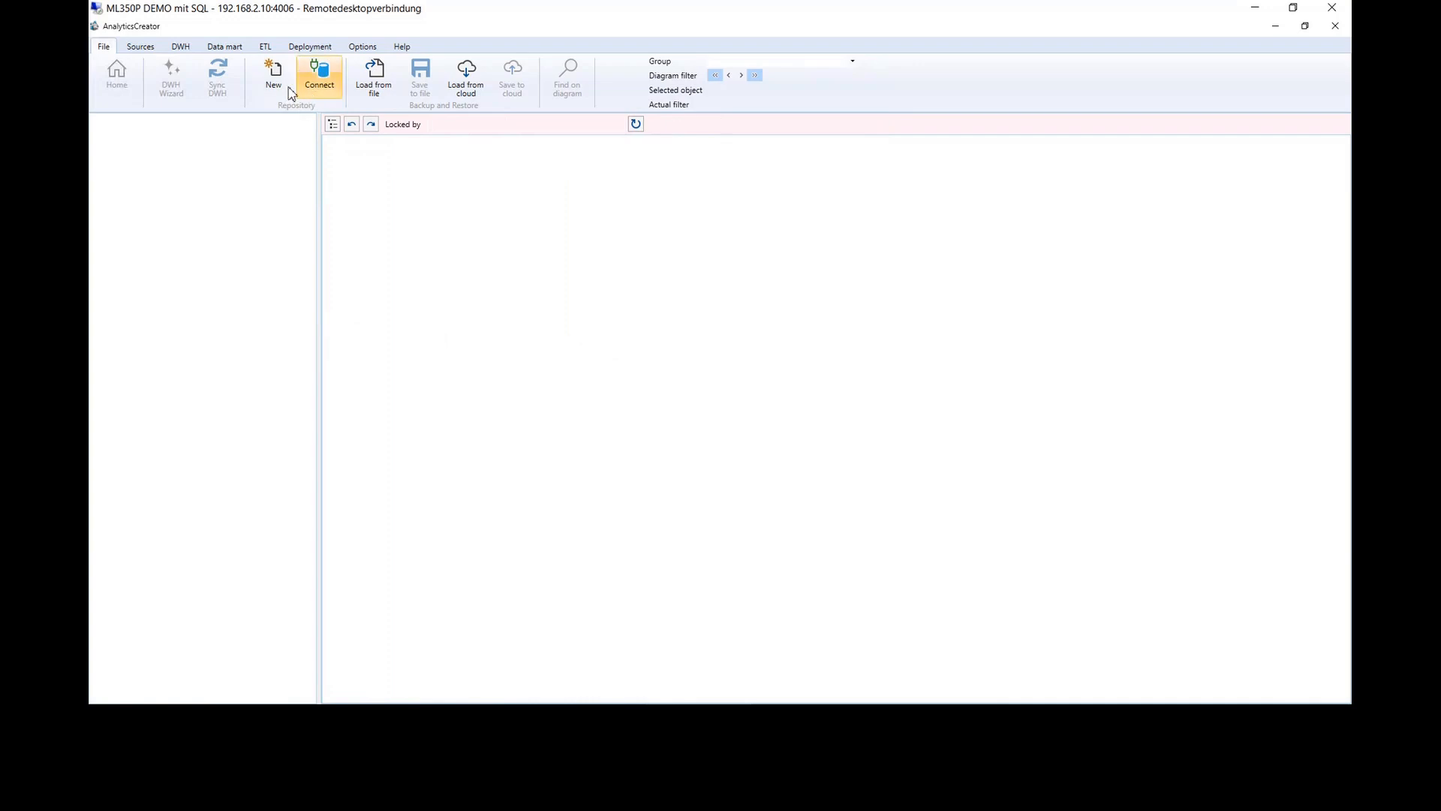
- Create a new repository named StagingDemo
left_click(274, 77)
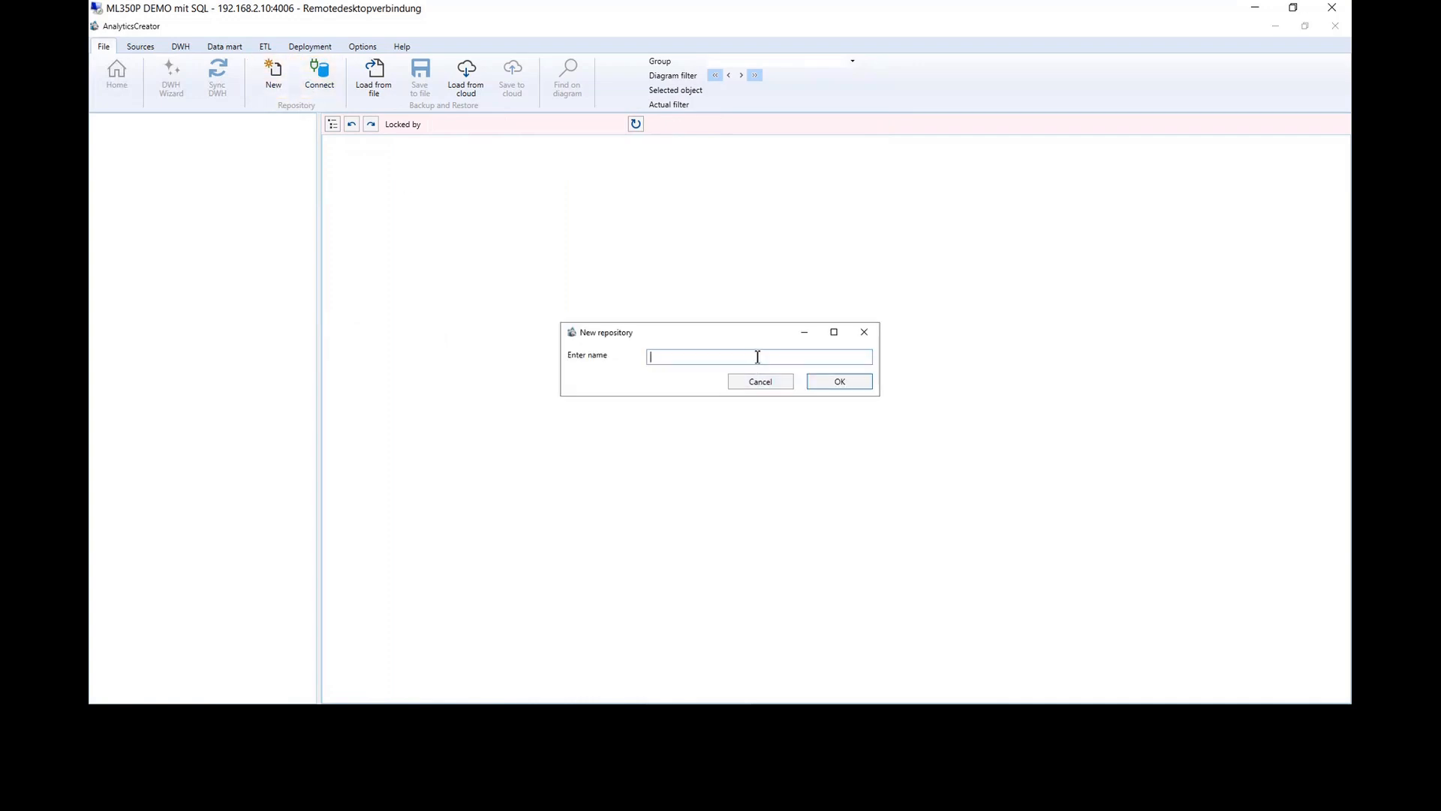
type("StagingDemo")
left_click(845, 383)
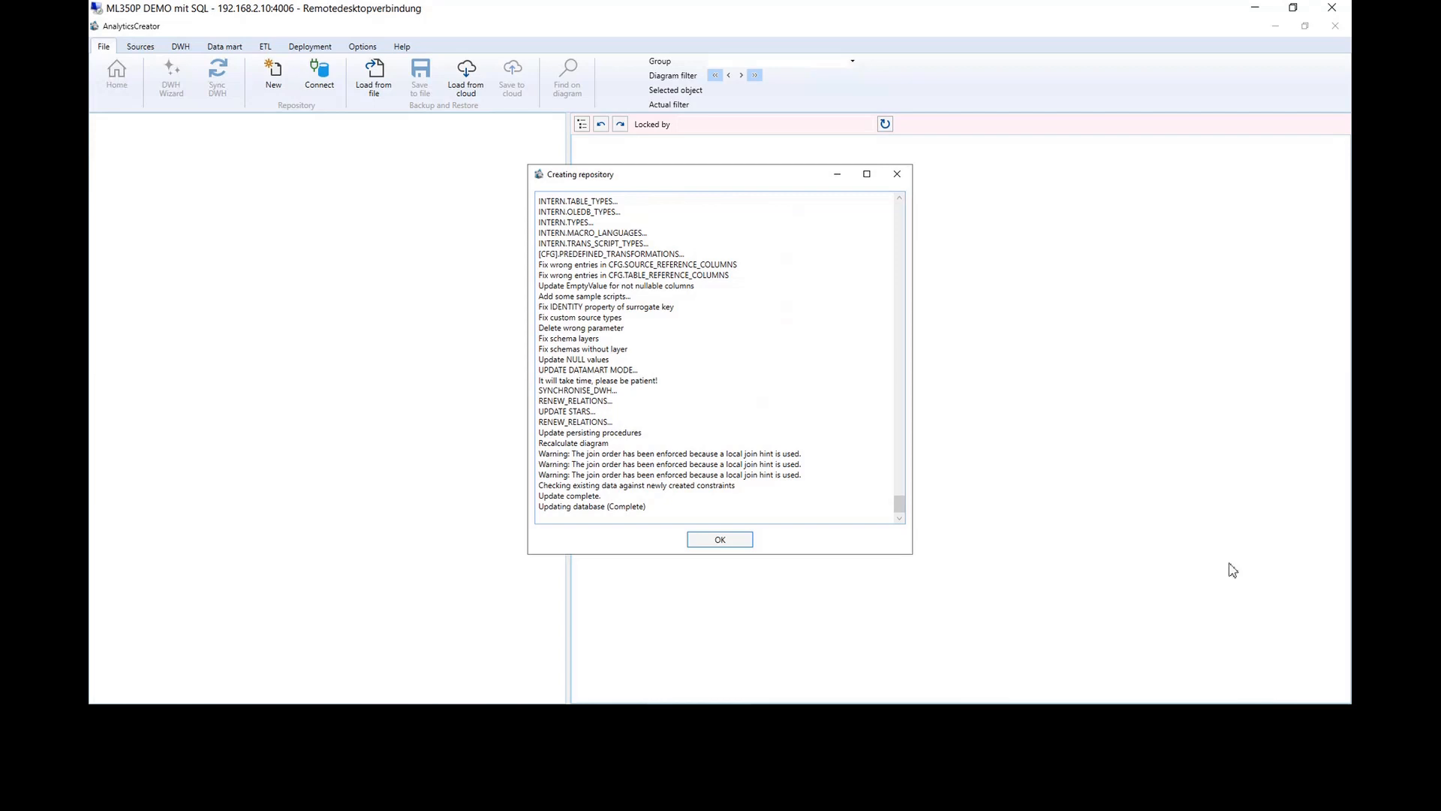
left_click(745, 541)
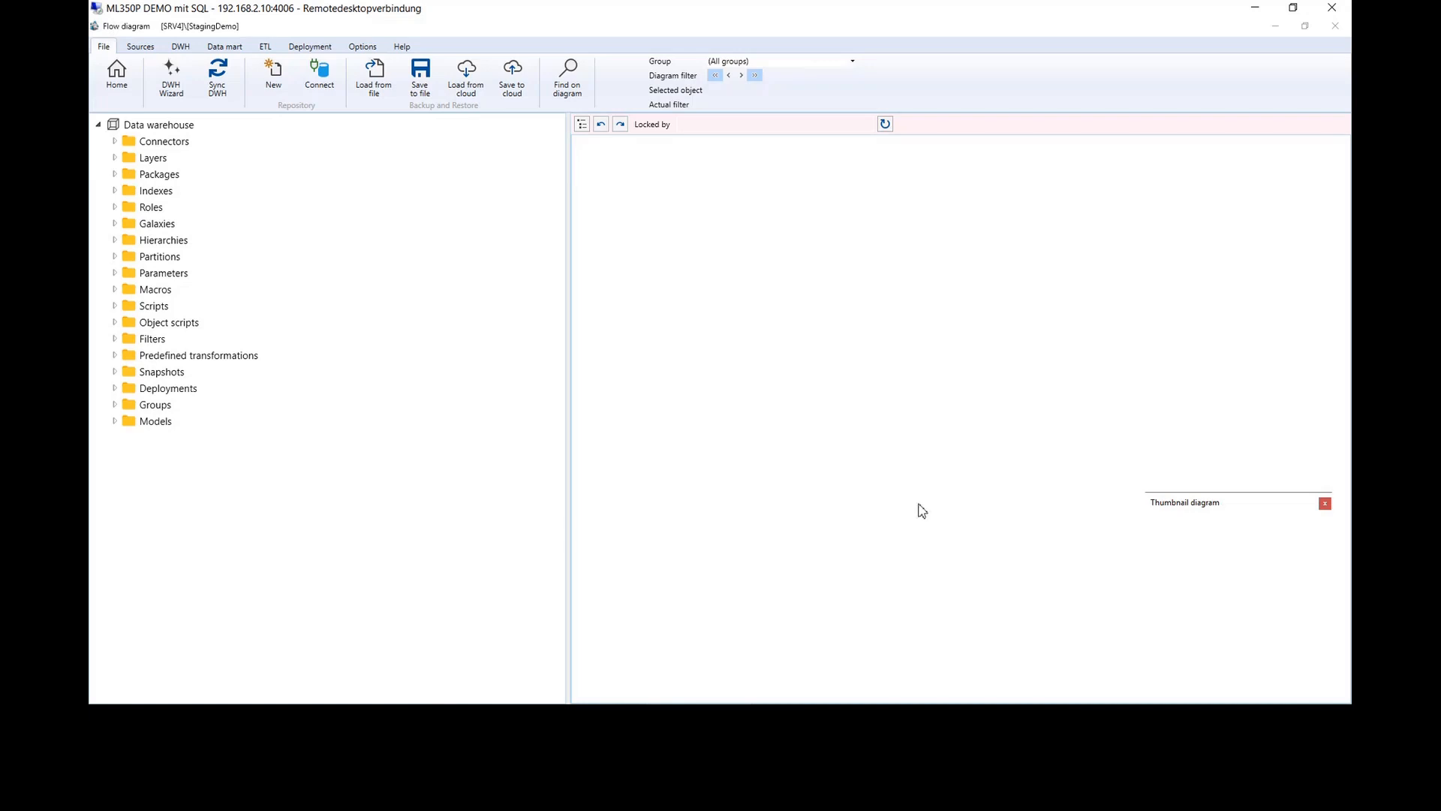
- Narrow the data warehouse tree, close the thumbnail diagram and start adding a new connector
left_click_drag(571, 399, 400, 414)
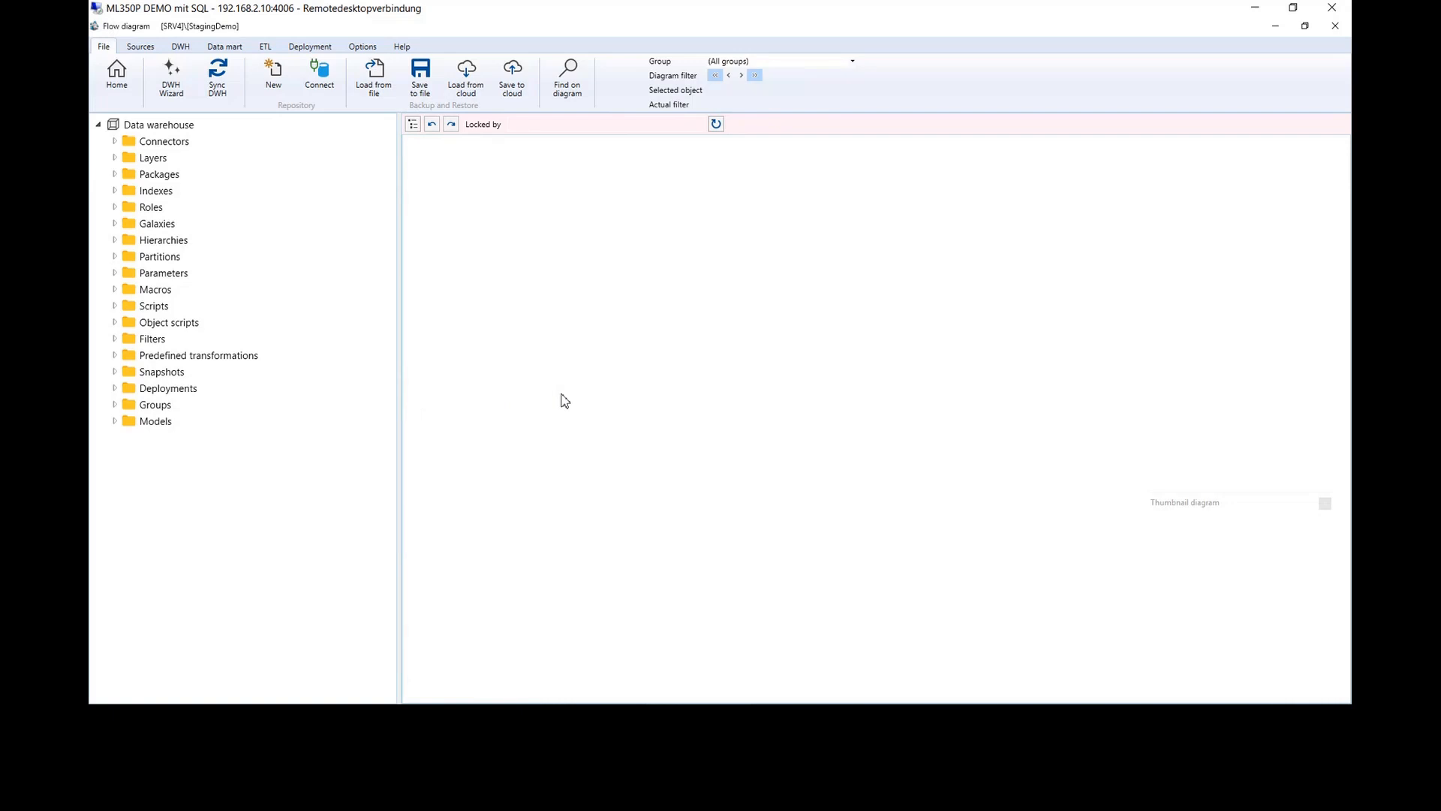
left_click(1324, 502)
left_click(173, 142)
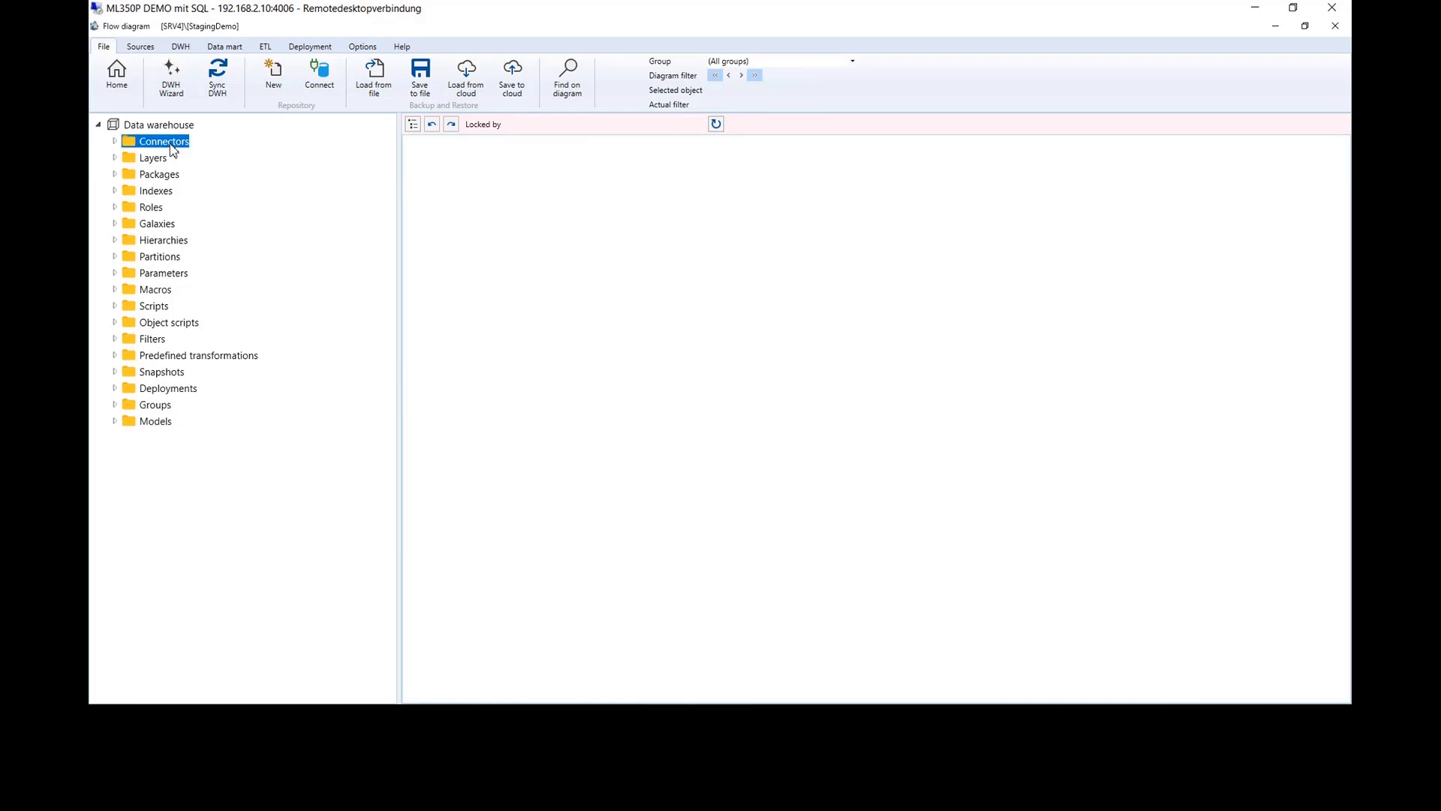
right_click(170, 144)
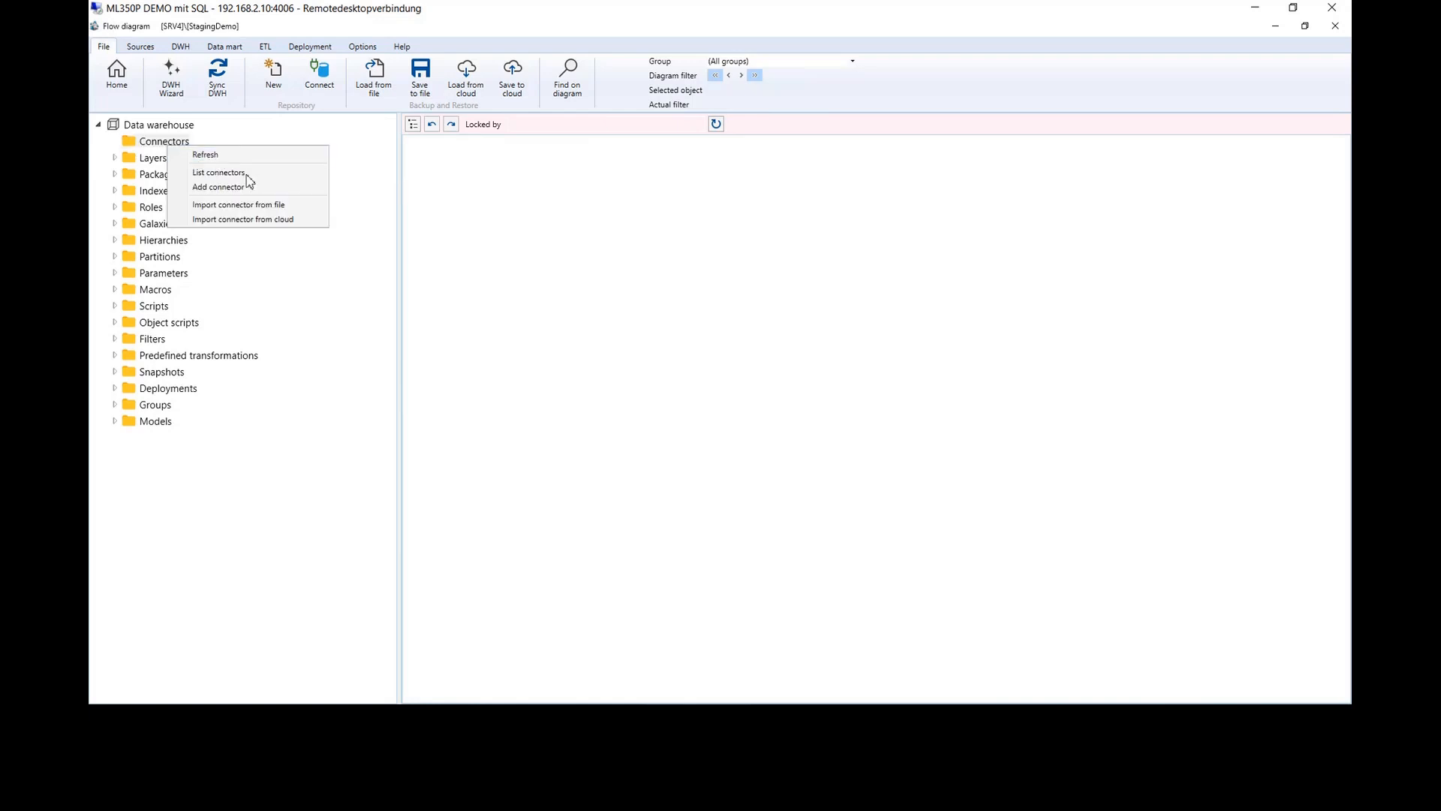
left_click(287, 190)
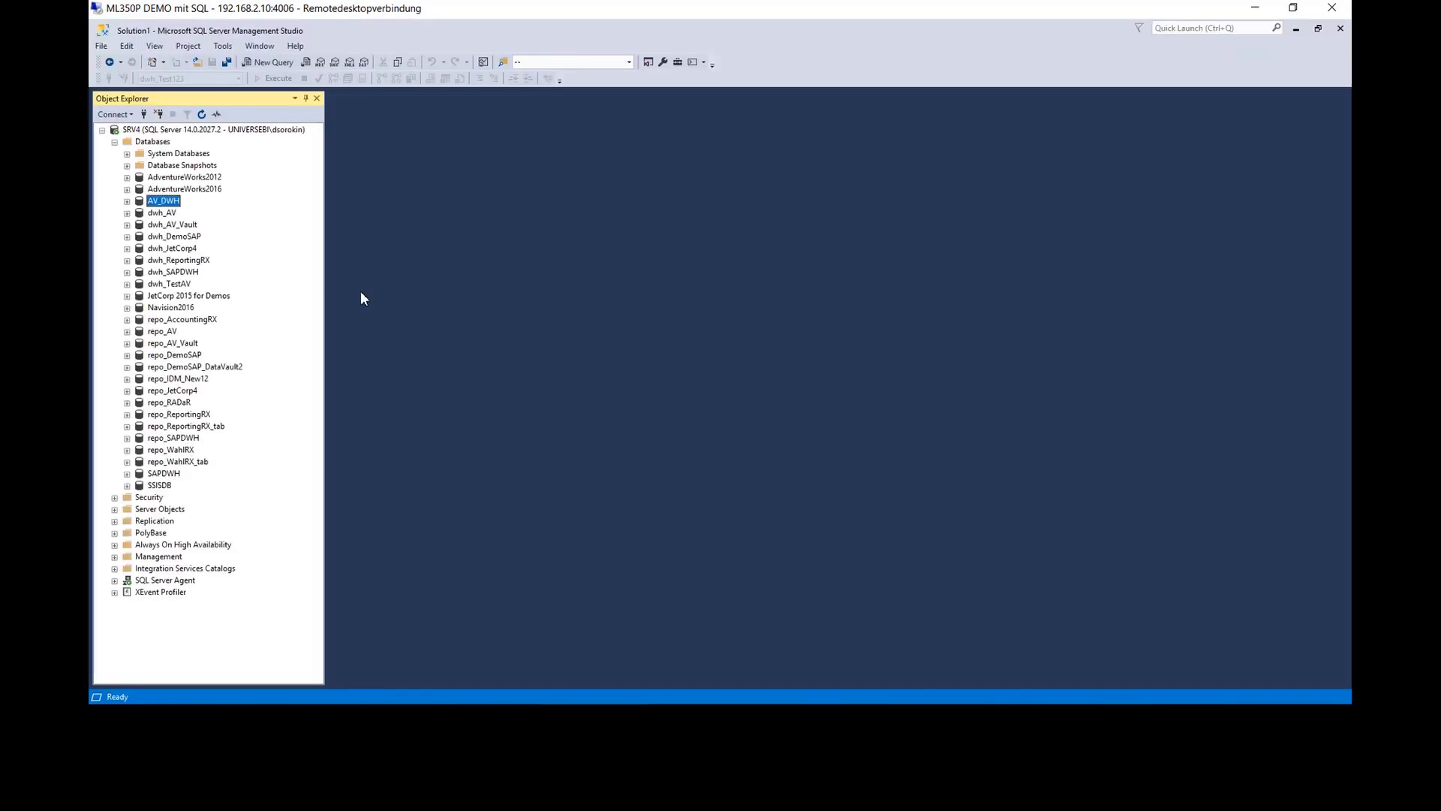
- Switch to SQL Server Management Studio and copy the name of the AdventureWorks2016 database
left_click(197, 190)
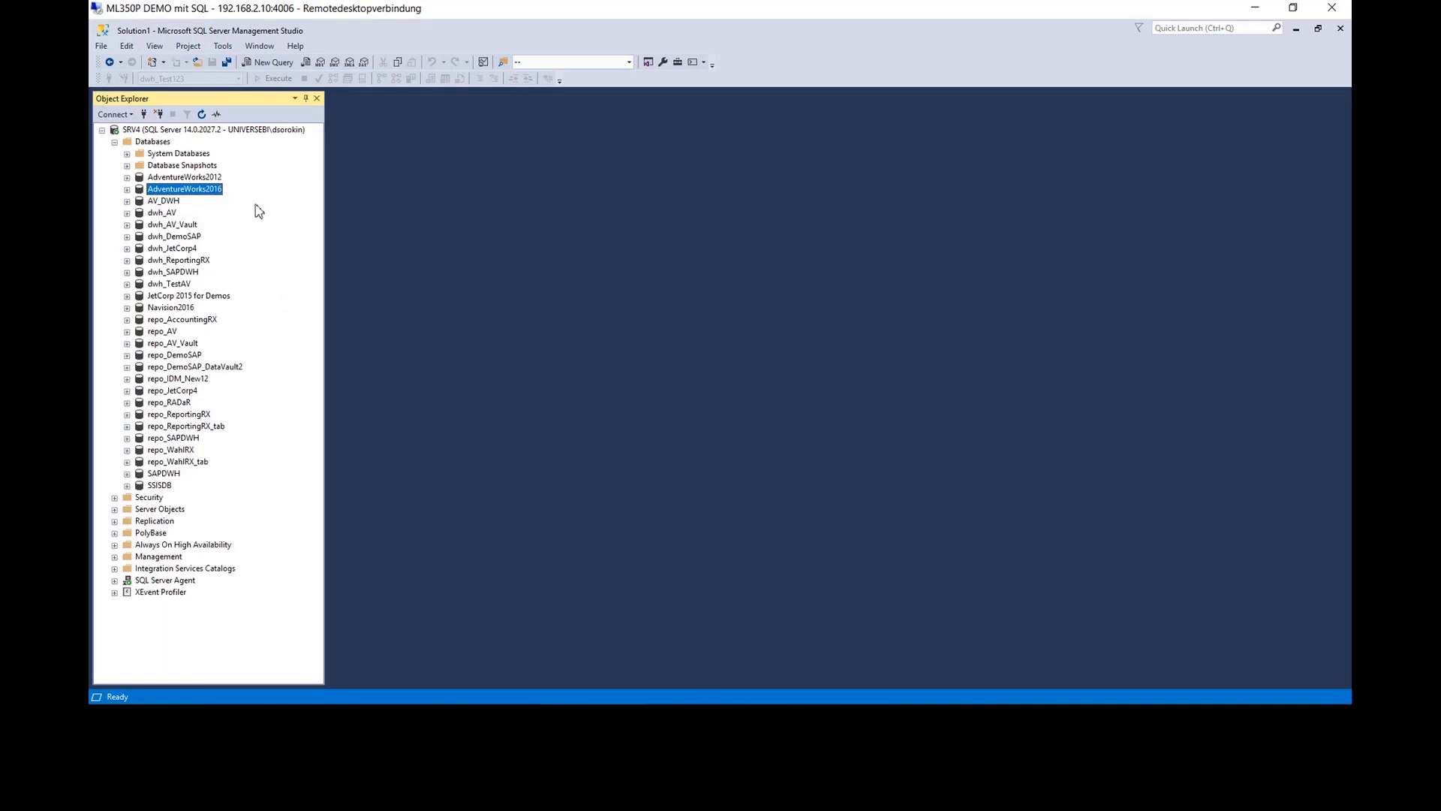
key("F2")
key("ctrl+c")
key("Escape")
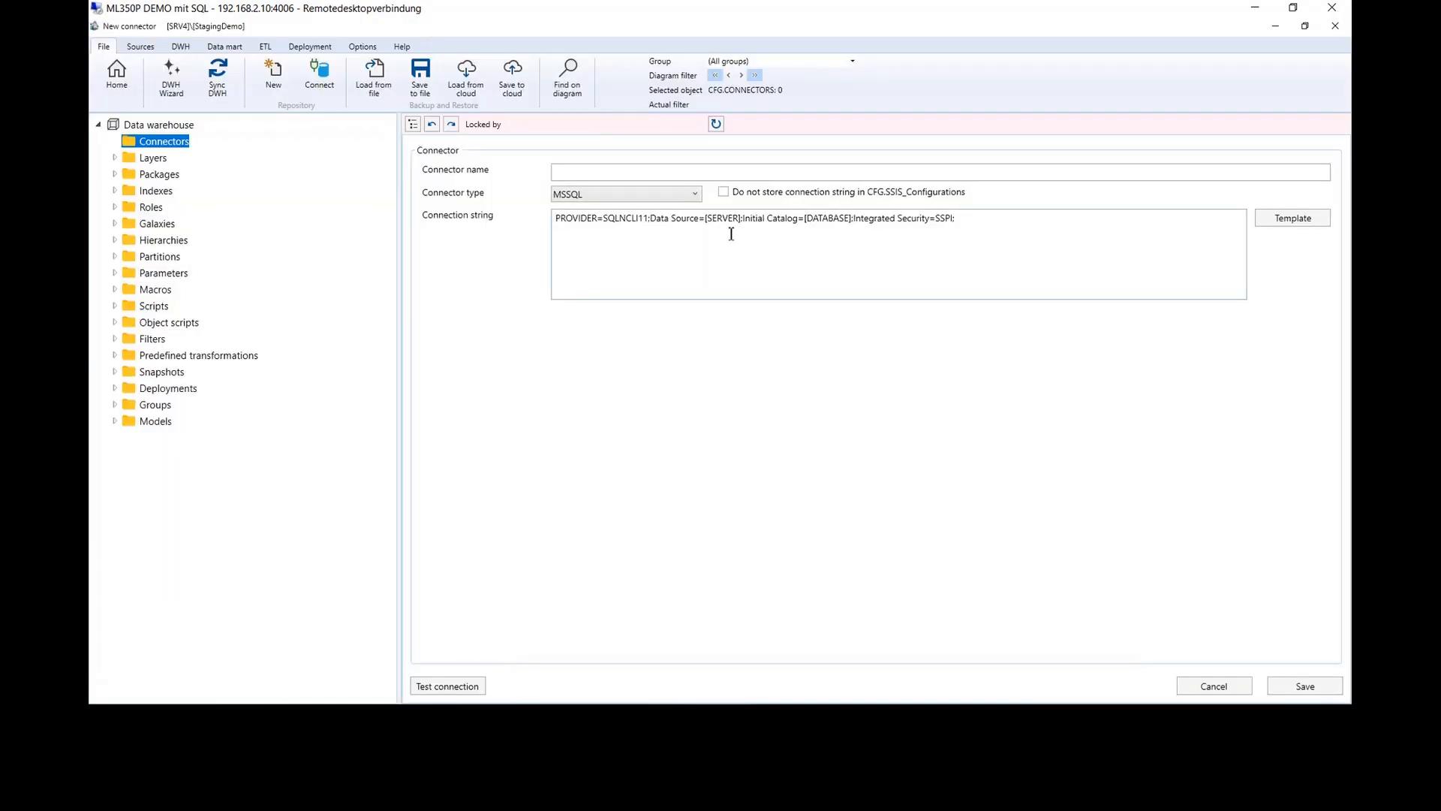
- Back in AnalyticsCreator, replace the server placeholder in the new connector's connection string with SRV4
double_click(723, 220)
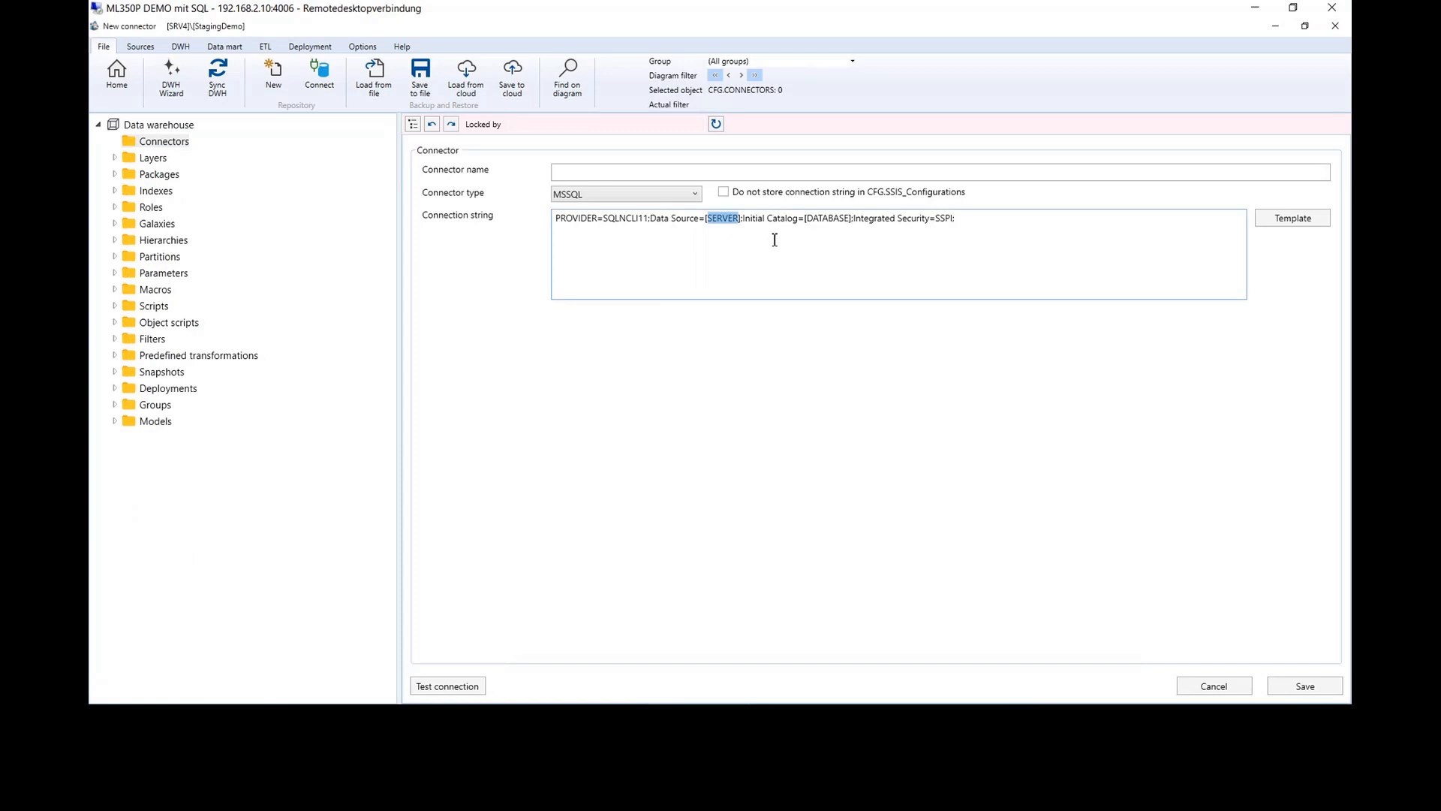
key("BackSpace")
key("BackSpace")
key("Delete")
key("Delete")
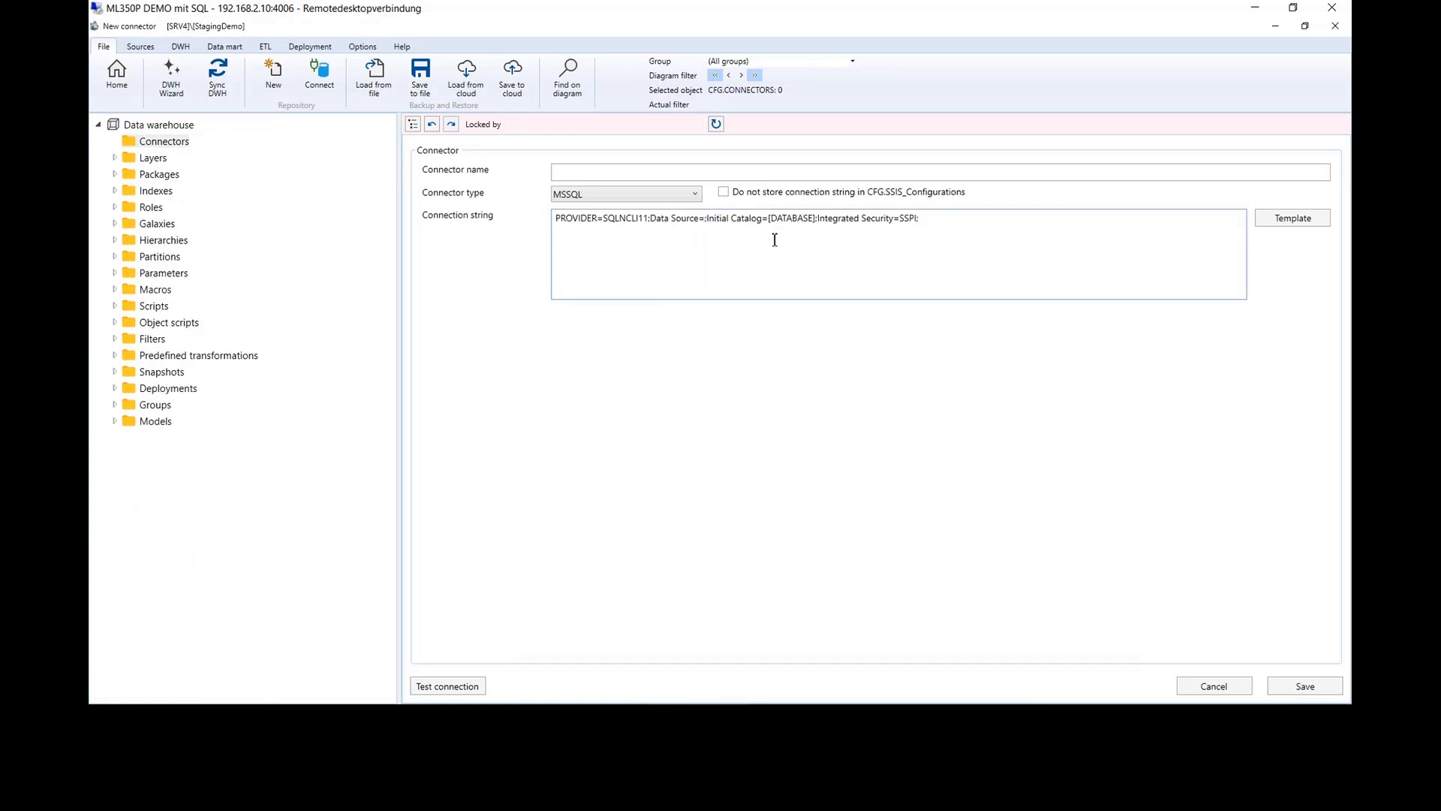
type("SRV4")
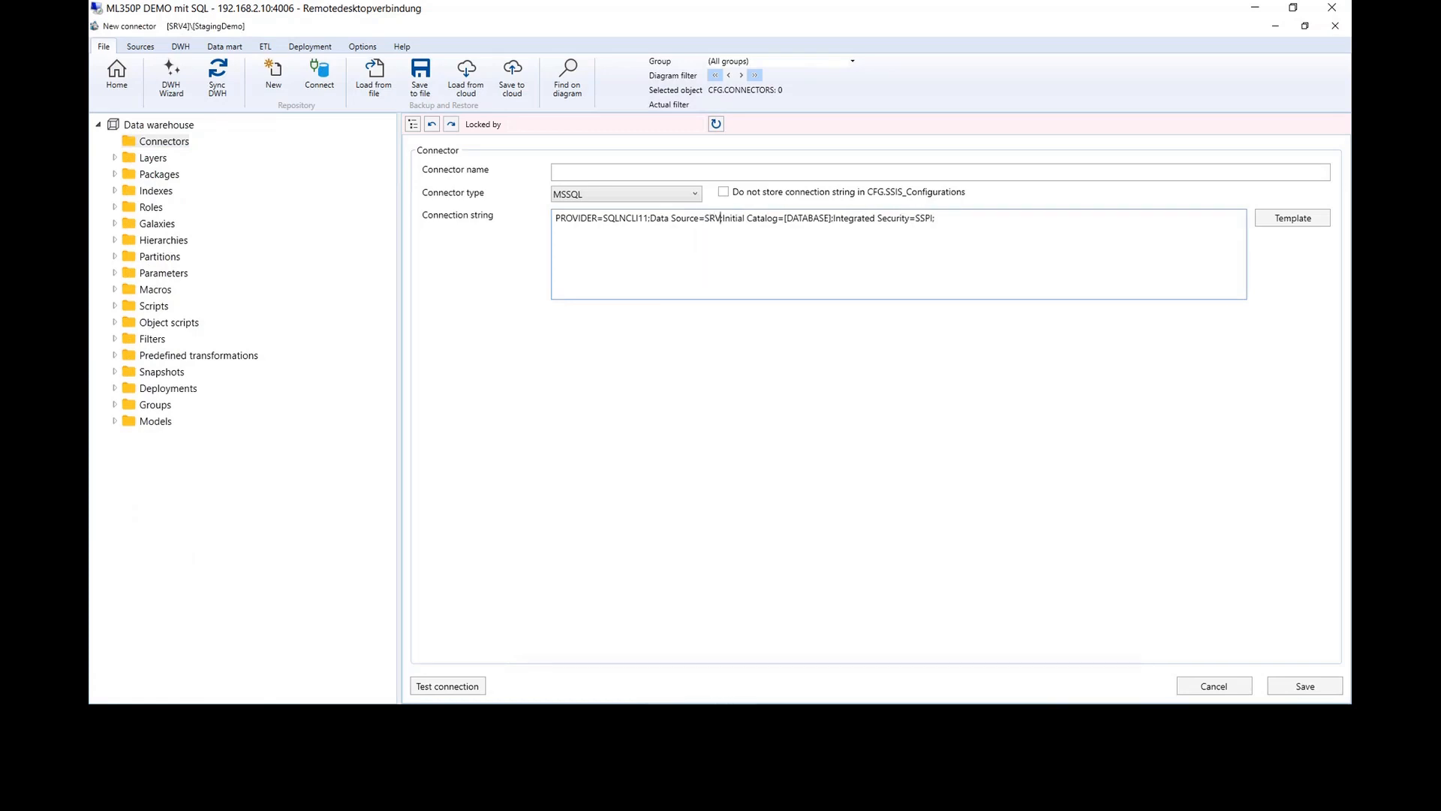
- Replace the database placeholder in the connection string with the copied name AdventureWorks2016
double_click(821, 219)
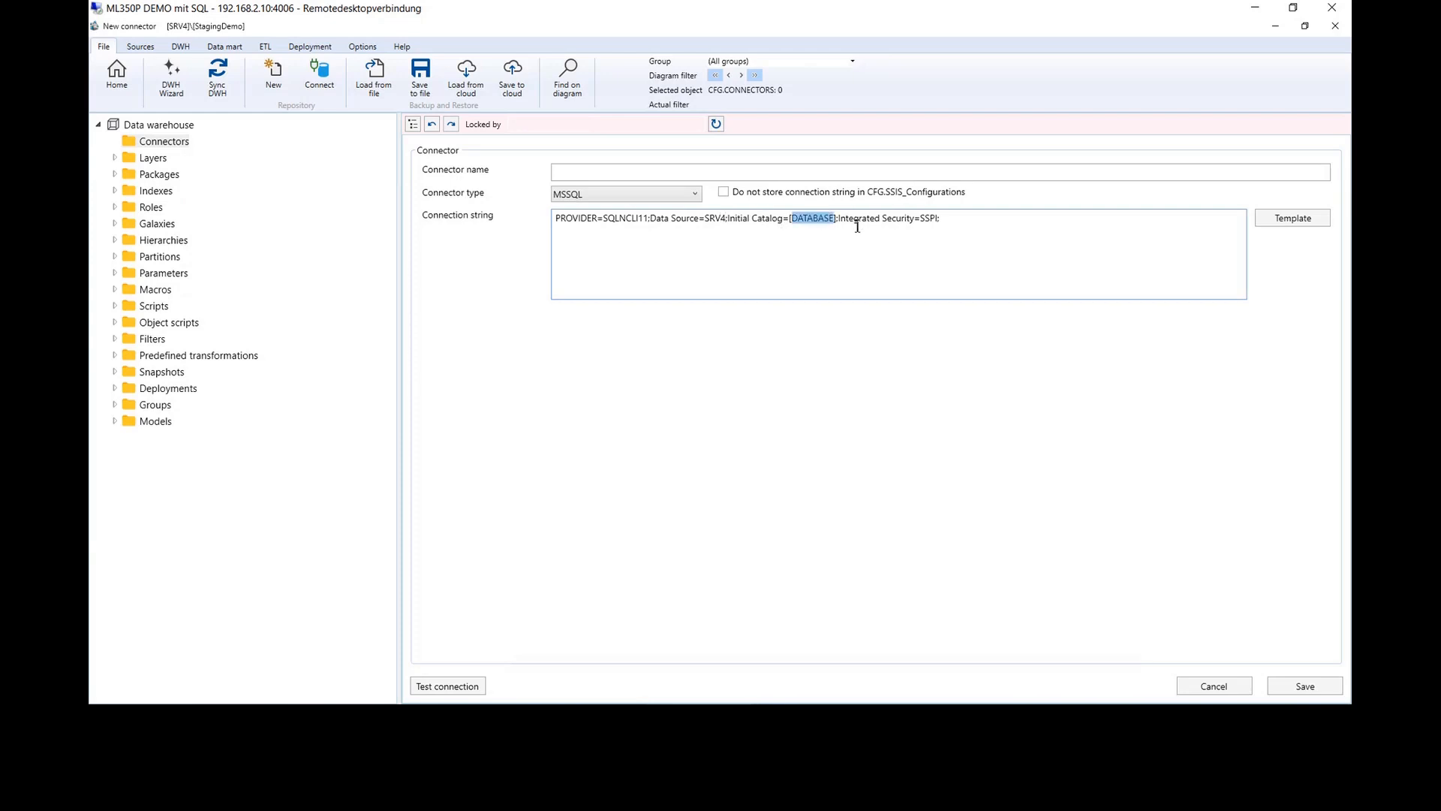
key("BackSpace")
key("BackSpace")
key("Delete")
key("ctrl+v")
- Name the connector AV, save it and test its connection
left_click(806, 172)
type("AV")
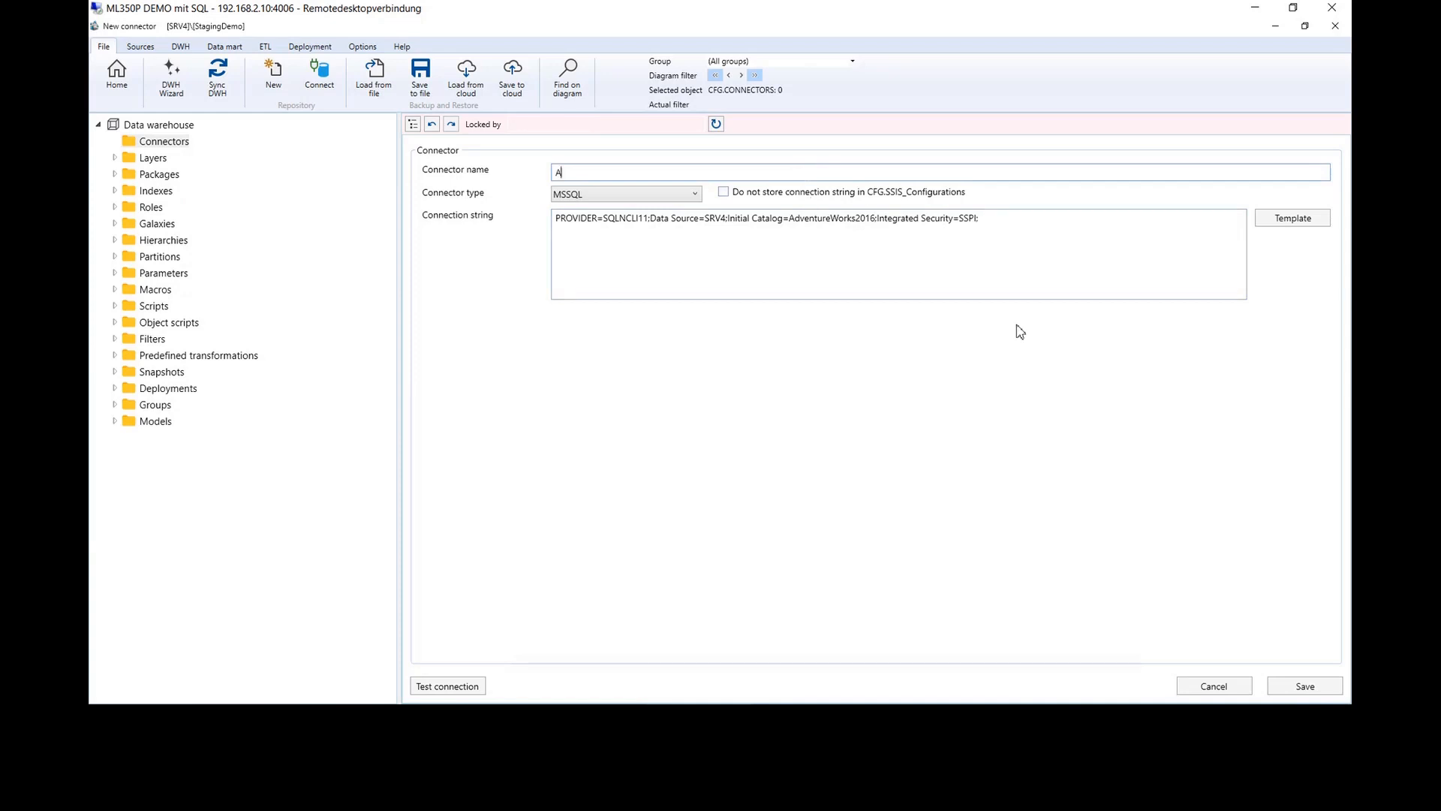
left_click(1304, 687)
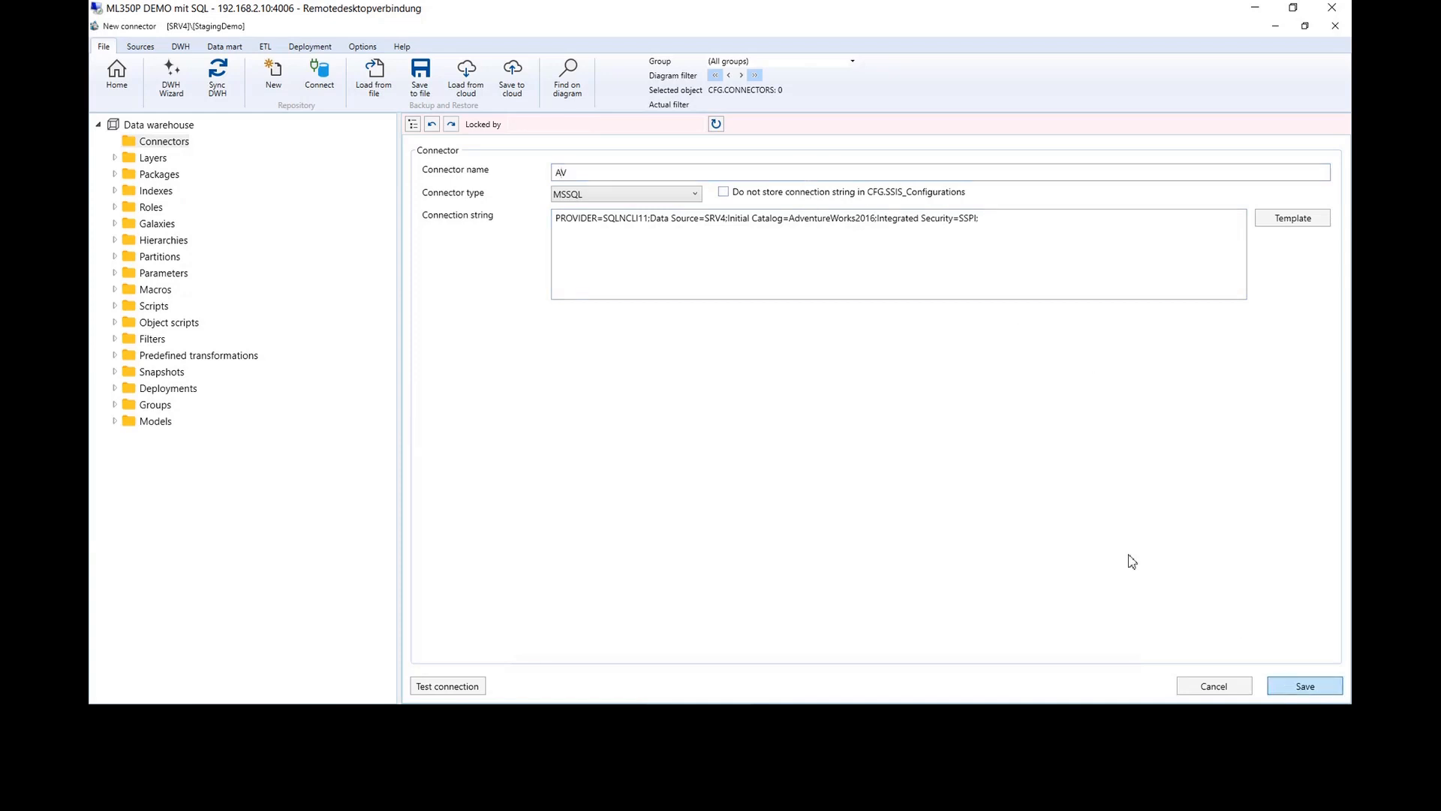
left_click(474, 687)
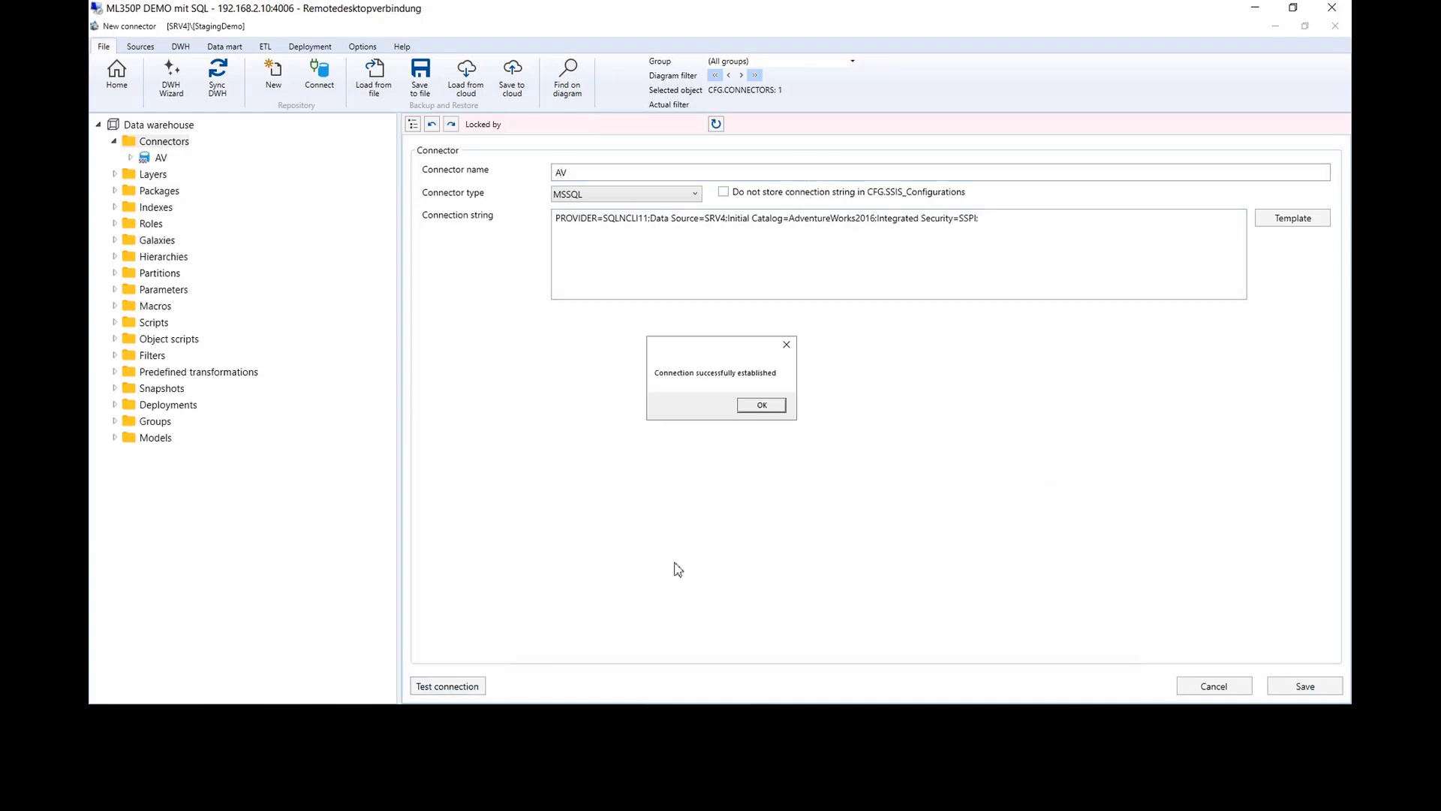
left_click(764, 406)
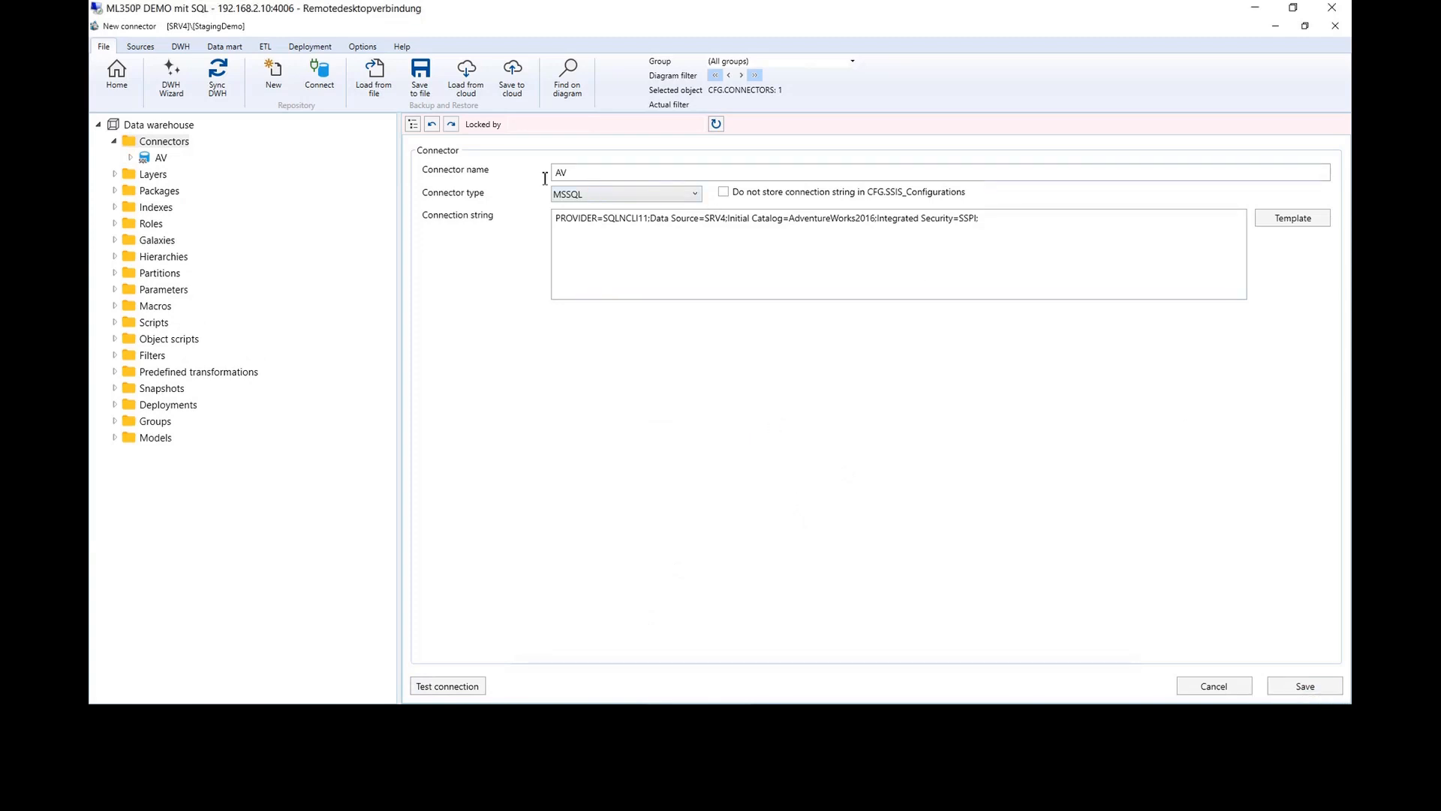
- Return to the flow diagram and start the DWH Wizard with AV as the source connector
left_click(117, 77)
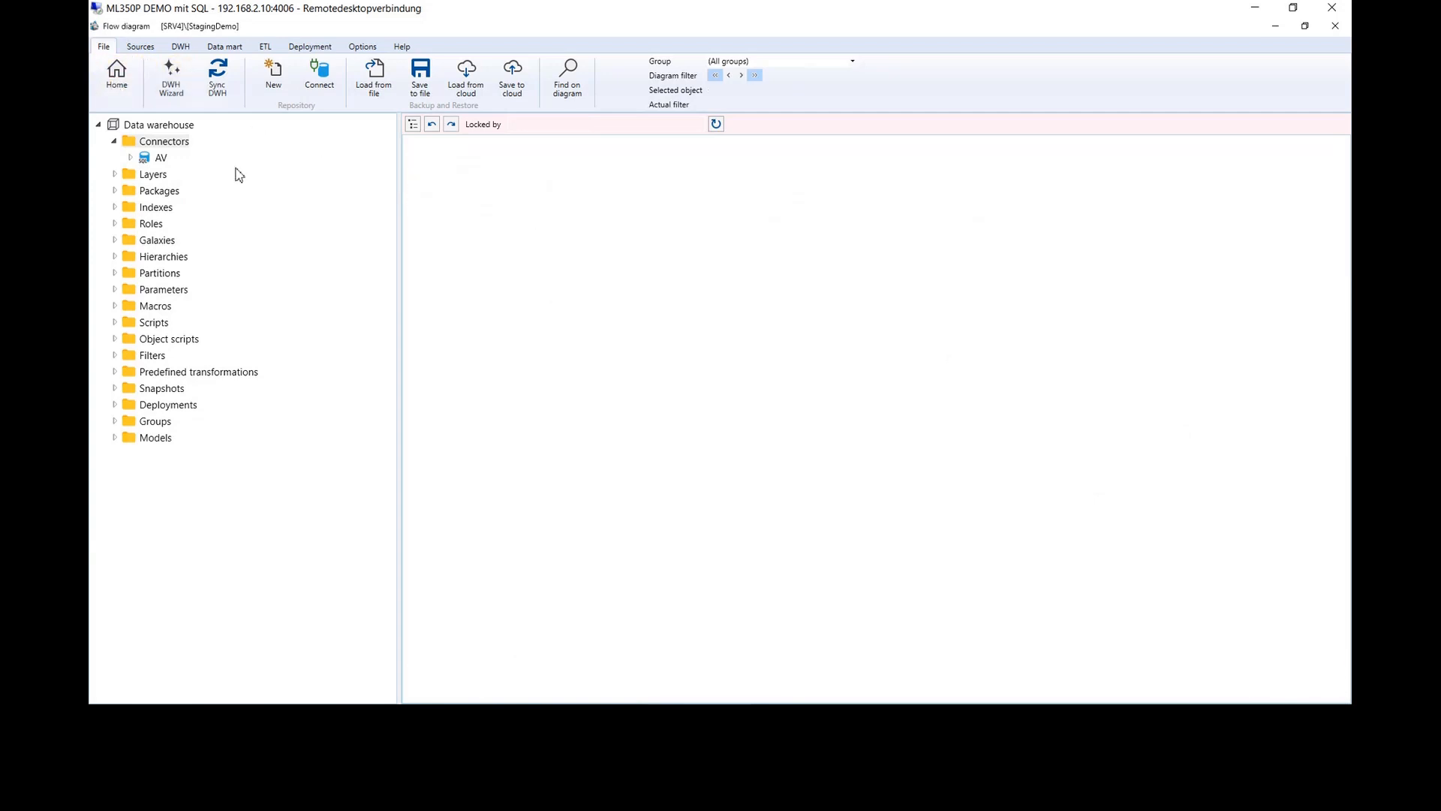
left_click(155, 161)
double_click(142, 162)
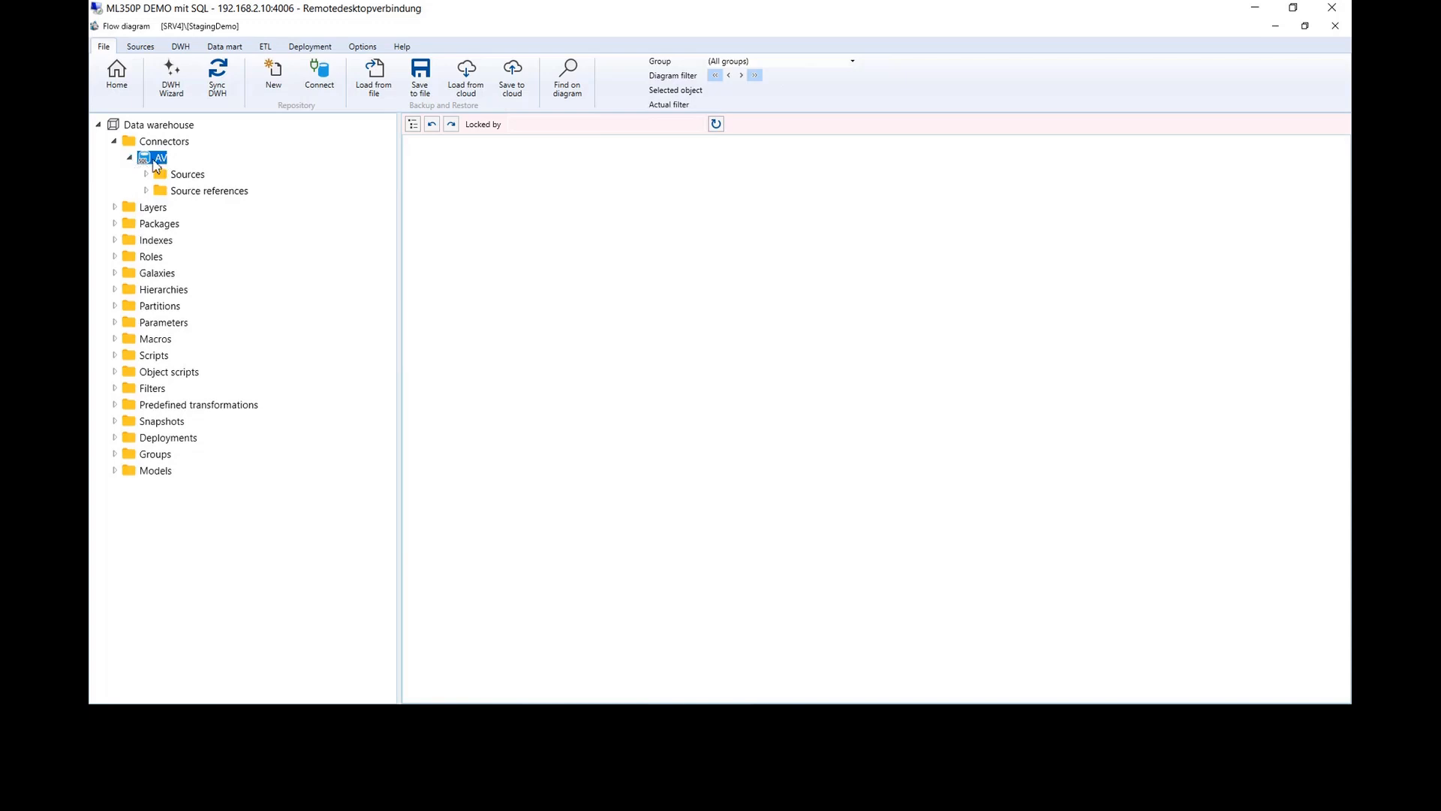
right_click(159, 158)
left_click(185, 96)
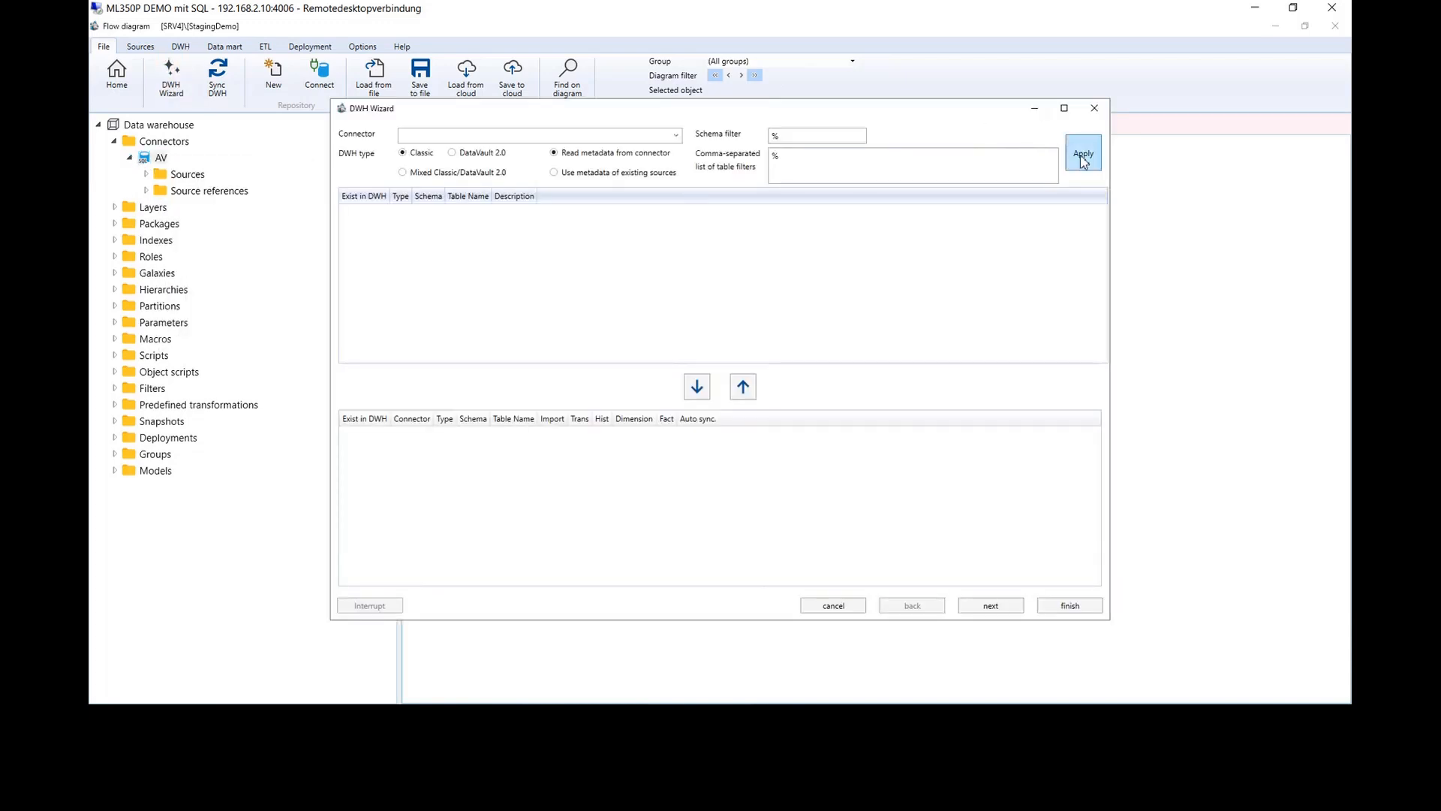
left_click(676, 135)
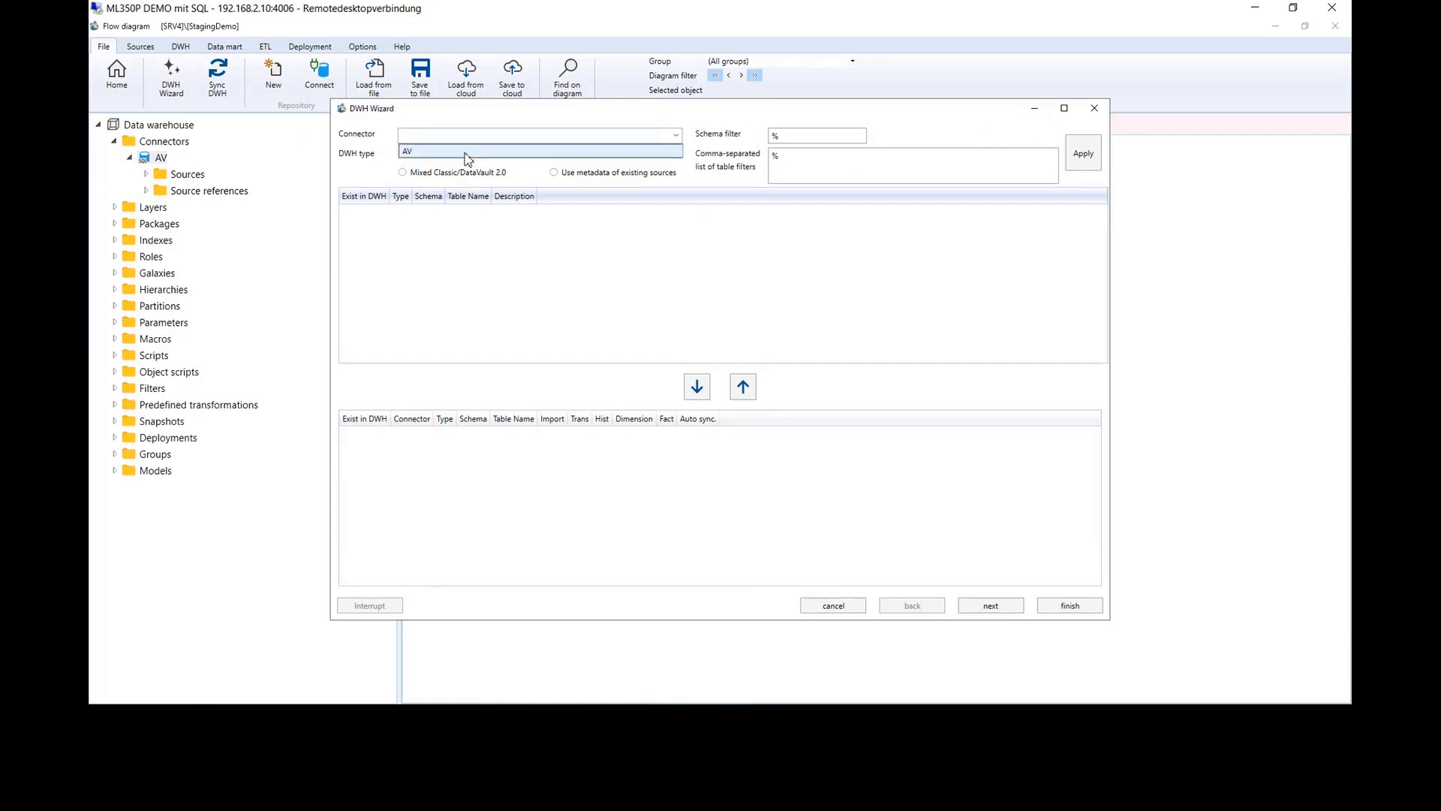
left_click(498, 158)
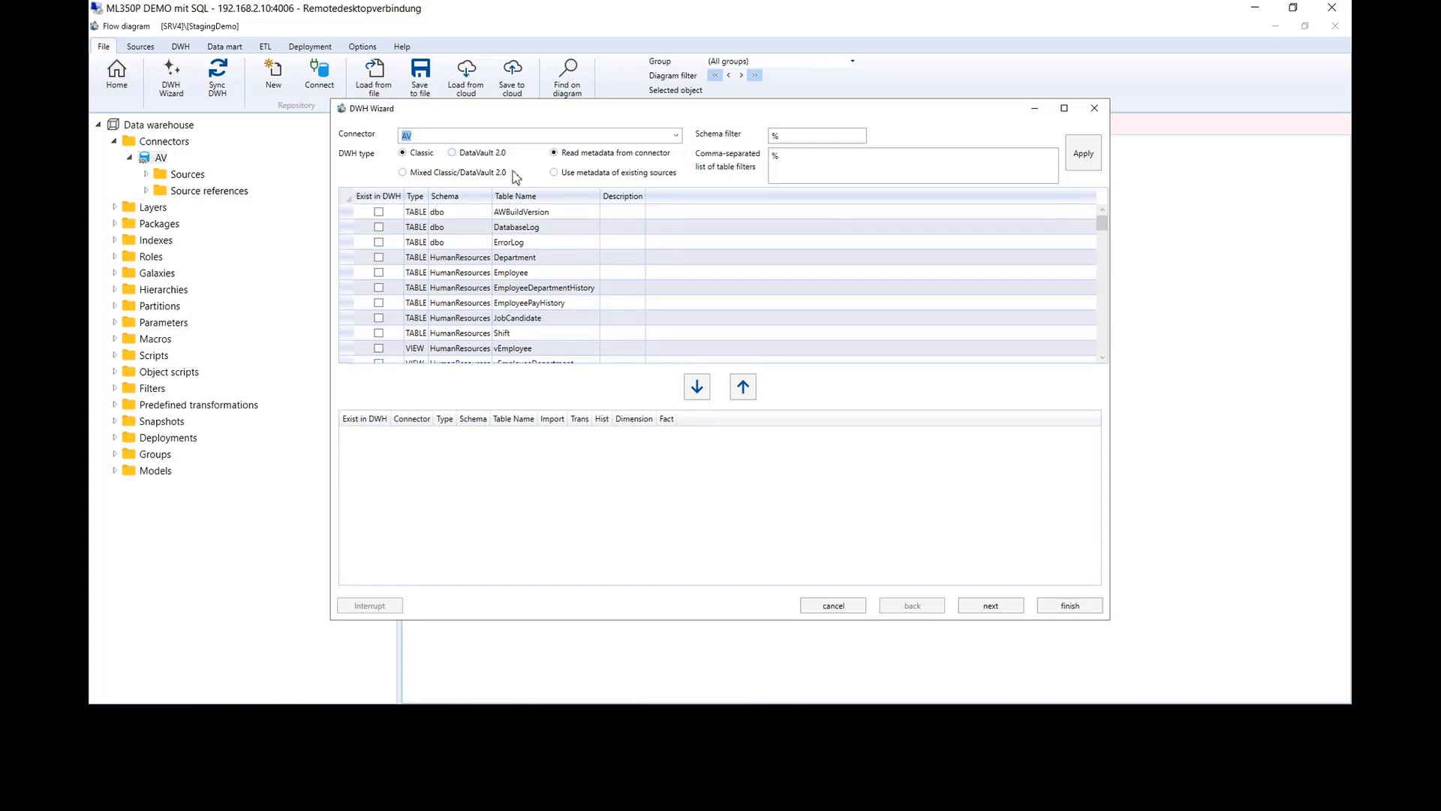
- Add all source tables and views of the AV connector to the wizard's list of objects to import
left_click(347, 197)
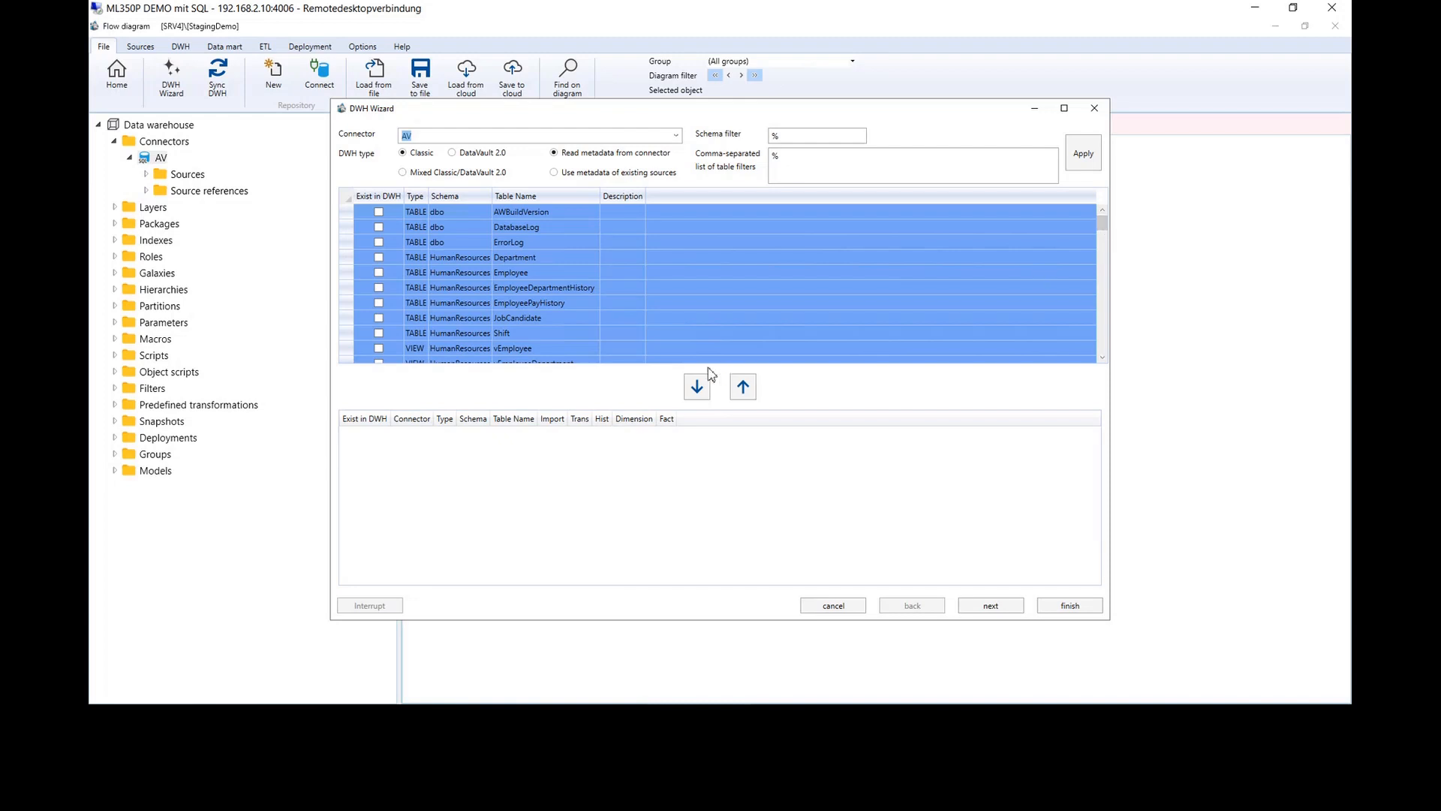
left_click(696, 387)
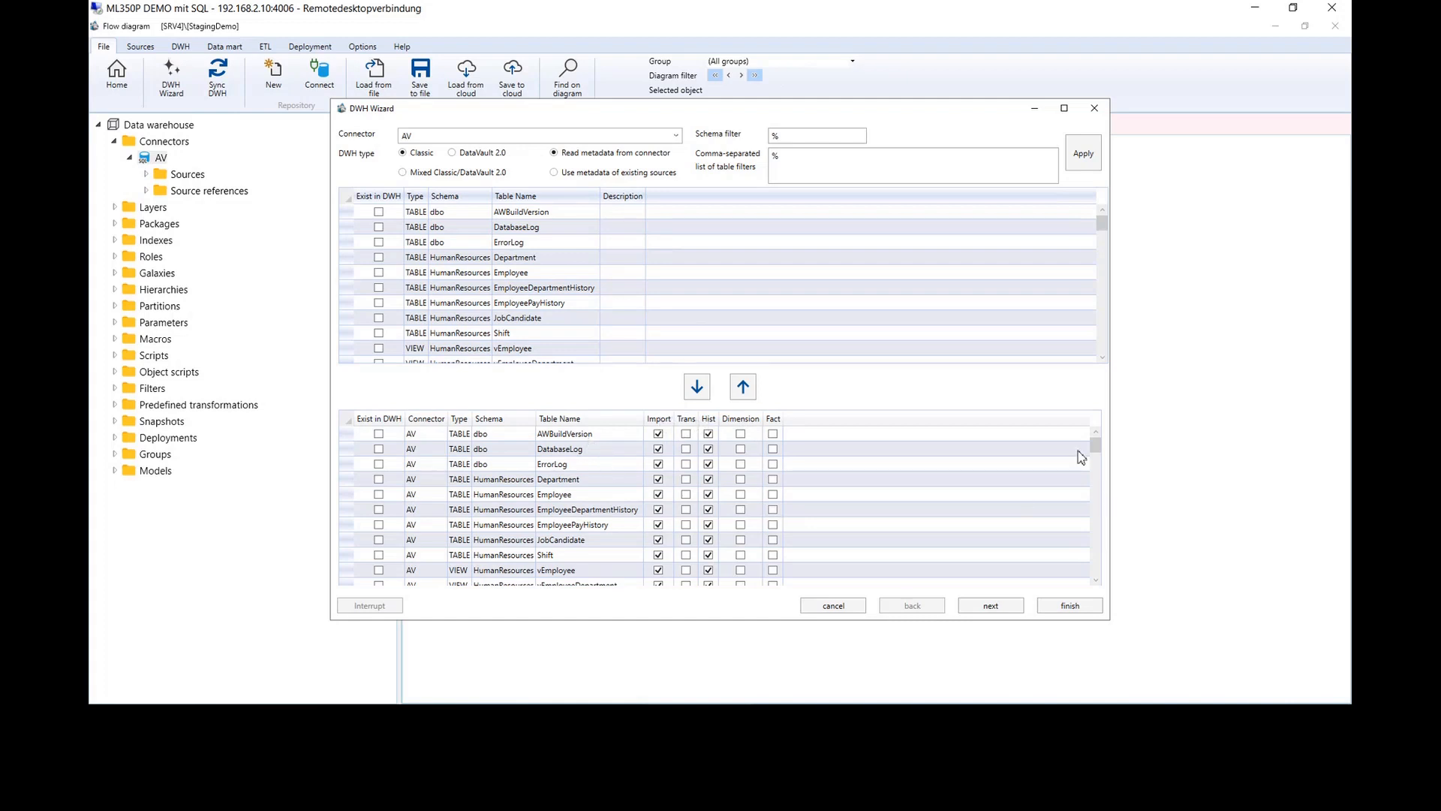
mouse_move(1097, 447)
left_mouse_down()
mouse_move(1098, 602)
mouse_move(1103, 441)
left_mouse_up()
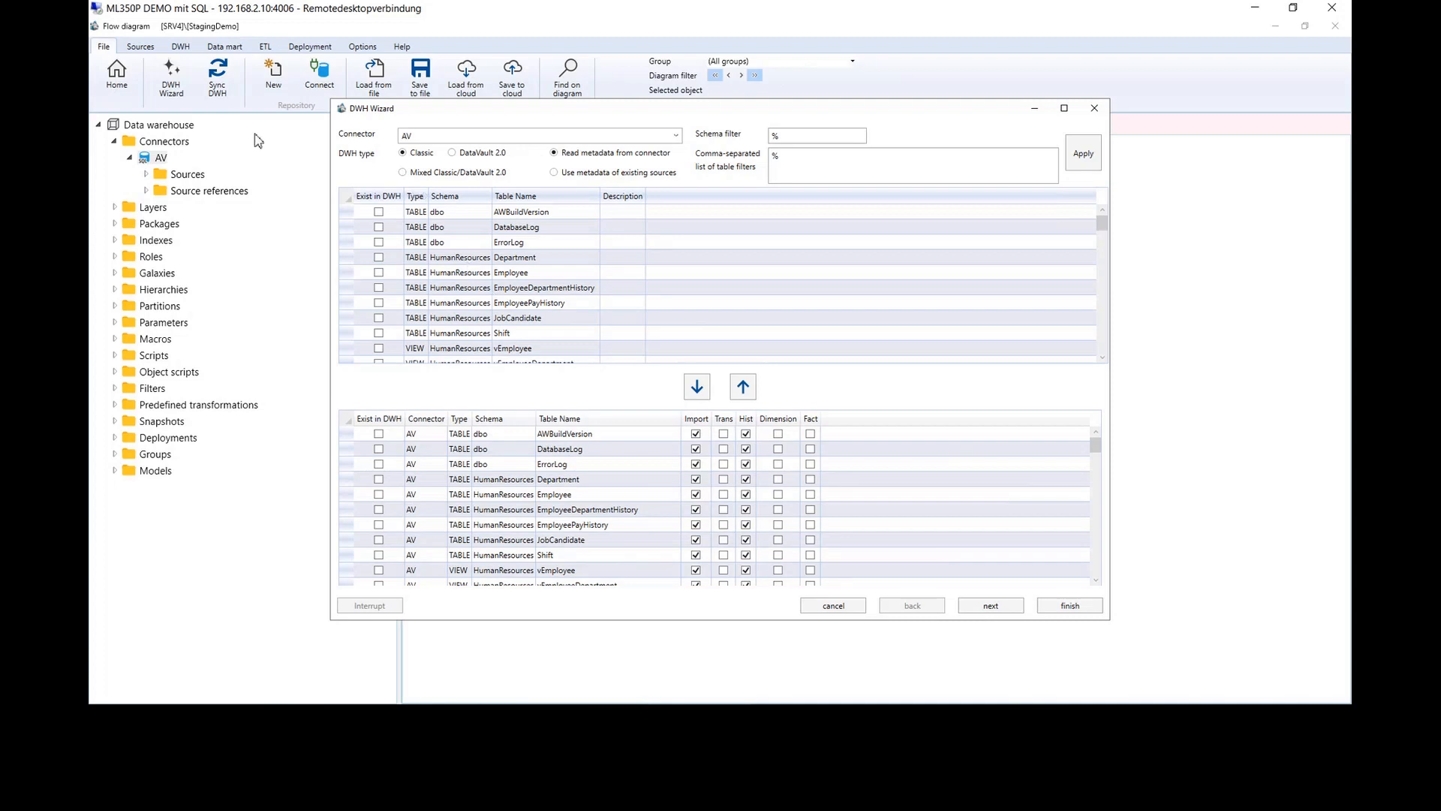
- Keep the default name templates, turn off creation of the snapshot and calendar dimensions, and finish the wizard
left_click(1002, 606)
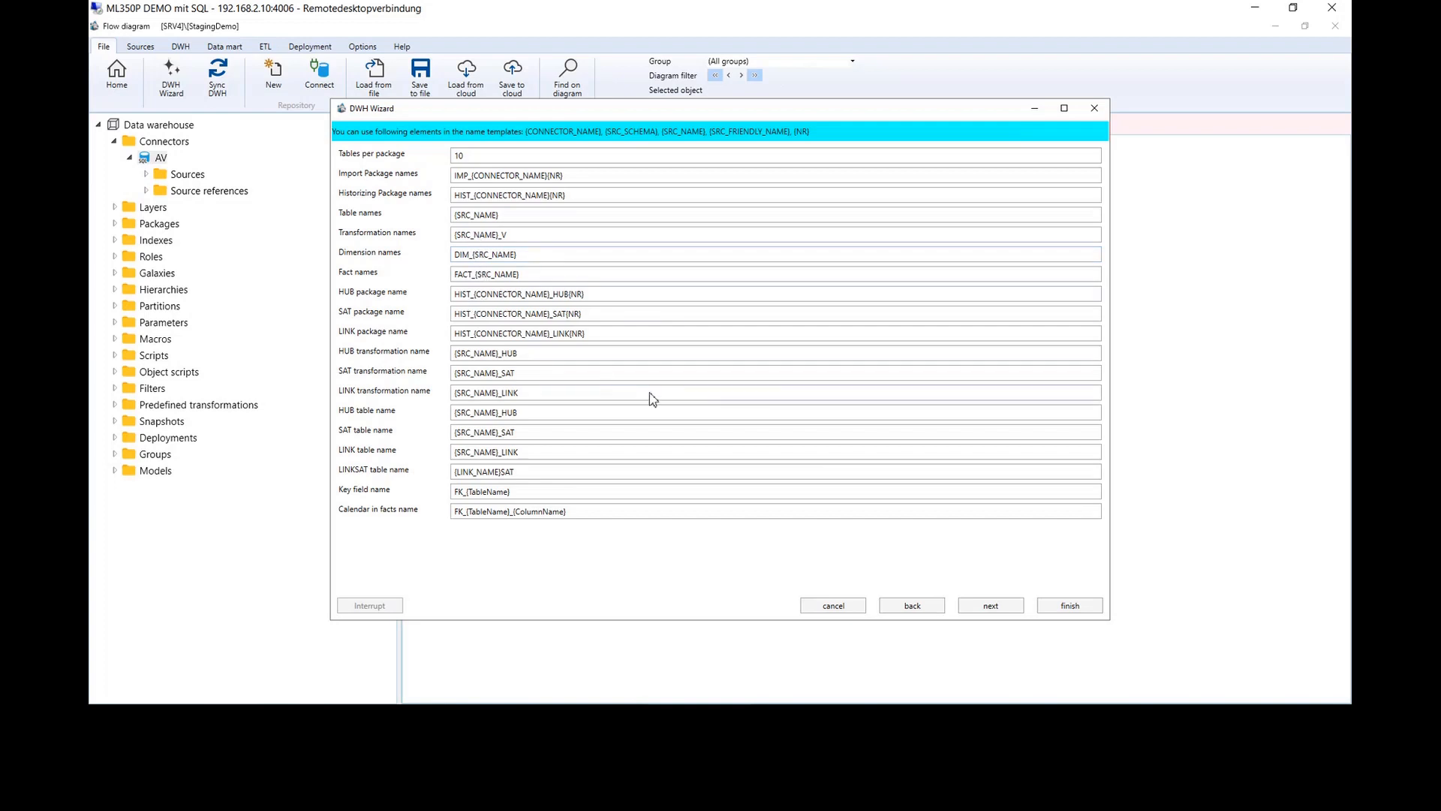
left_click(1006, 612)
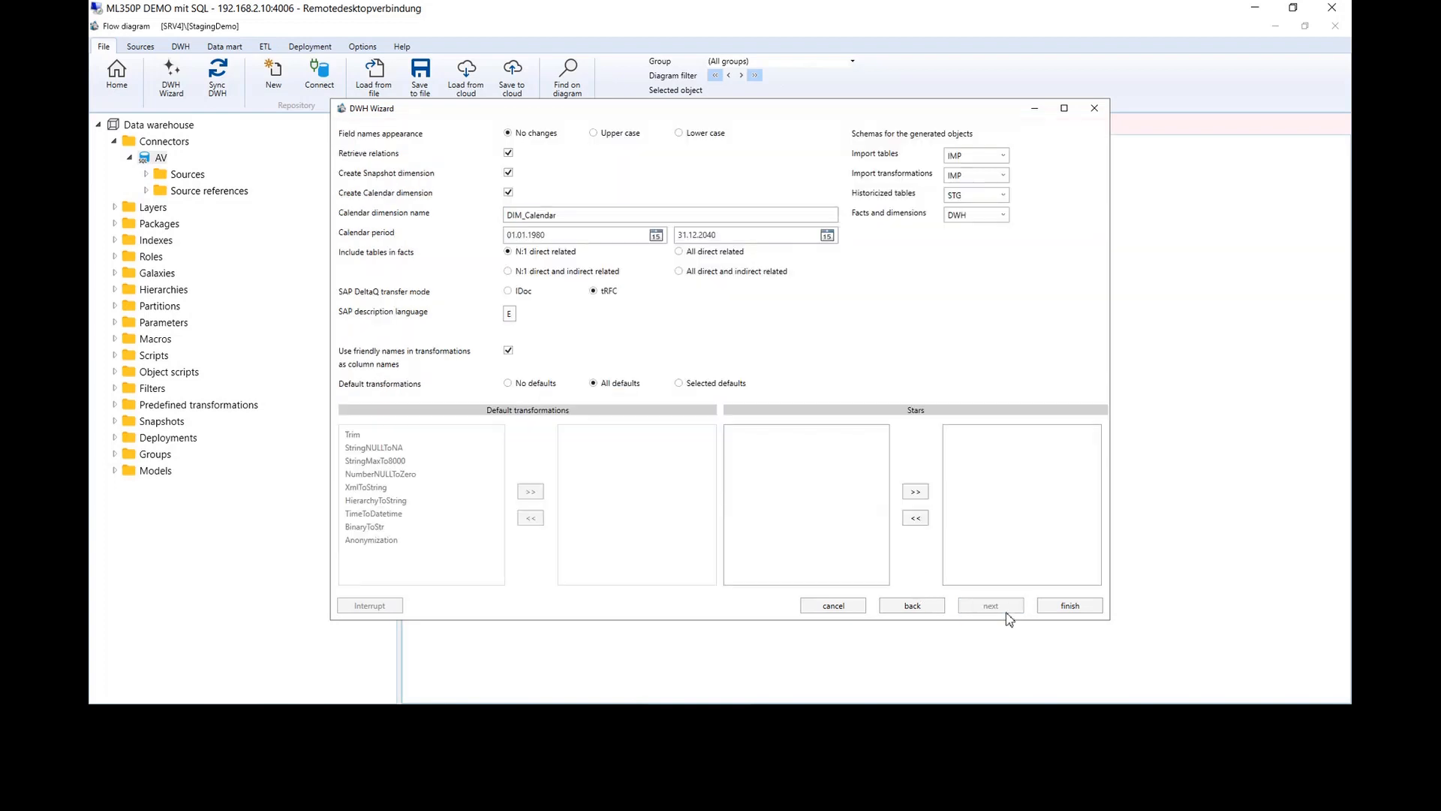
left_click(509, 173)
left_click(509, 193)
left_click(1070, 606)
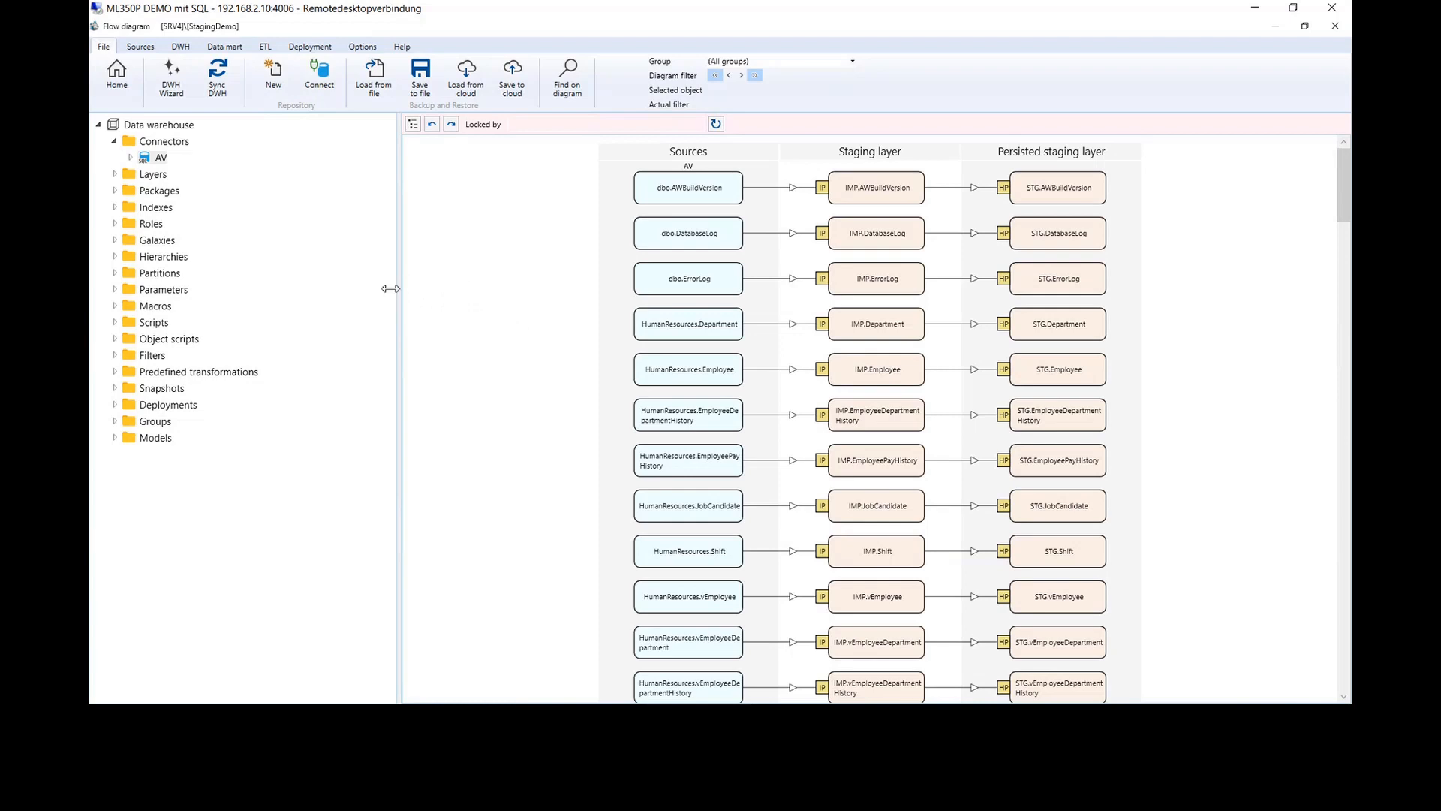
- Examine the generated flow diagram from the sources through the staging layer to the persisted staging layer
left_click_drag(396, 286, 304, 286)
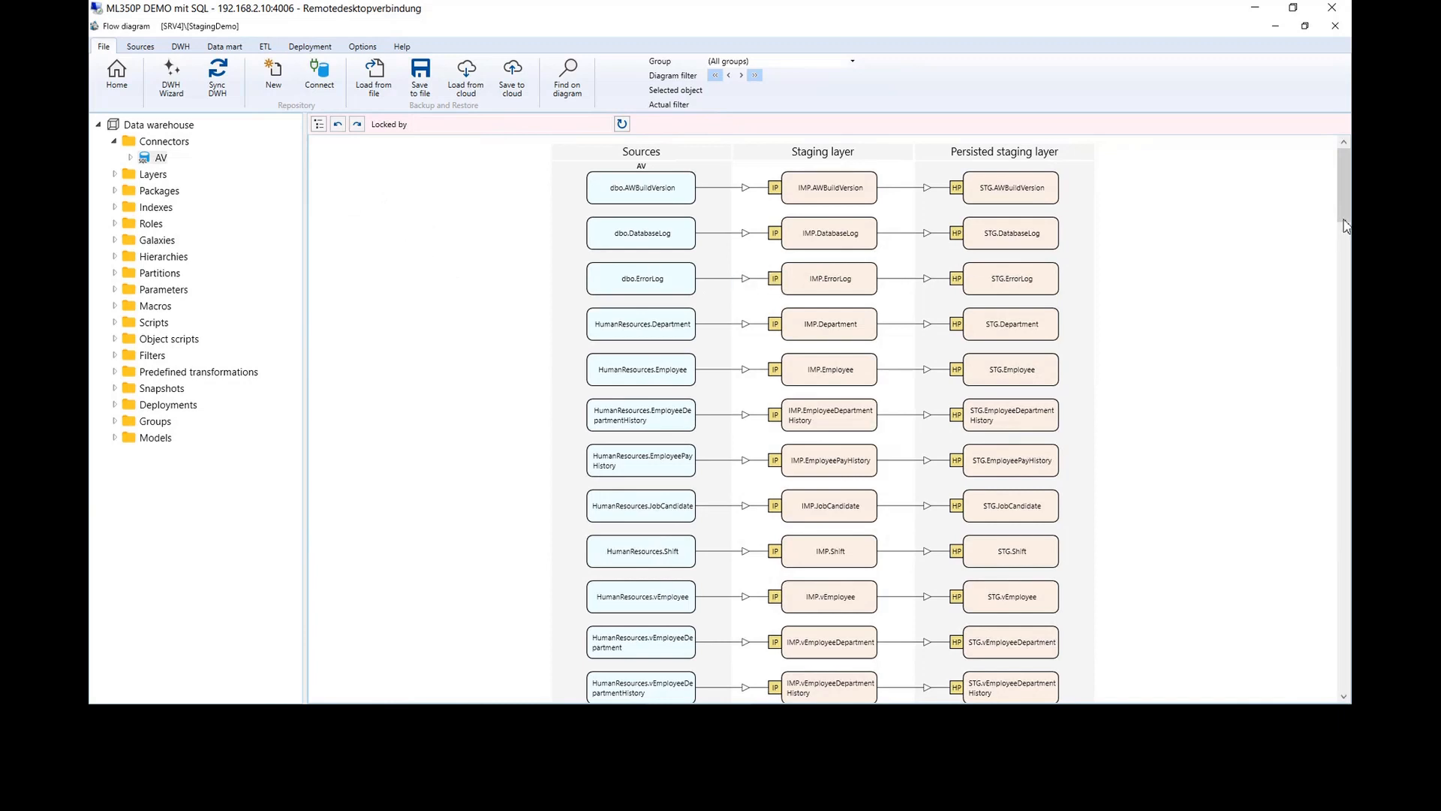
left_click_drag(1344, 225, 1343, 313)
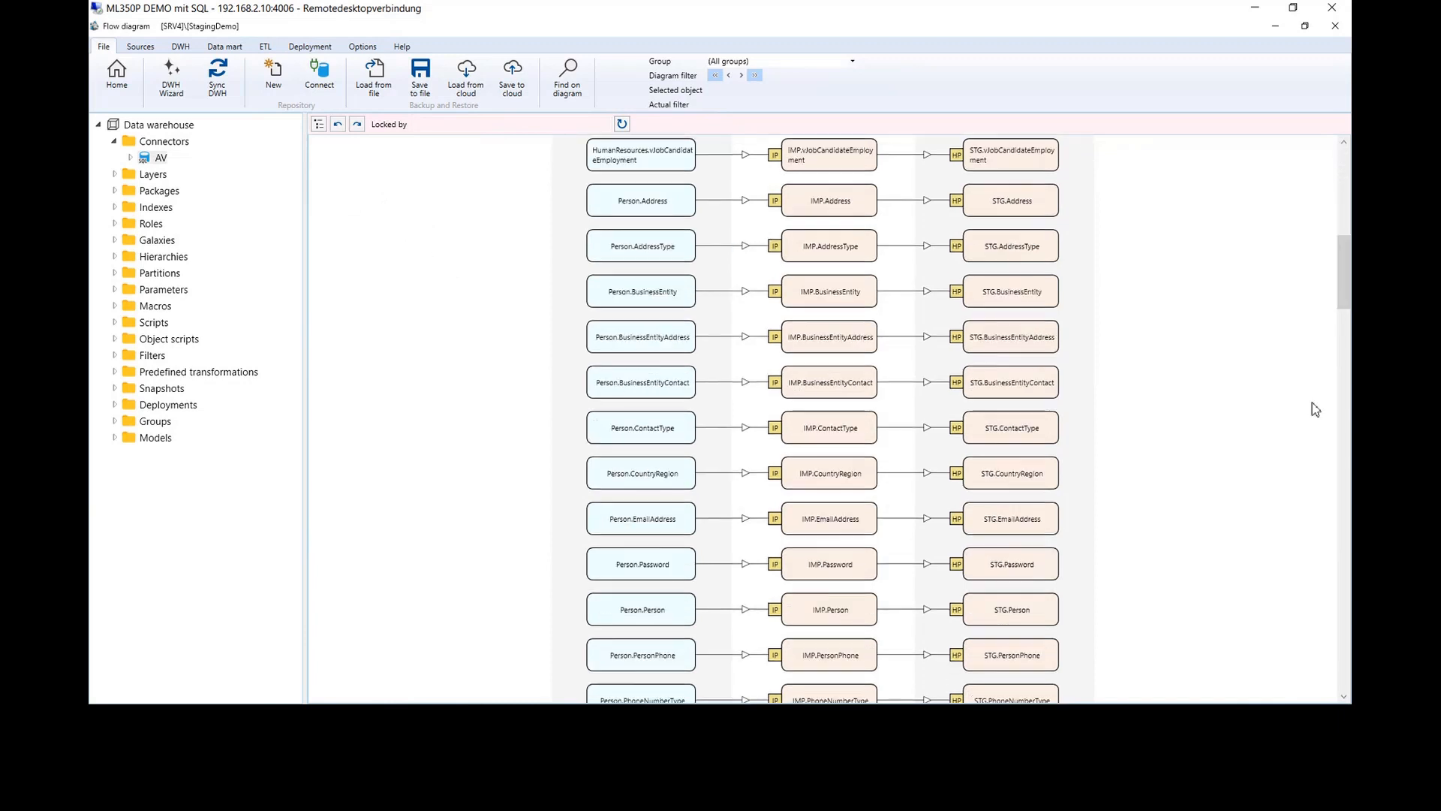
left_click(1347, 587)
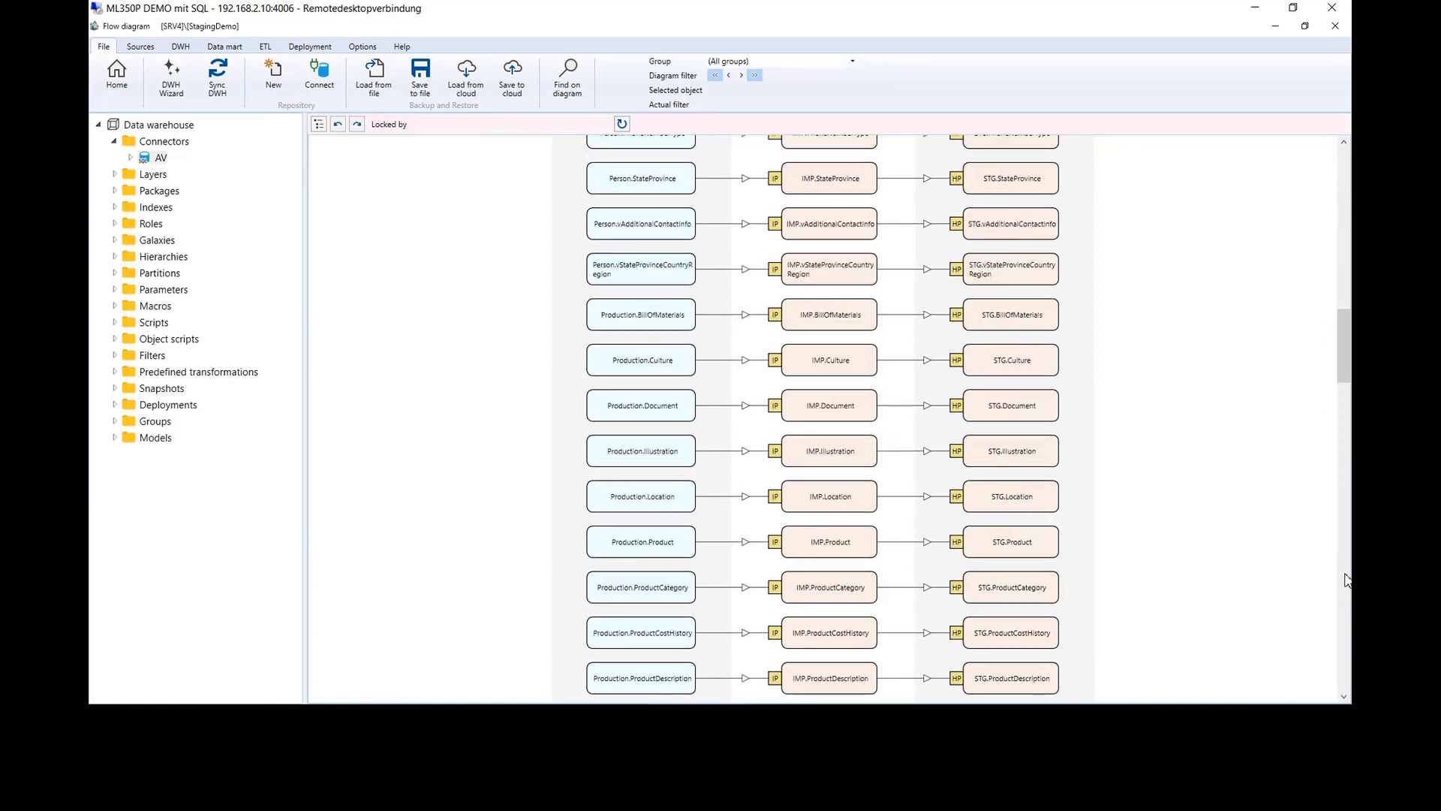
left_click(1347, 591)
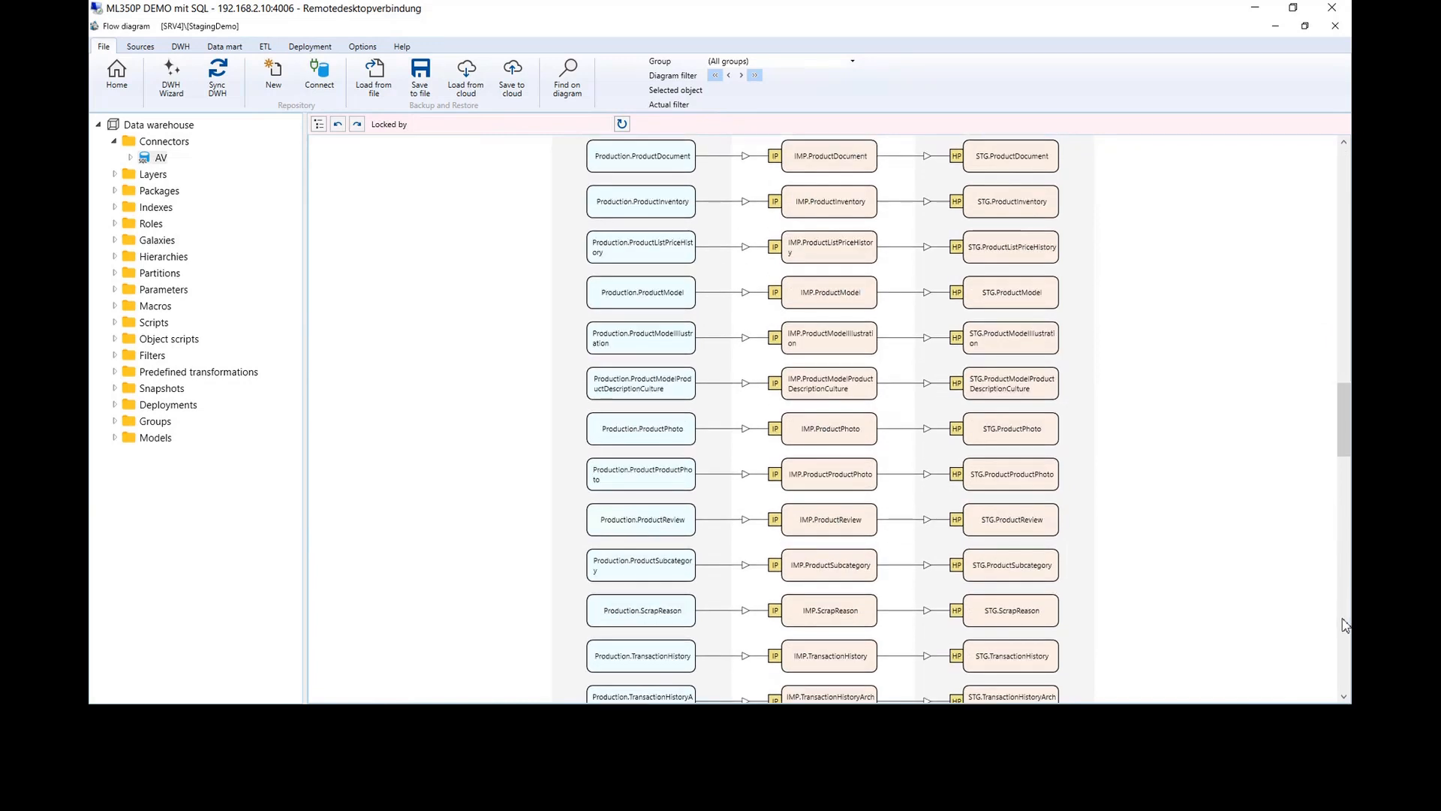
left_click(1346, 629)
left_click(1346, 634)
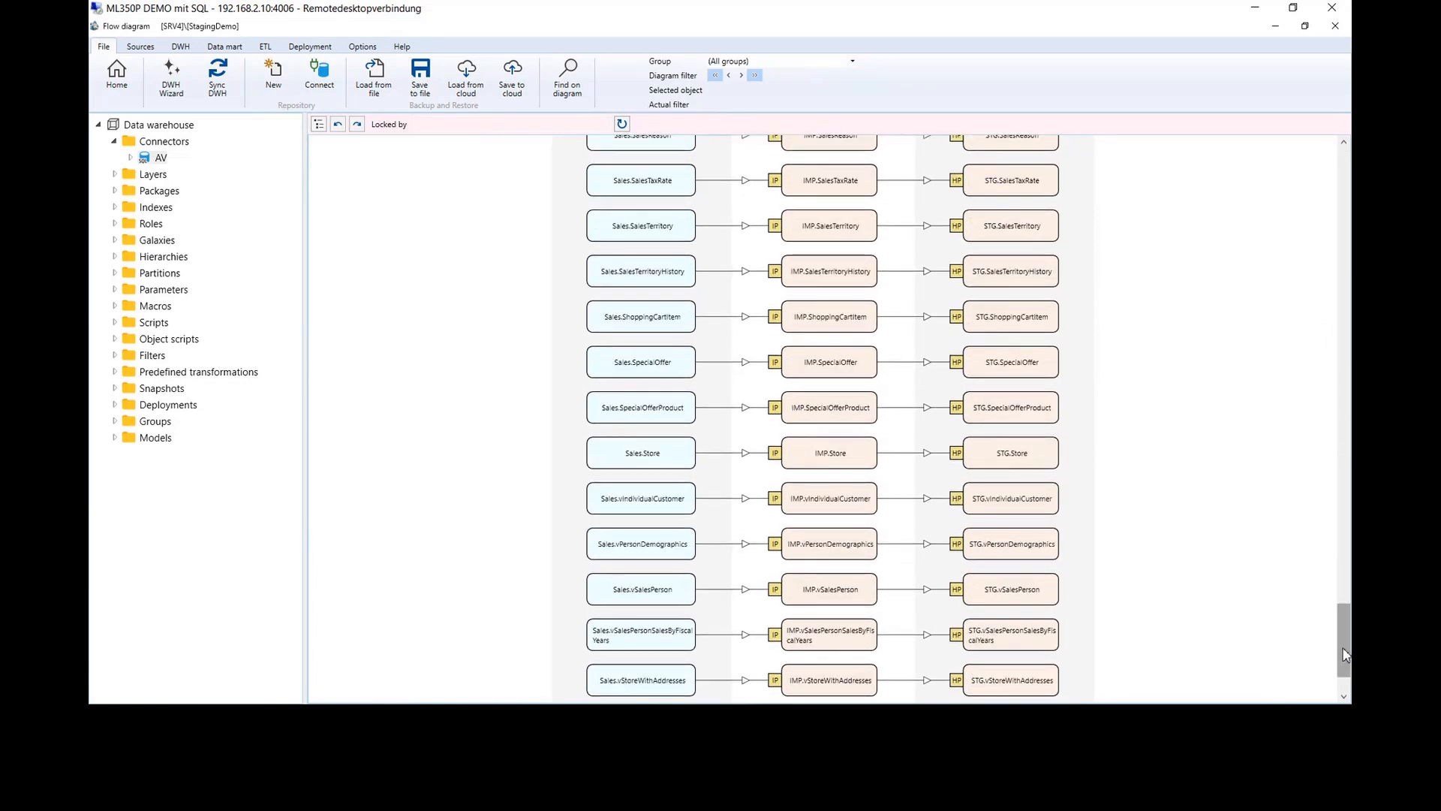
left_click_drag(1346, 424, 1348, 178)
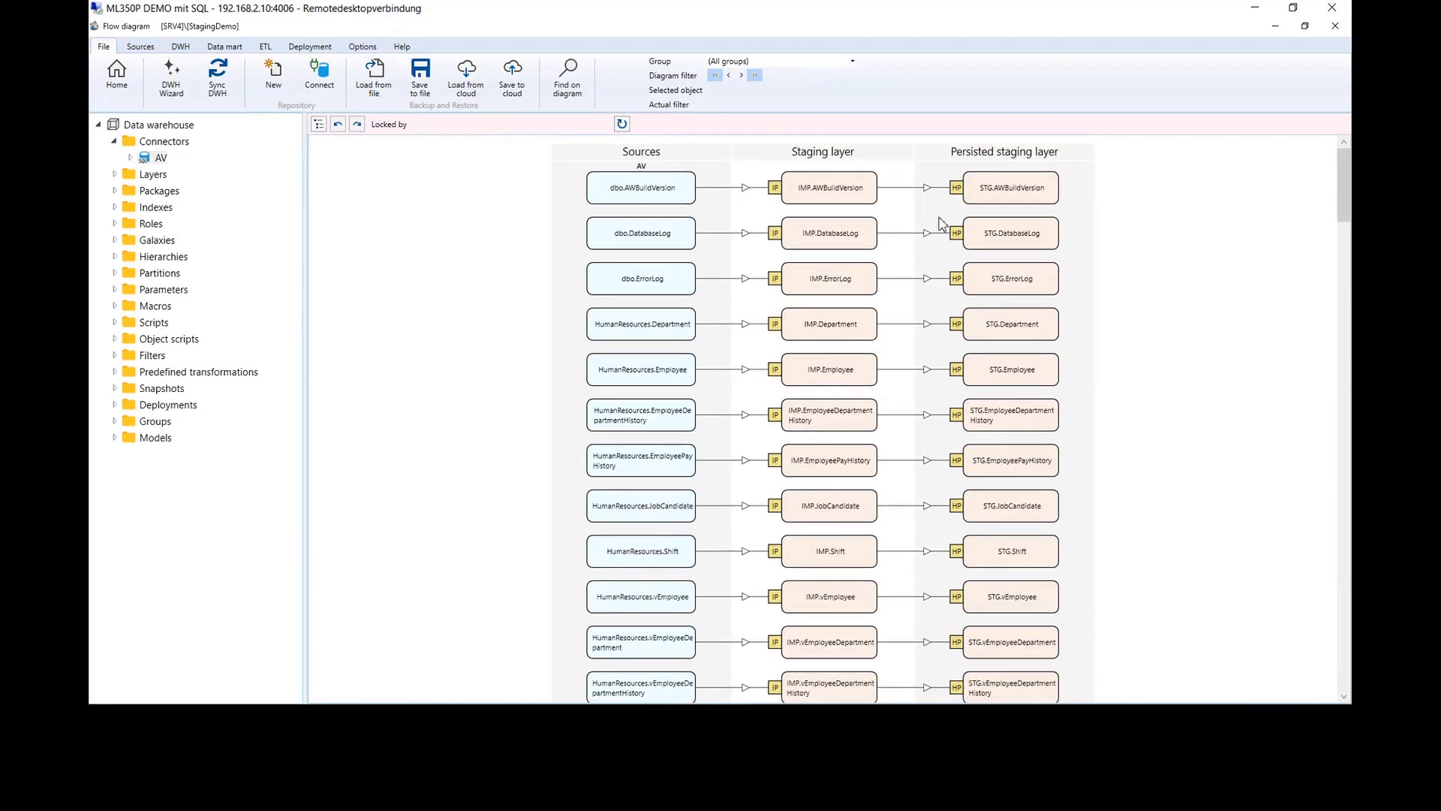
scroll(635, 200, "up", 4)
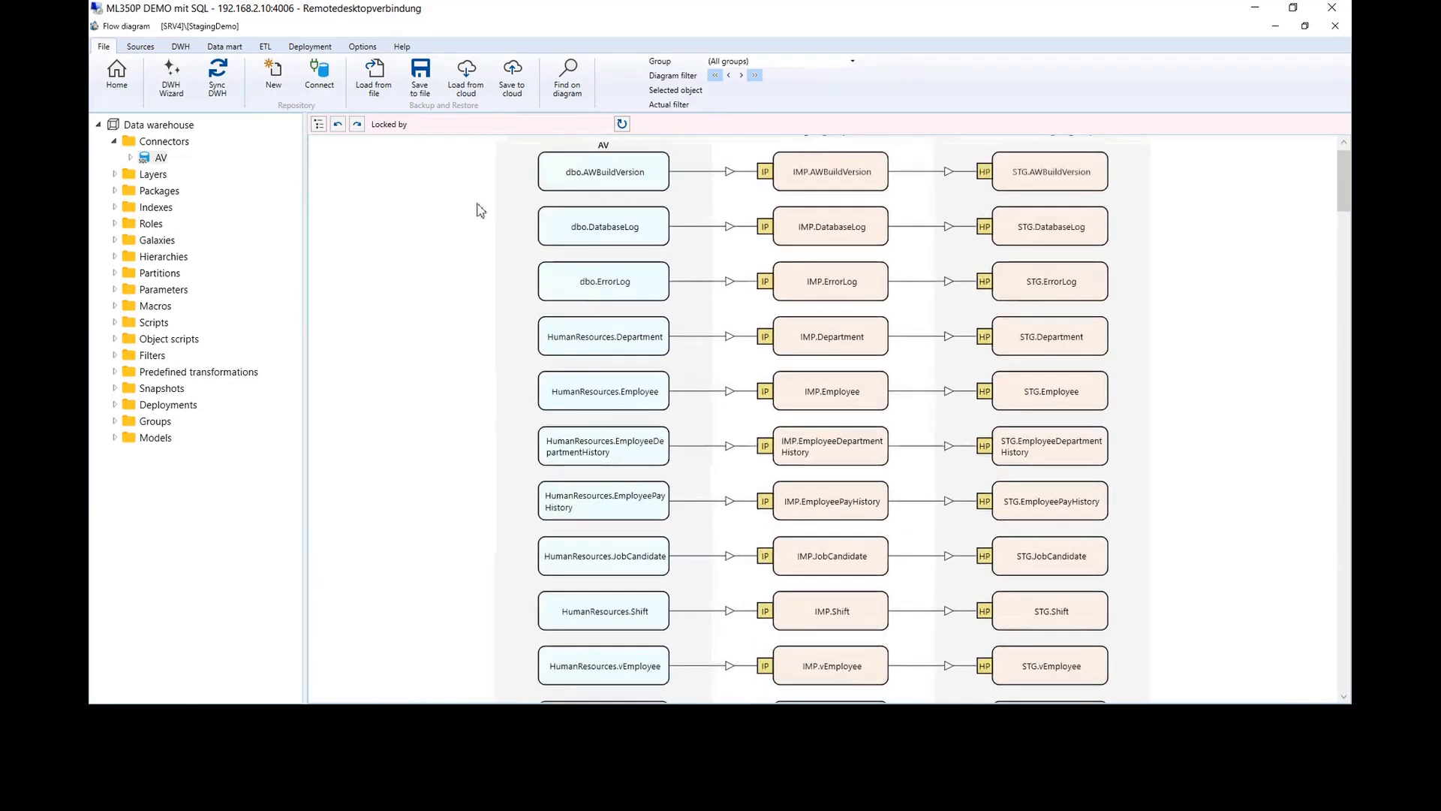
- Look through the diagram's source tables from dbo to Production along with their import and historization packages
scroll(836, 184, "up", 1)
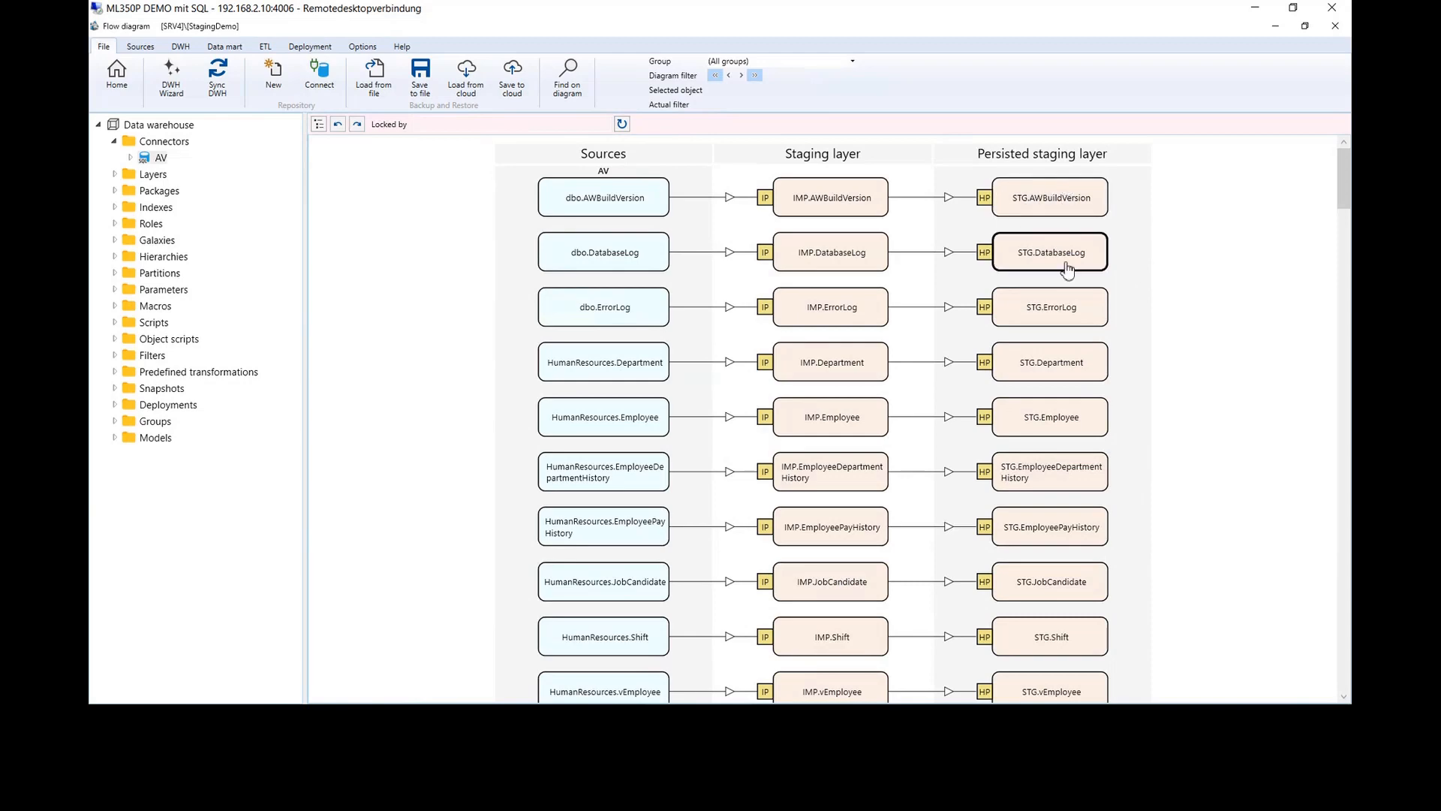
scroll(1140, 367, "down", 12)
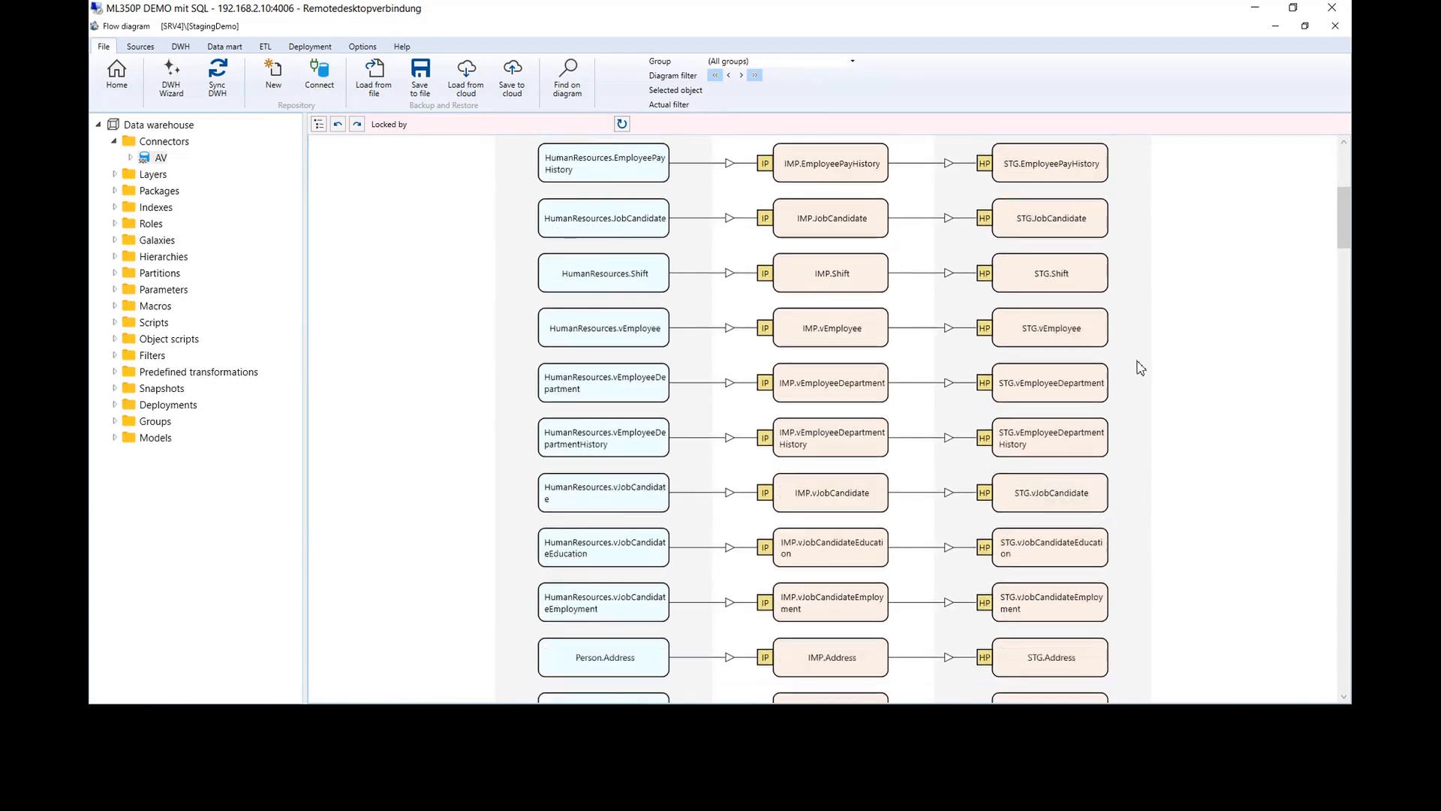
scroll(1140, 367, "down", 4)
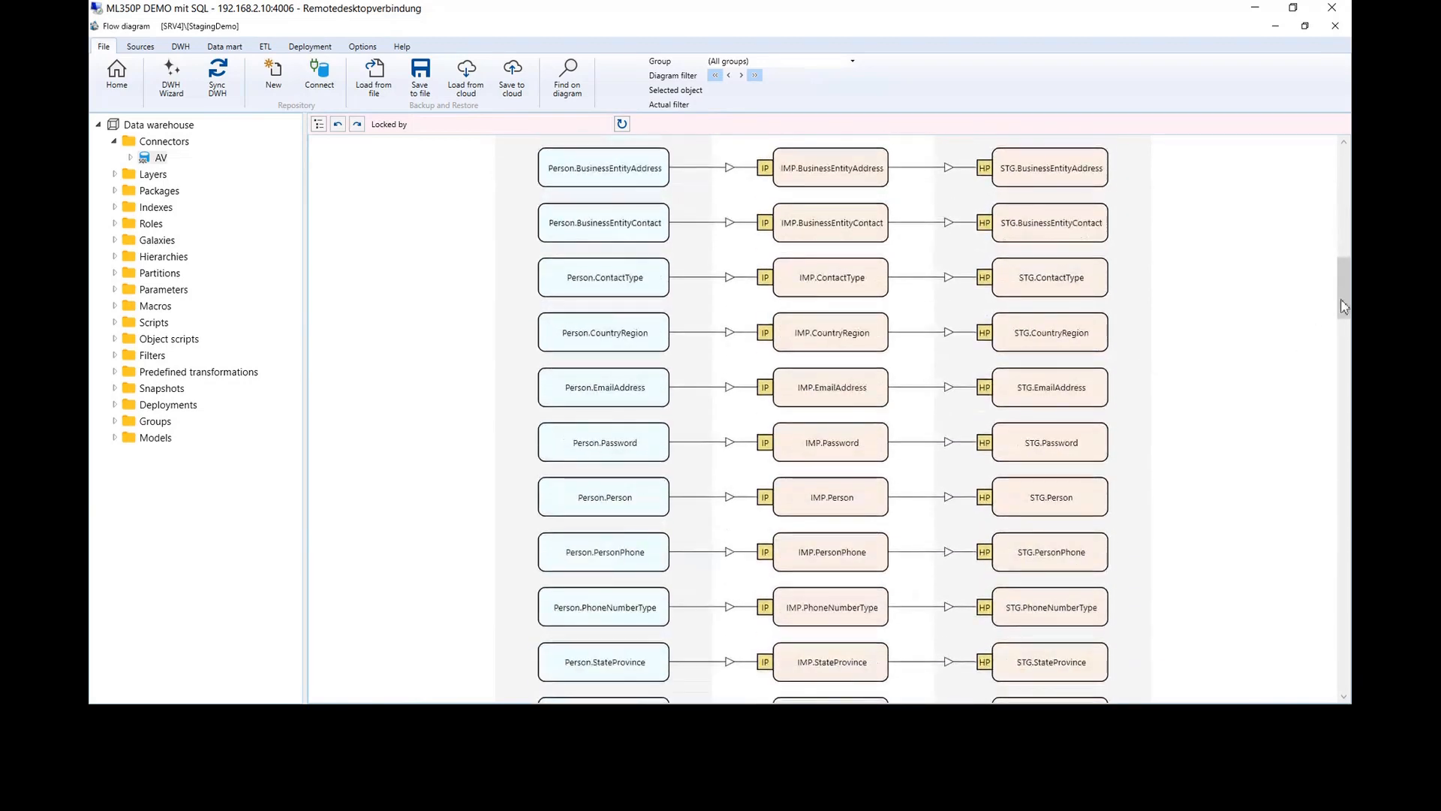
left_click_drag(1339, 450, 1339, 451)
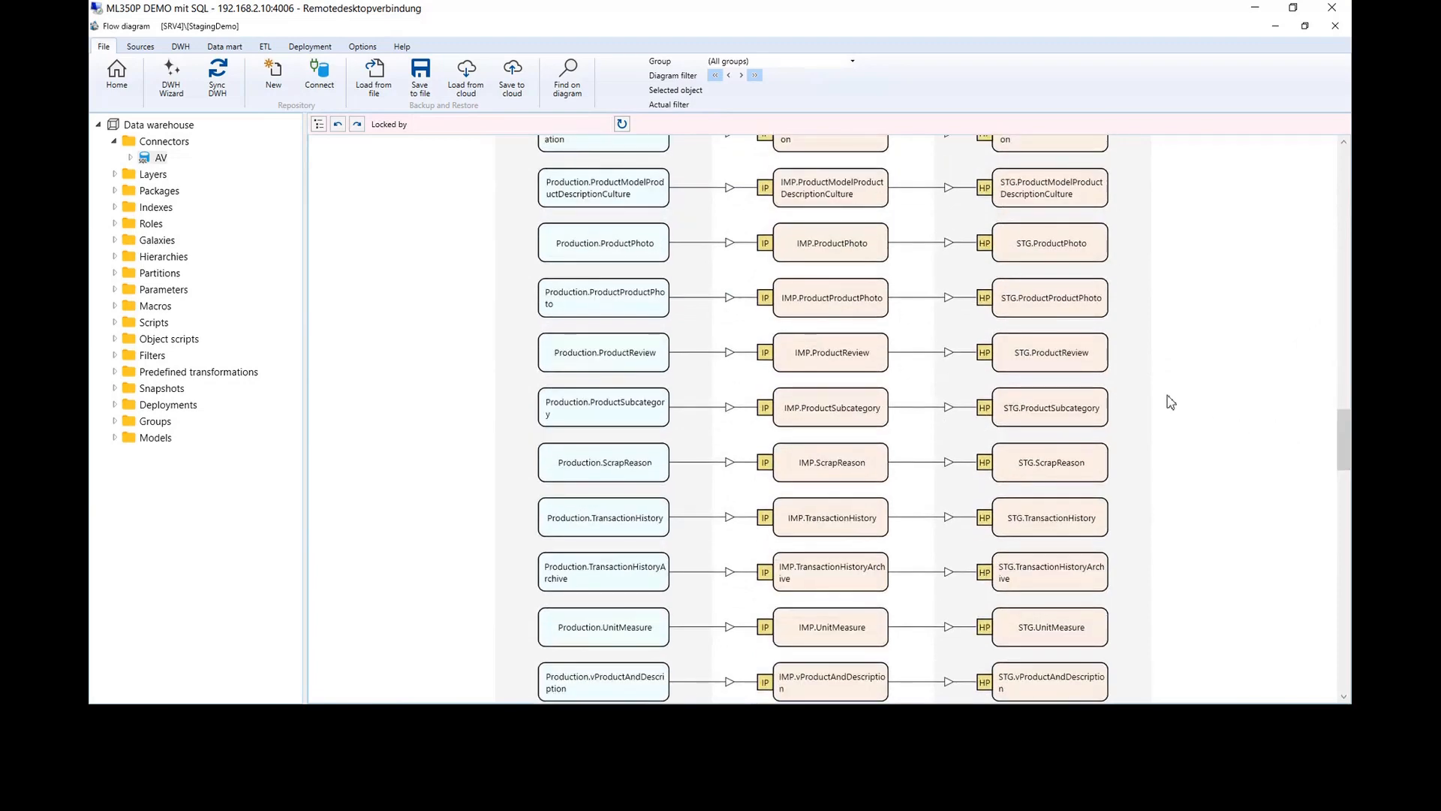
scroll(1180, 398, "up", 20)
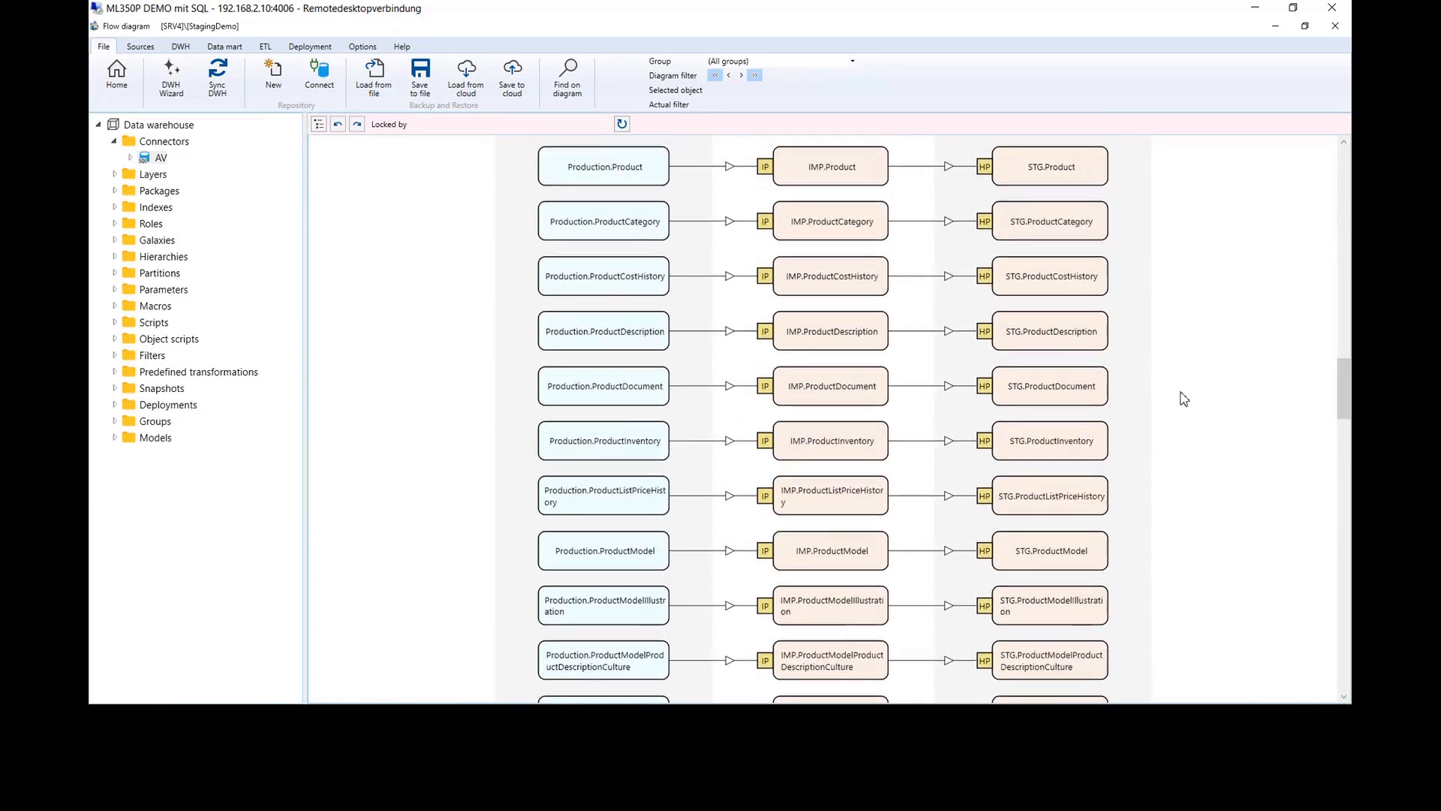
scroll(1184, 399, "up", 10)
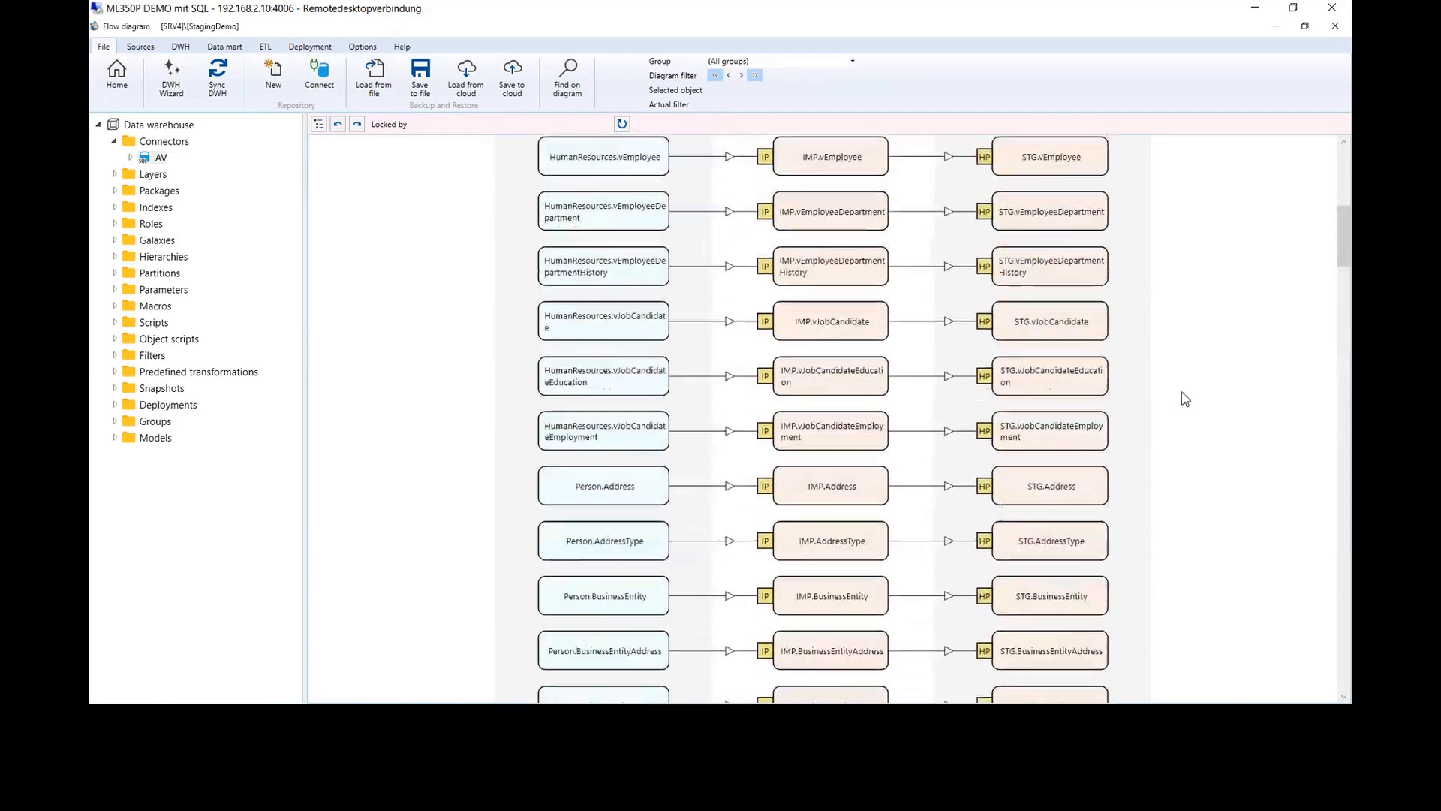
scroll(1184, 398, "up", 3)
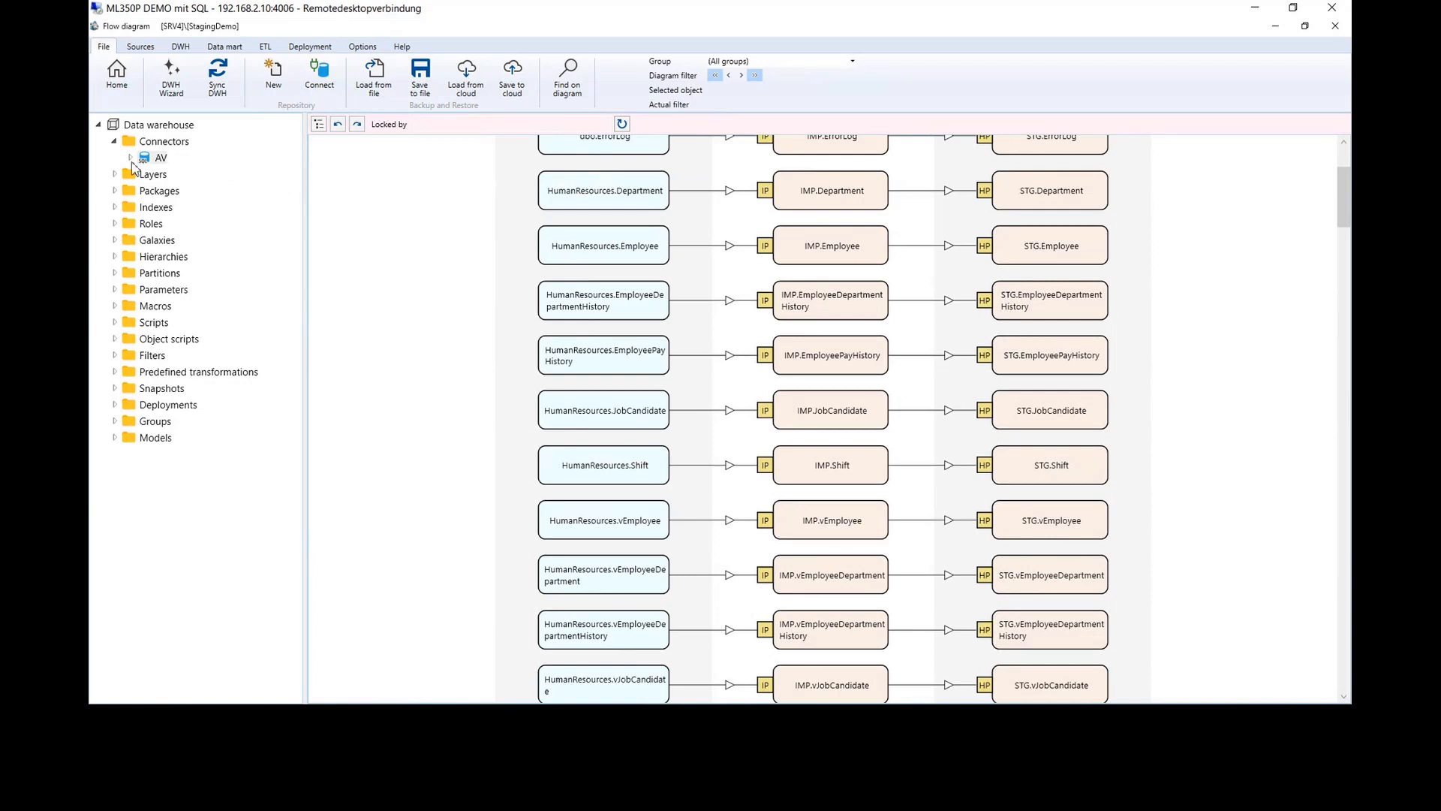
- Inspect the import packages of the repository and the table mappings contained in IMP_AV1
left_click(115, 190)
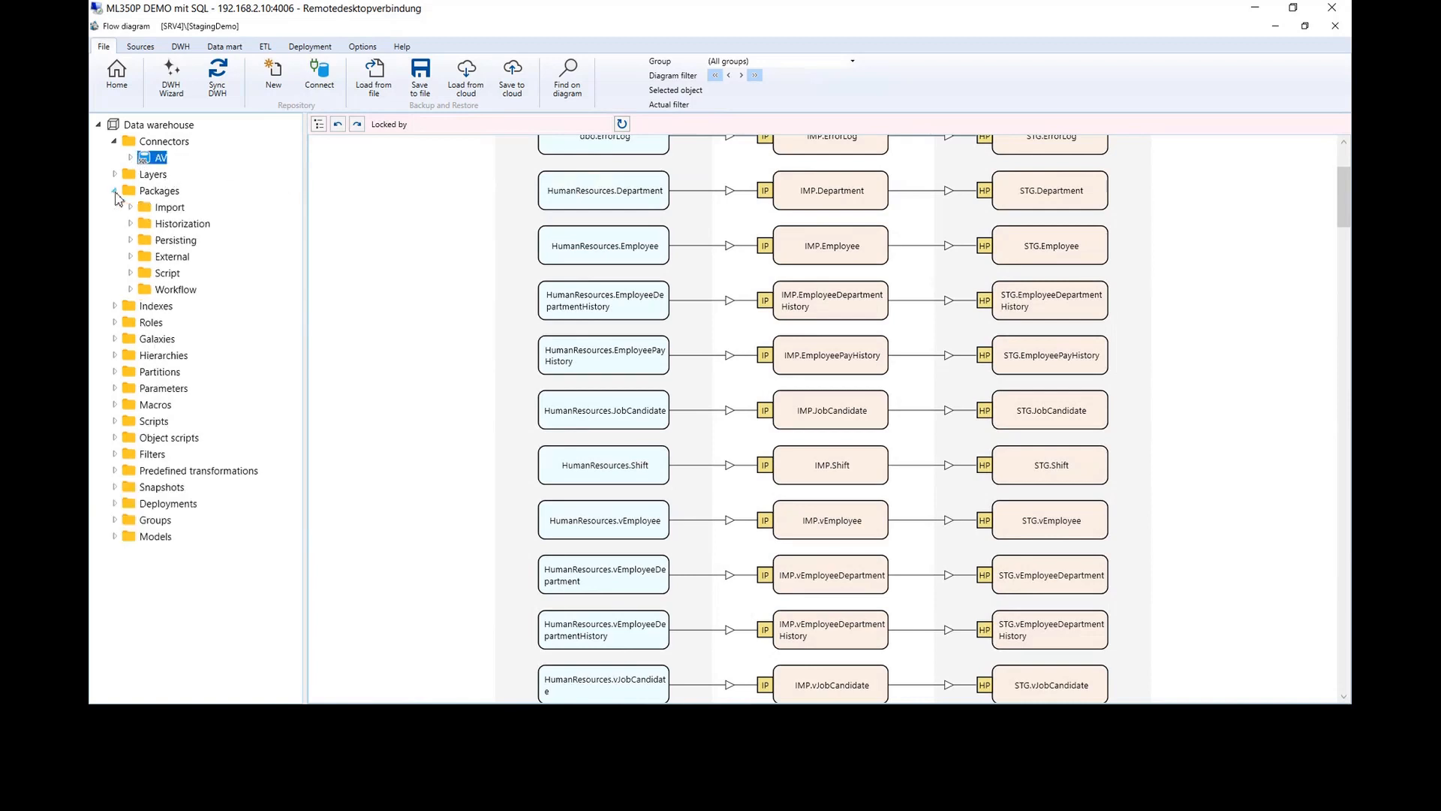
left_click(131, 210)
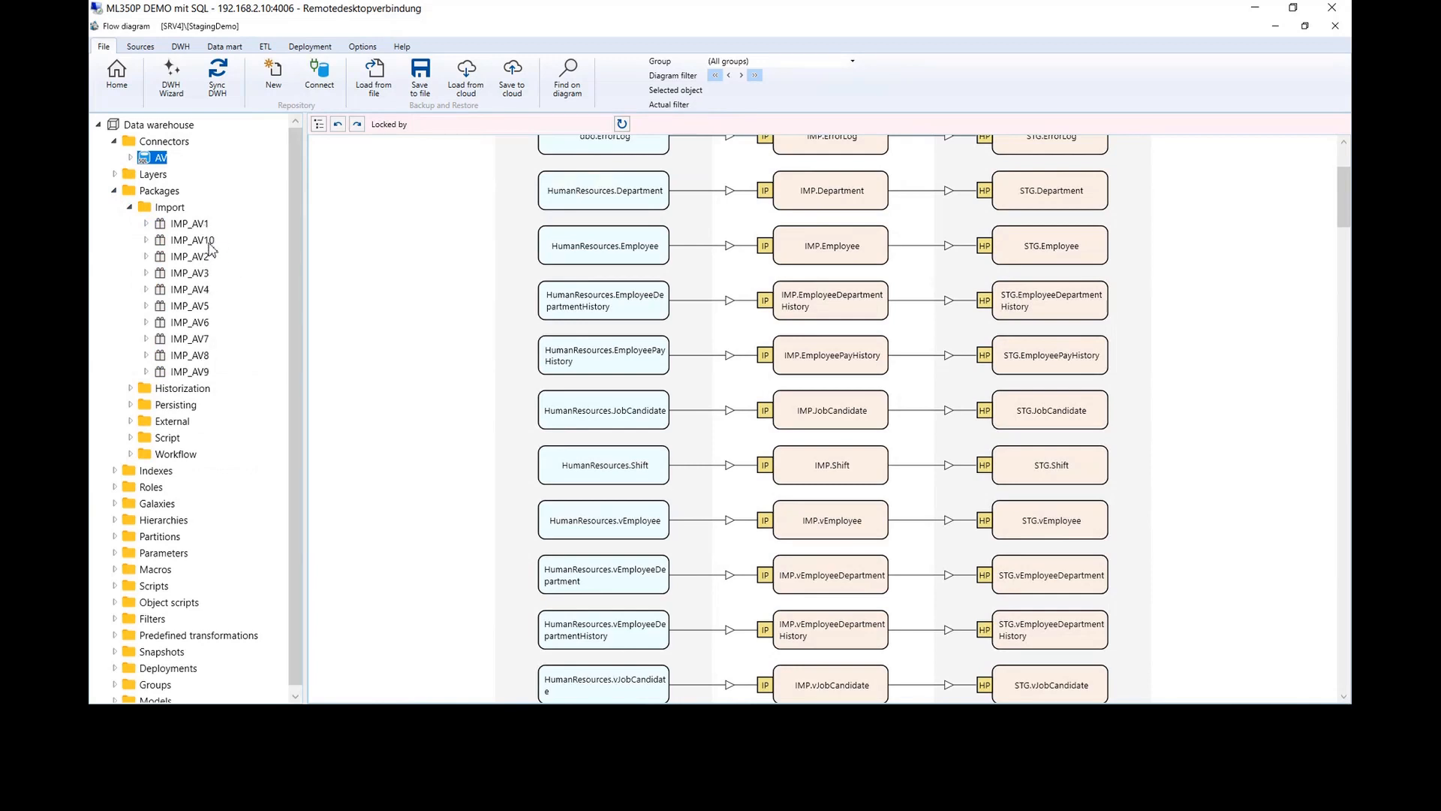
left_click(146, 224)
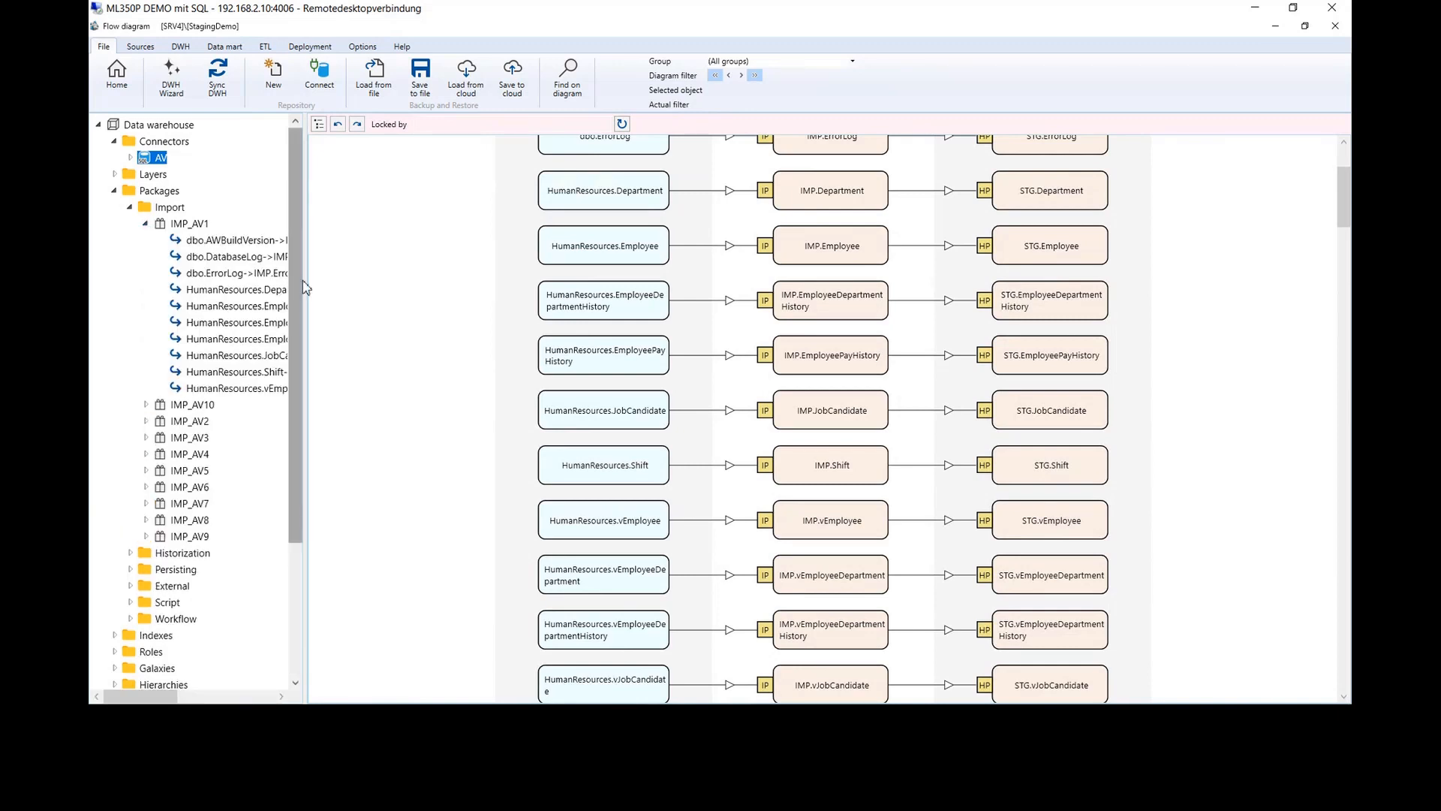
left_click_drag(304, 283, 448, 306)
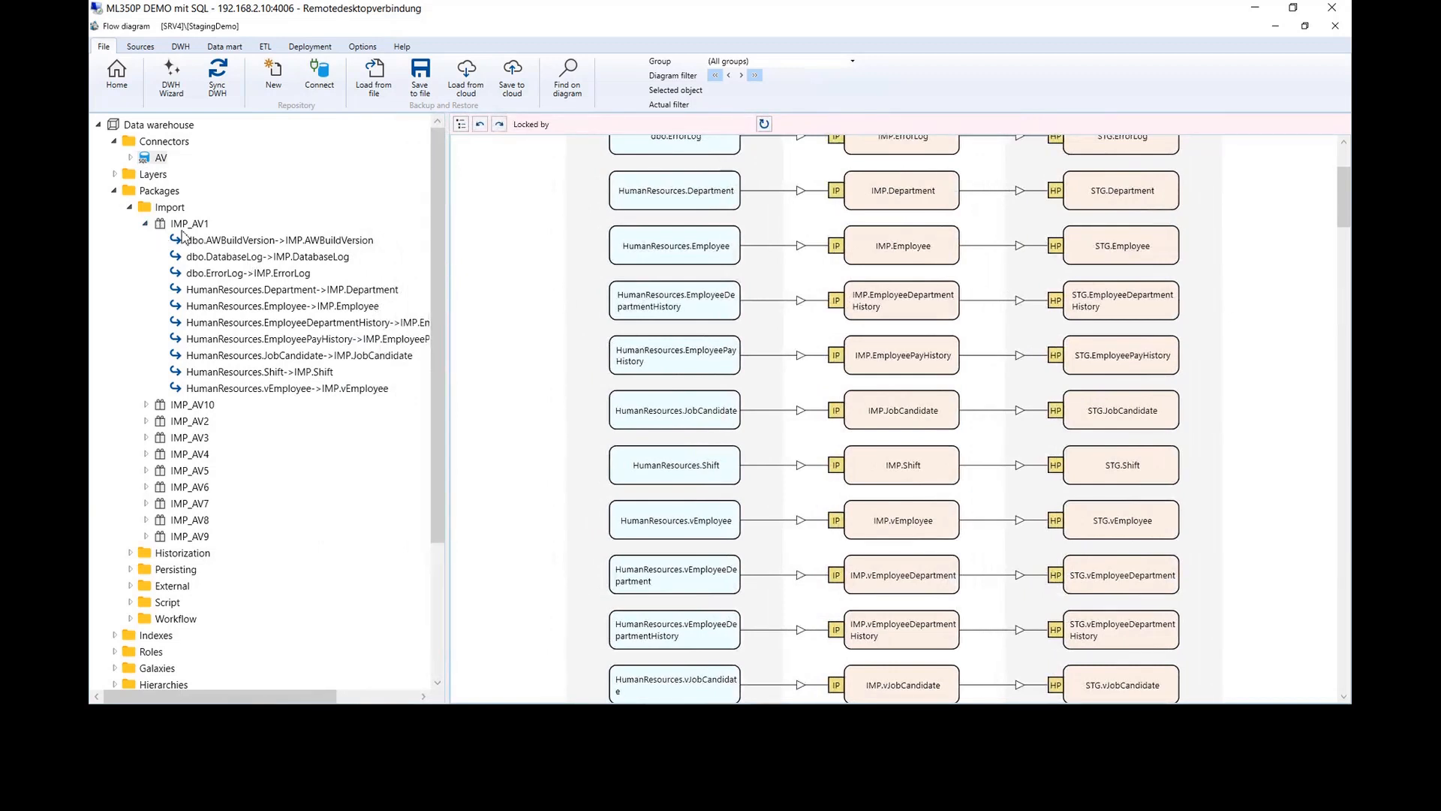
left_click(242, 242)
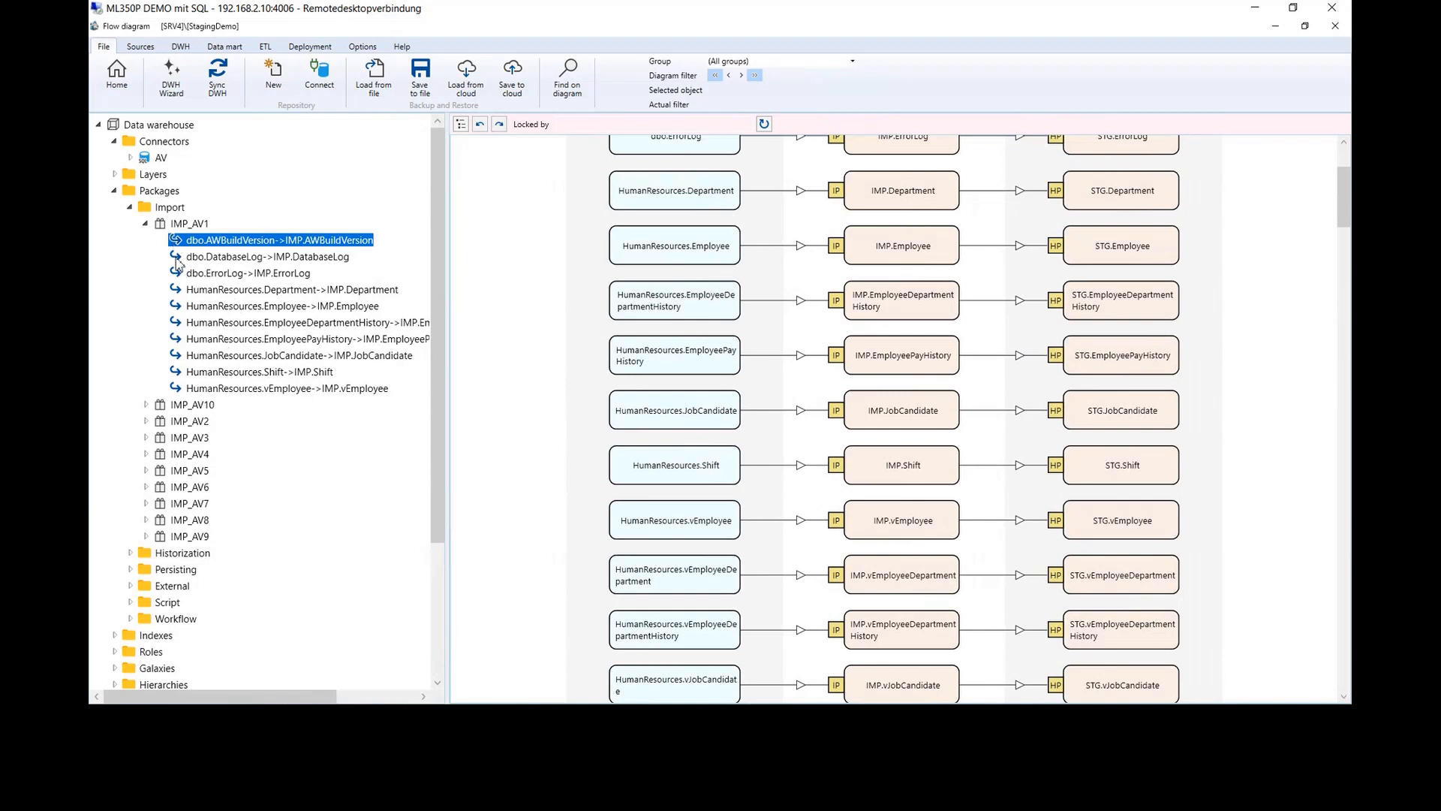
left_click(146, 224)
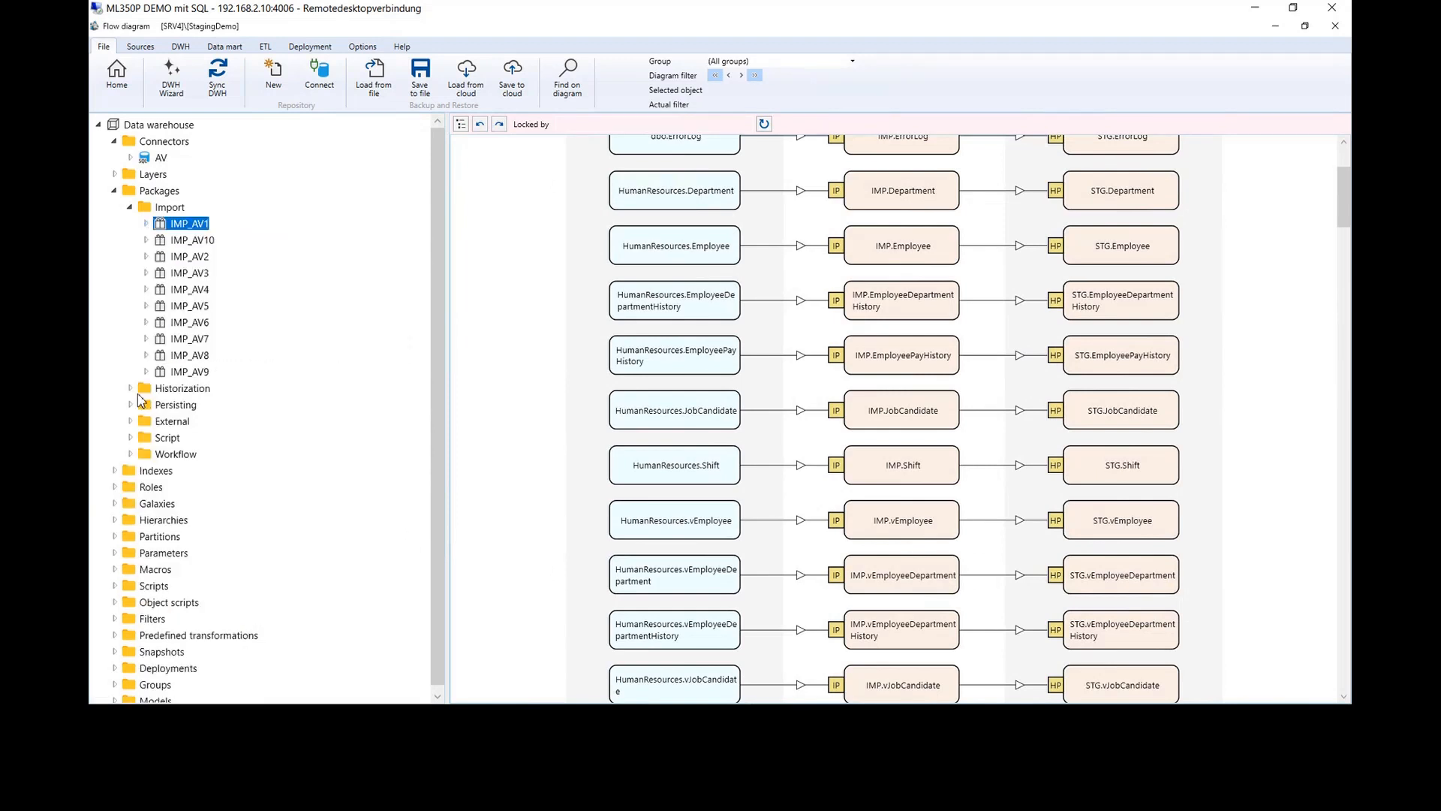
- Inspect the historization packages and the workflow package of the repository
left_click(131, 389)
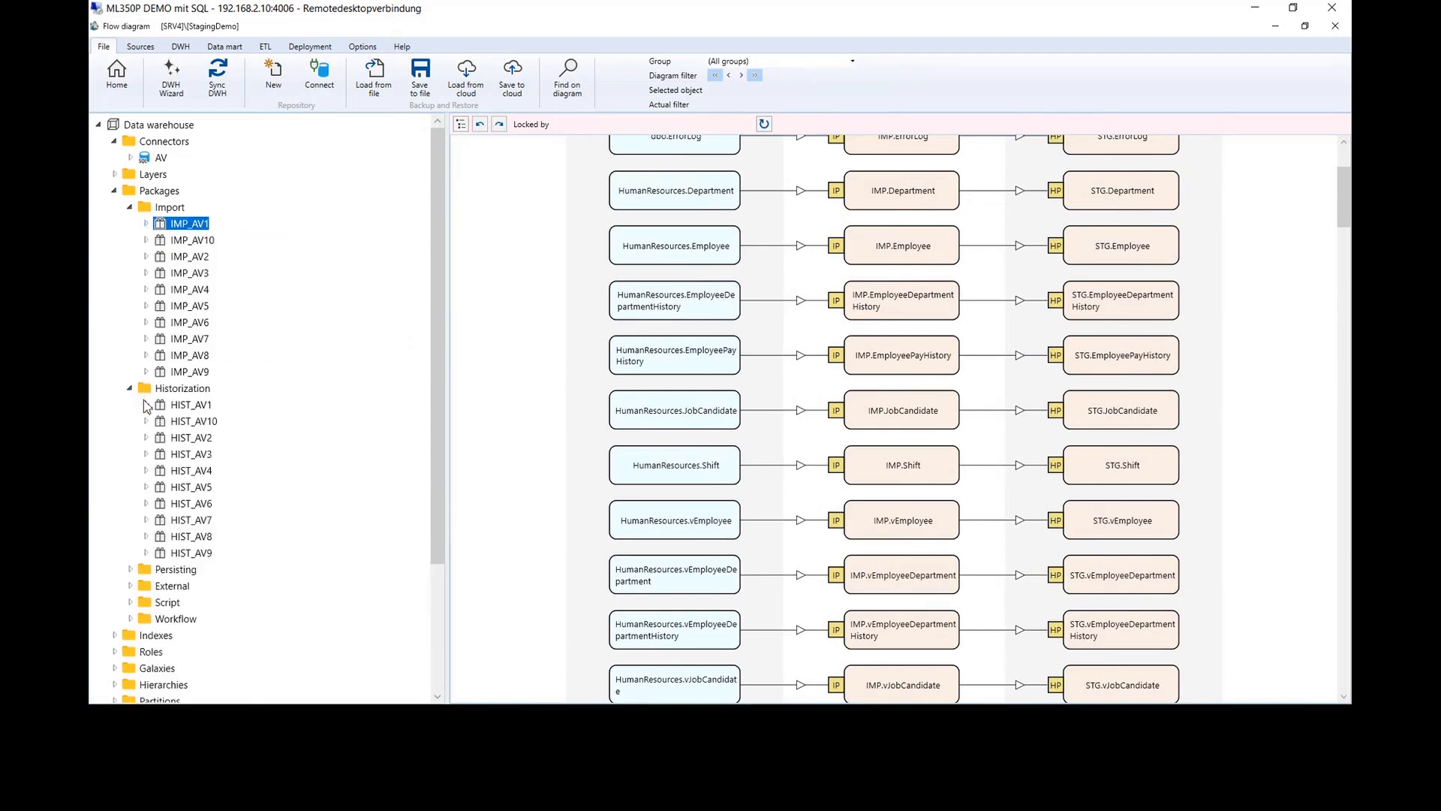
left_click(193, 422)
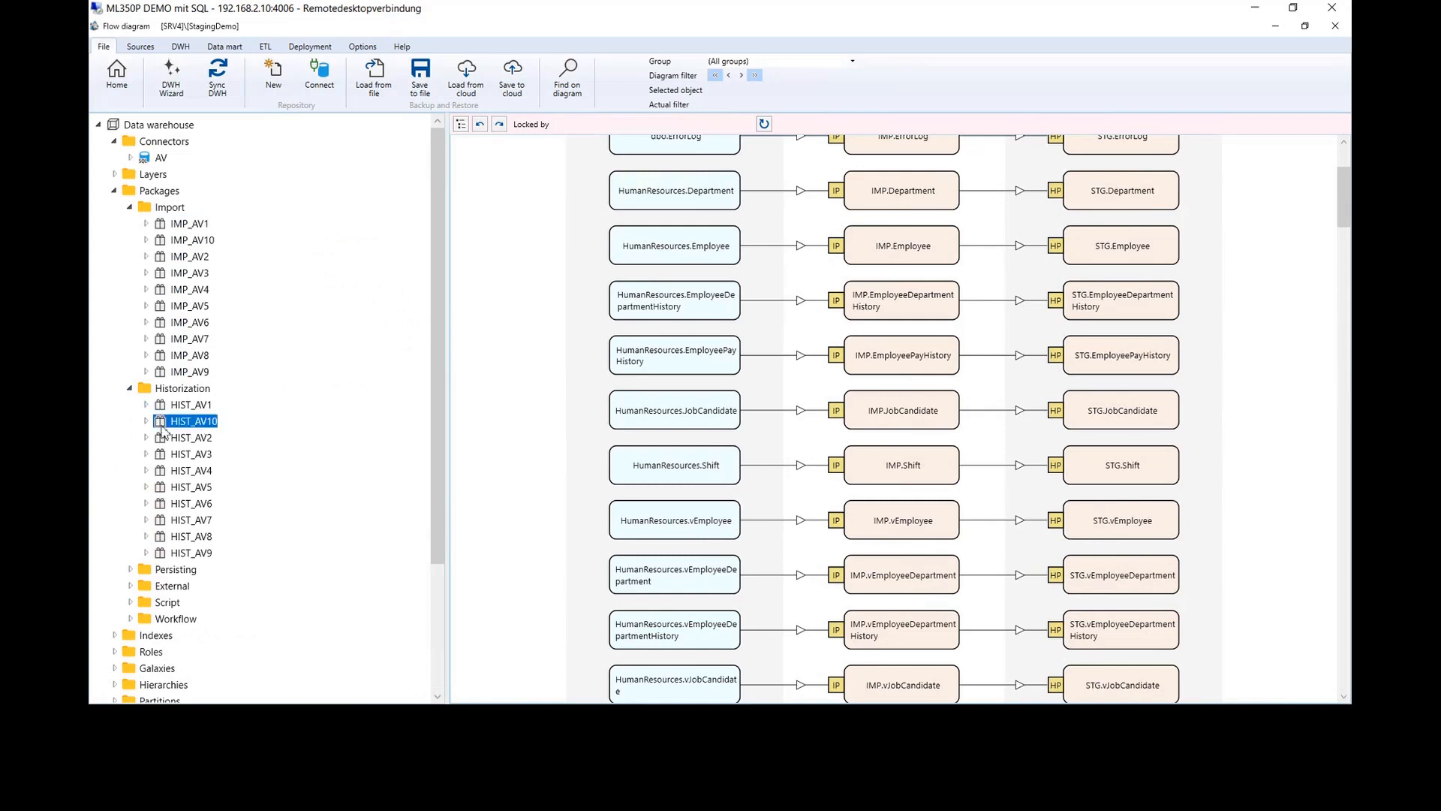
double_click(142, 389)
left_click(132, 454)
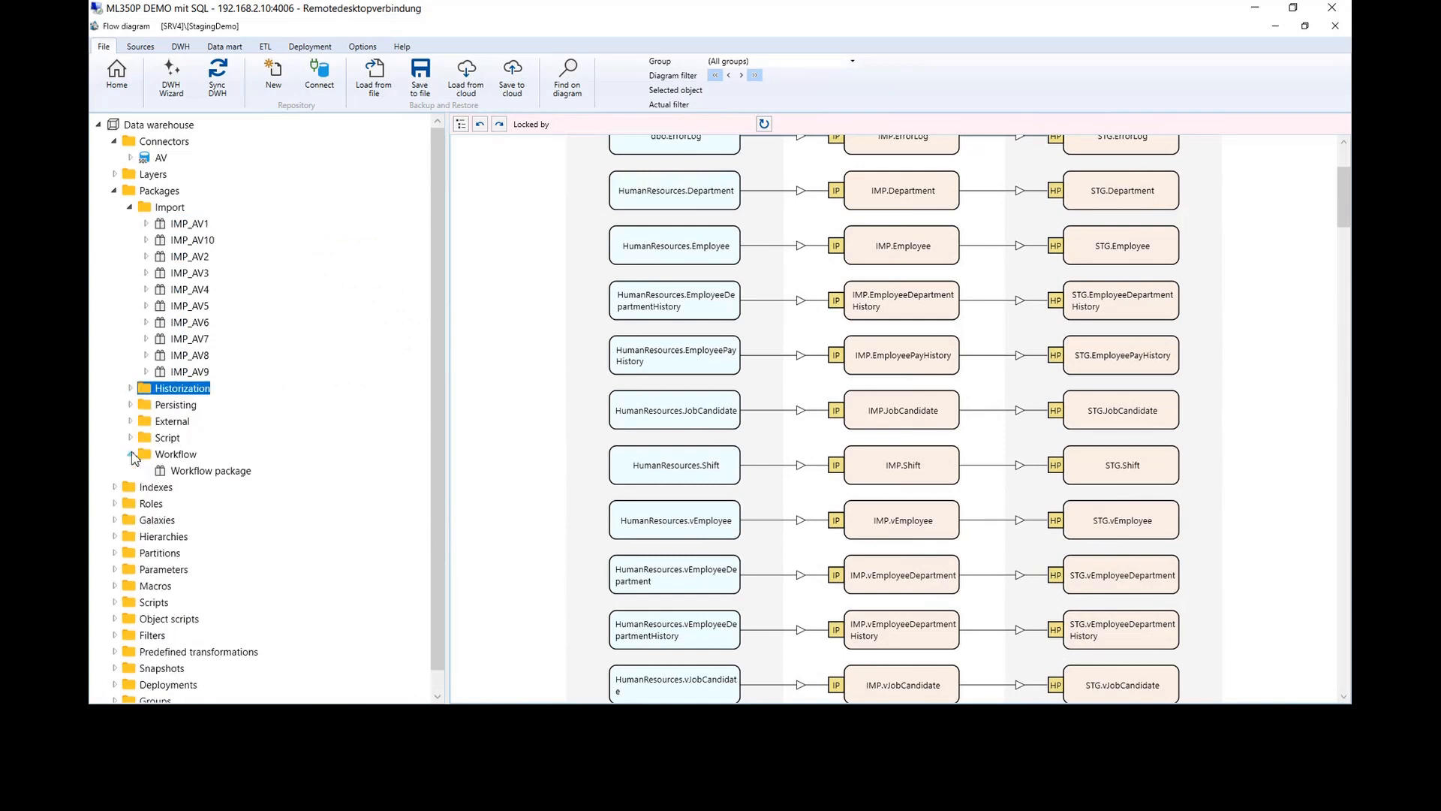
left_click(201, 474)
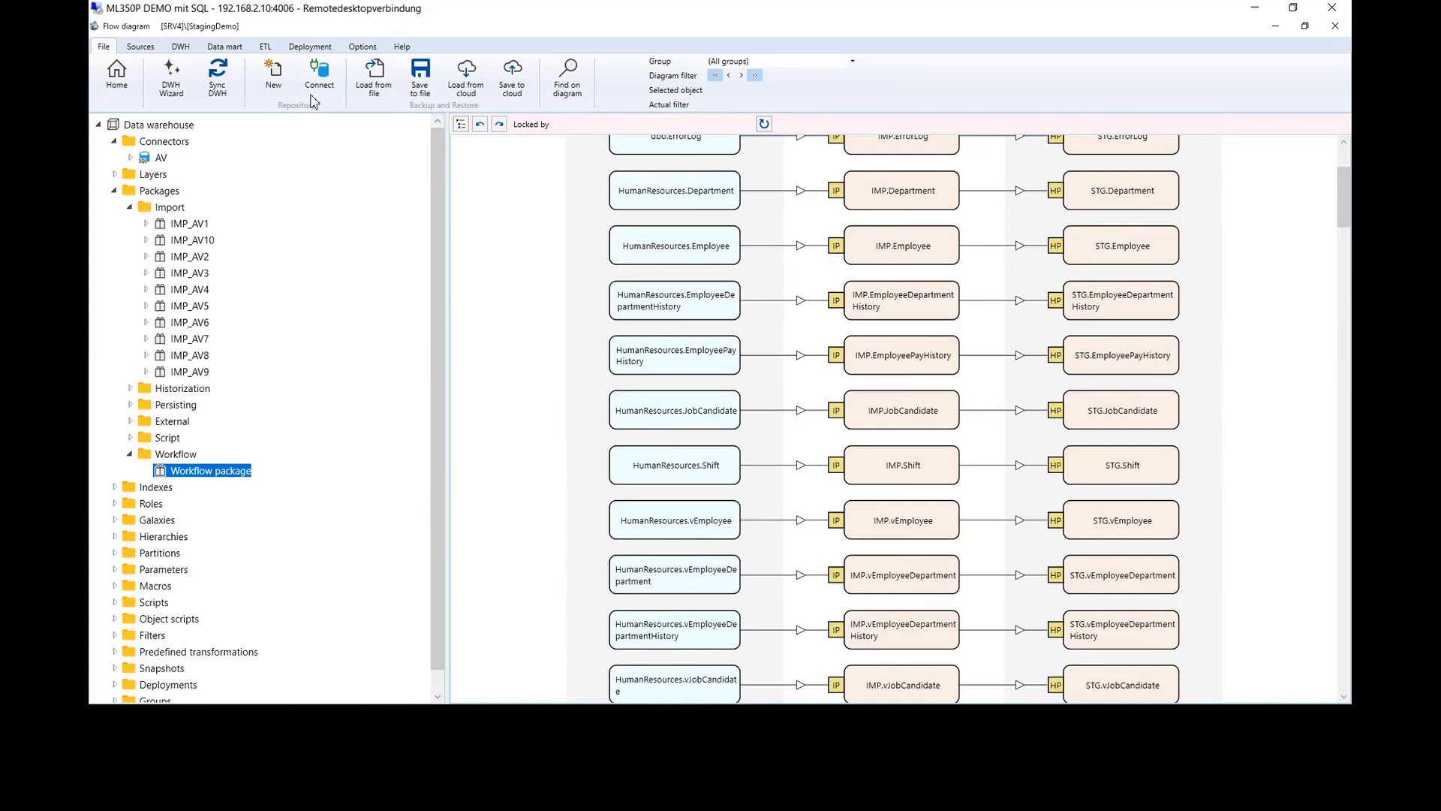
- Create a new deployment package named Deployment, keeping server SRV4 and the database name StagingDemo
left_click(362, 47)
left_click(312, 47)
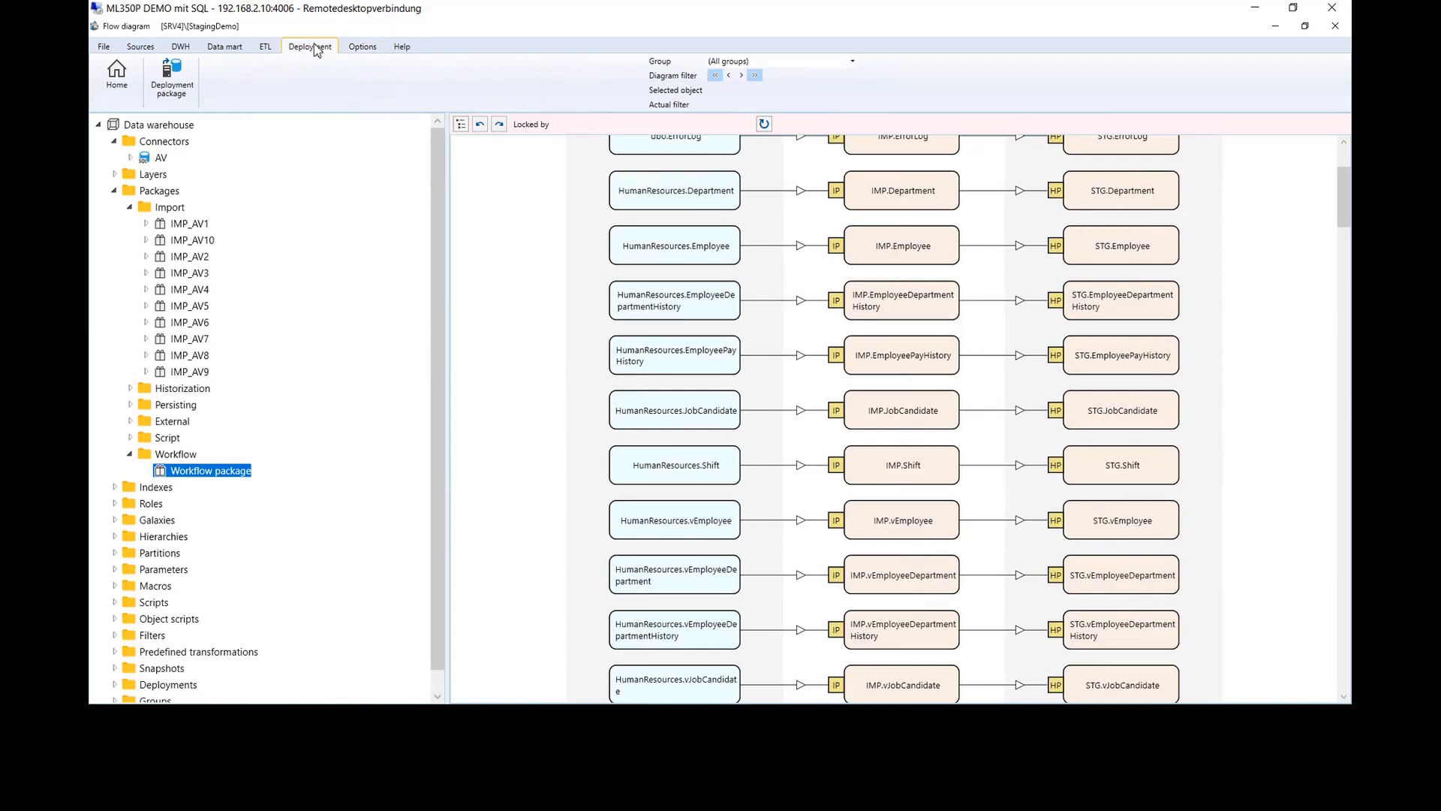
left_click(191, 93)
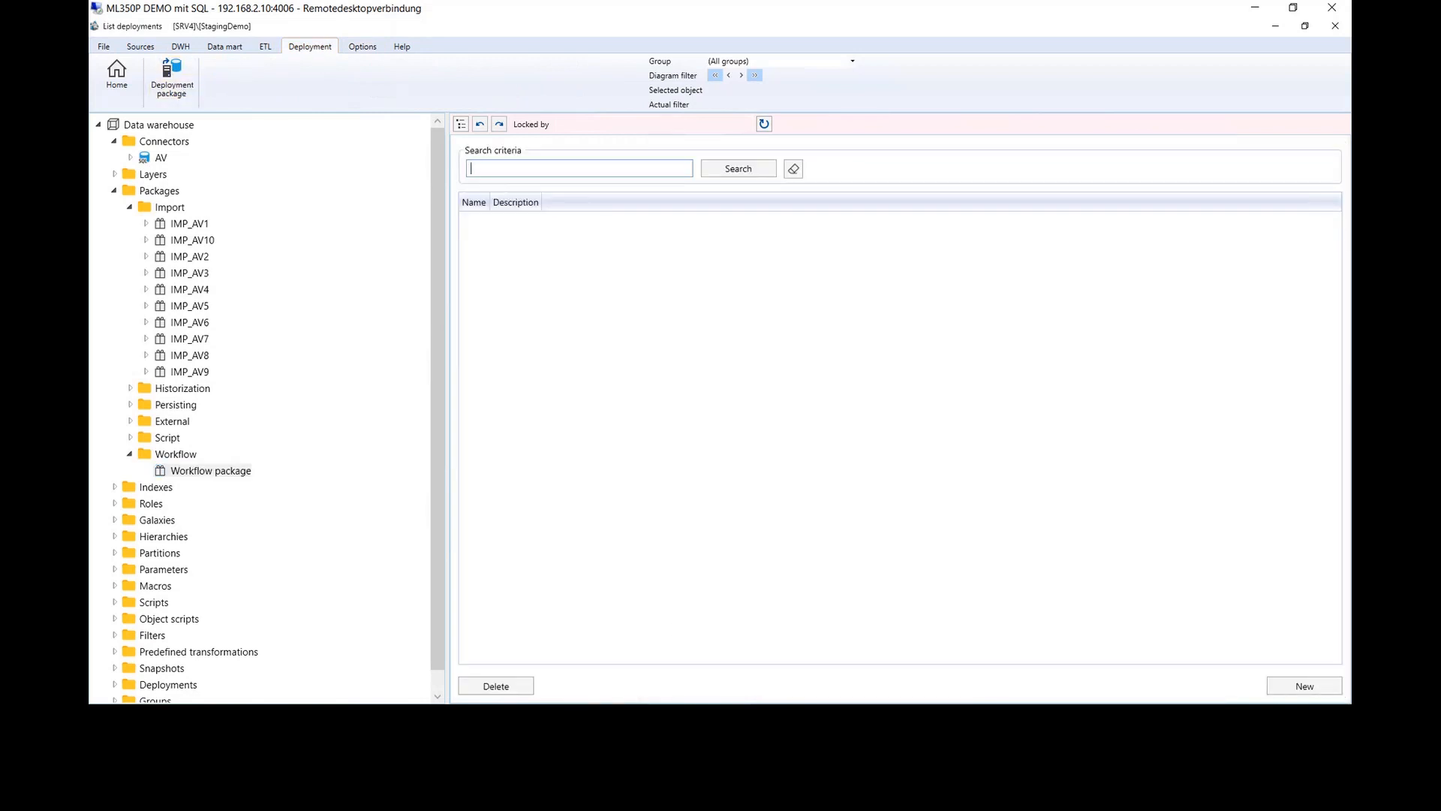
left_click(1303, 685)
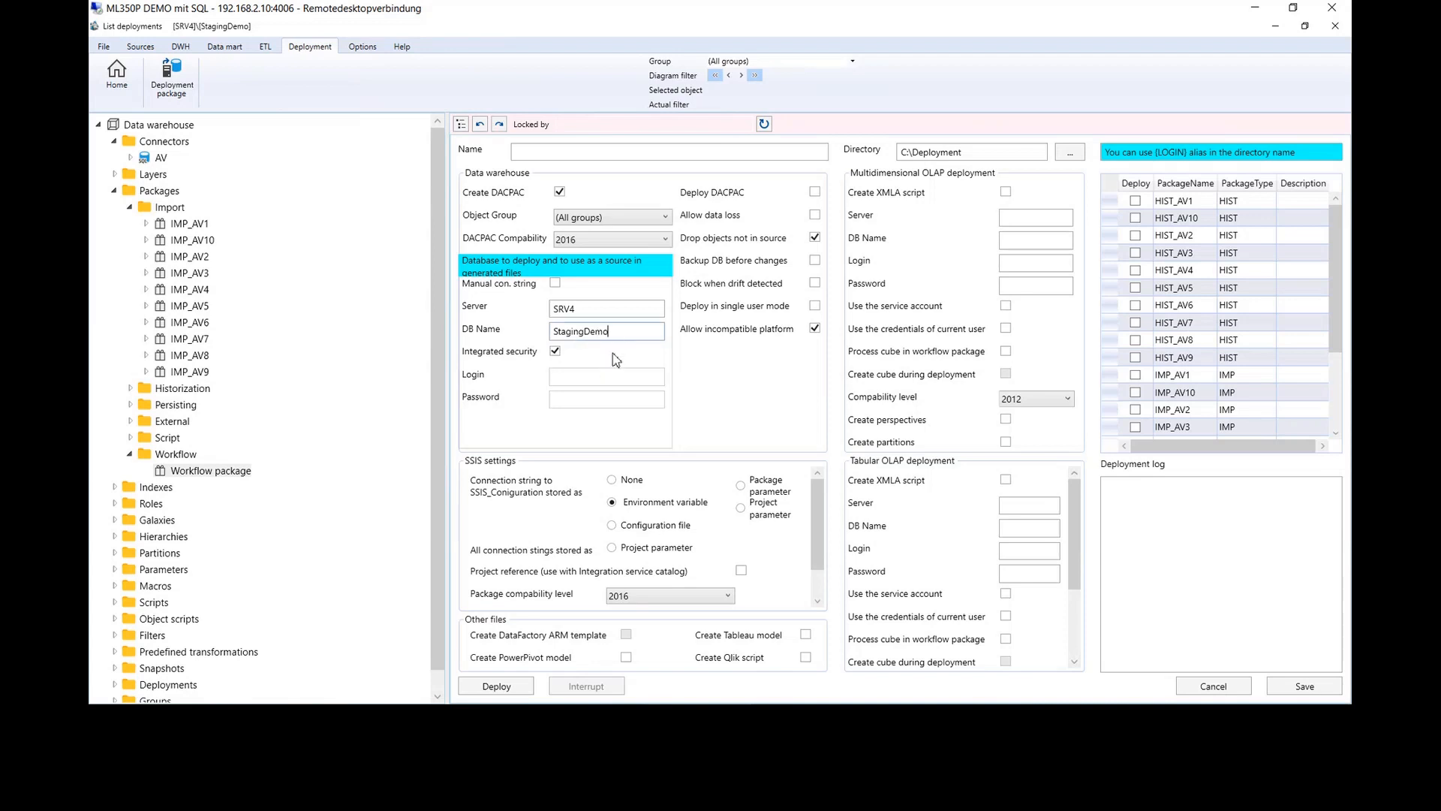
left_click(628, 337)
left_click(602, 153)
scroll(1140, 414, "down", 5)
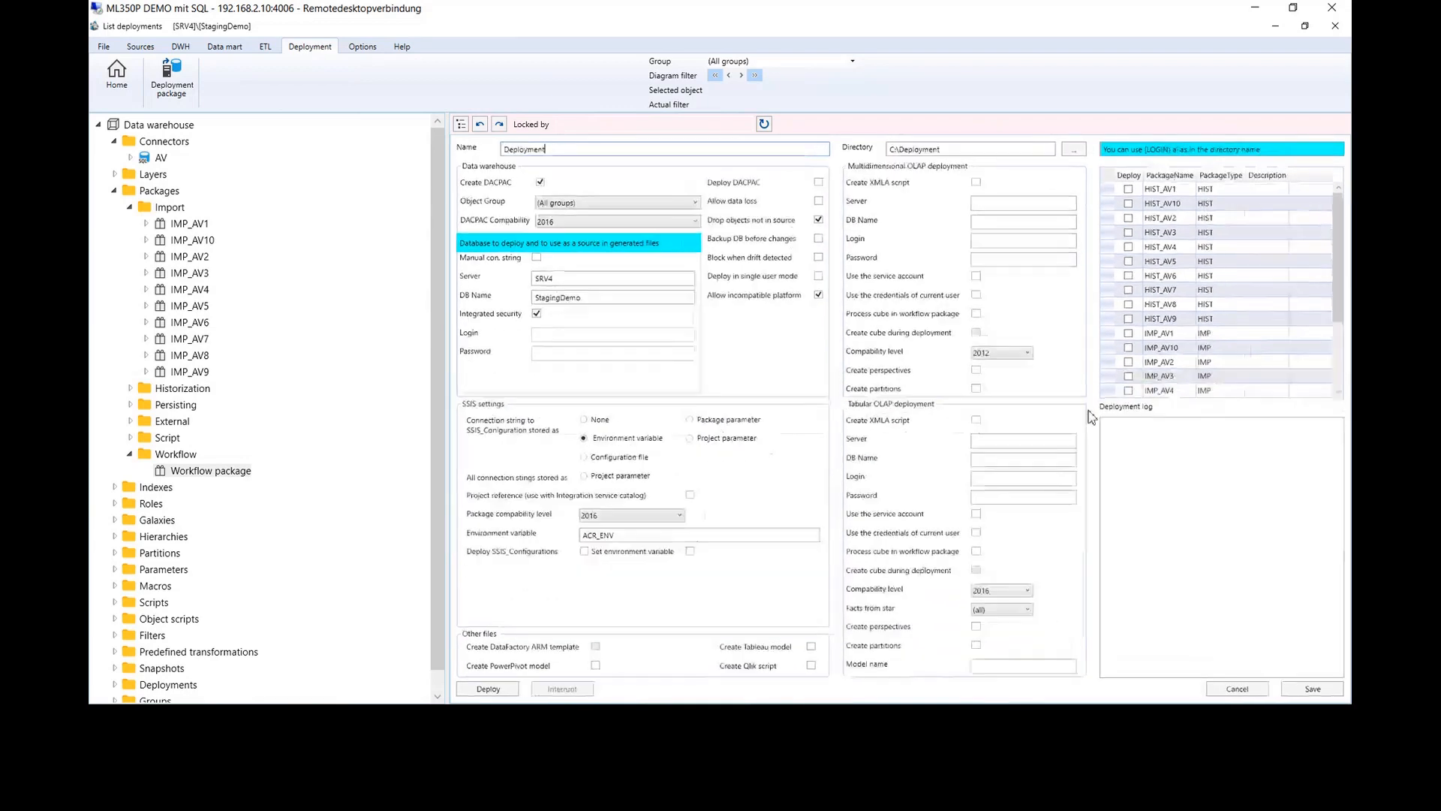
- Include all packages, enable Deploy DACPAC, Deploy SSIS_Configurations and Set environment variable, and run the deployment to completion
left_click(1126, 174)
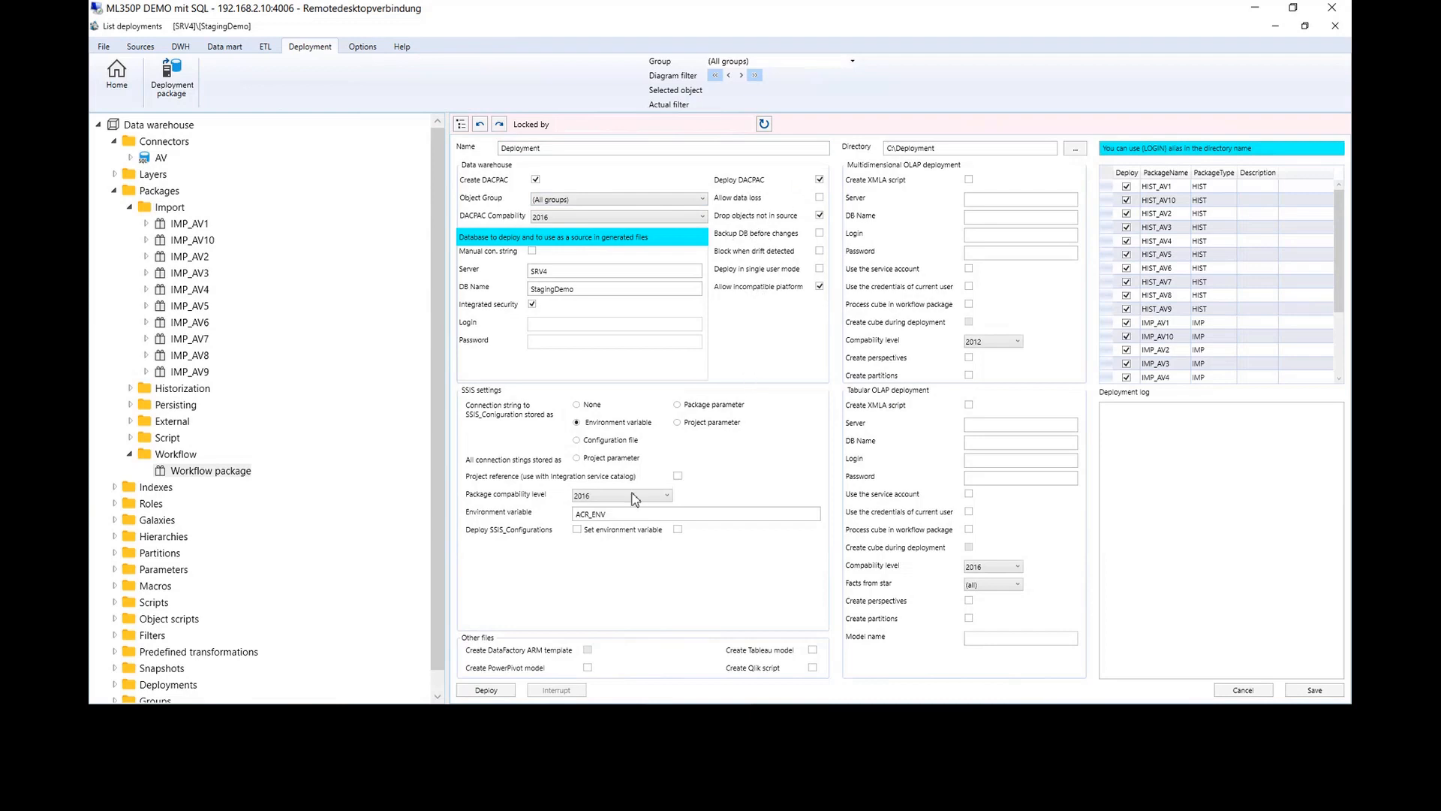
left_click(577, 531)
left_click(486, 689)
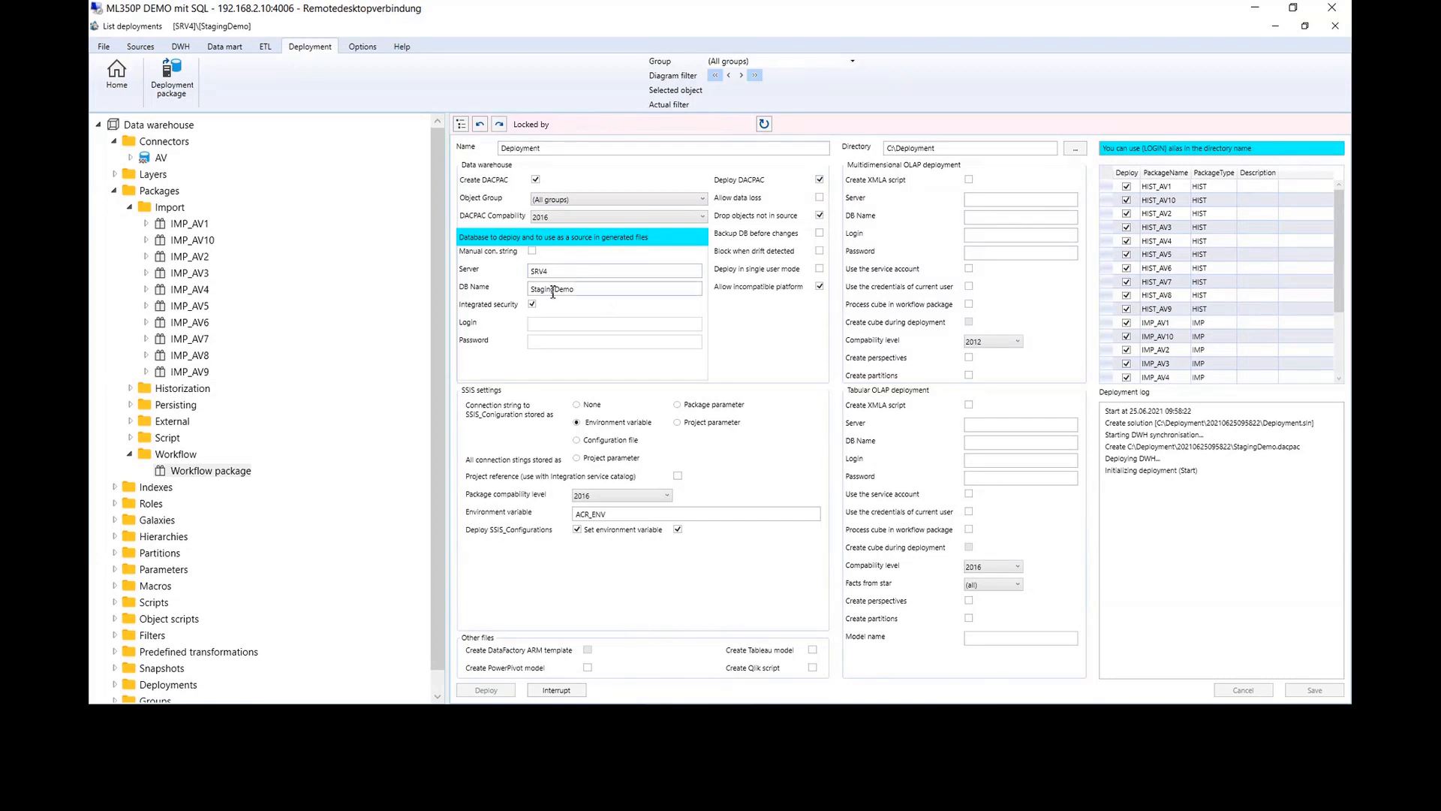
double_click(583, 289)
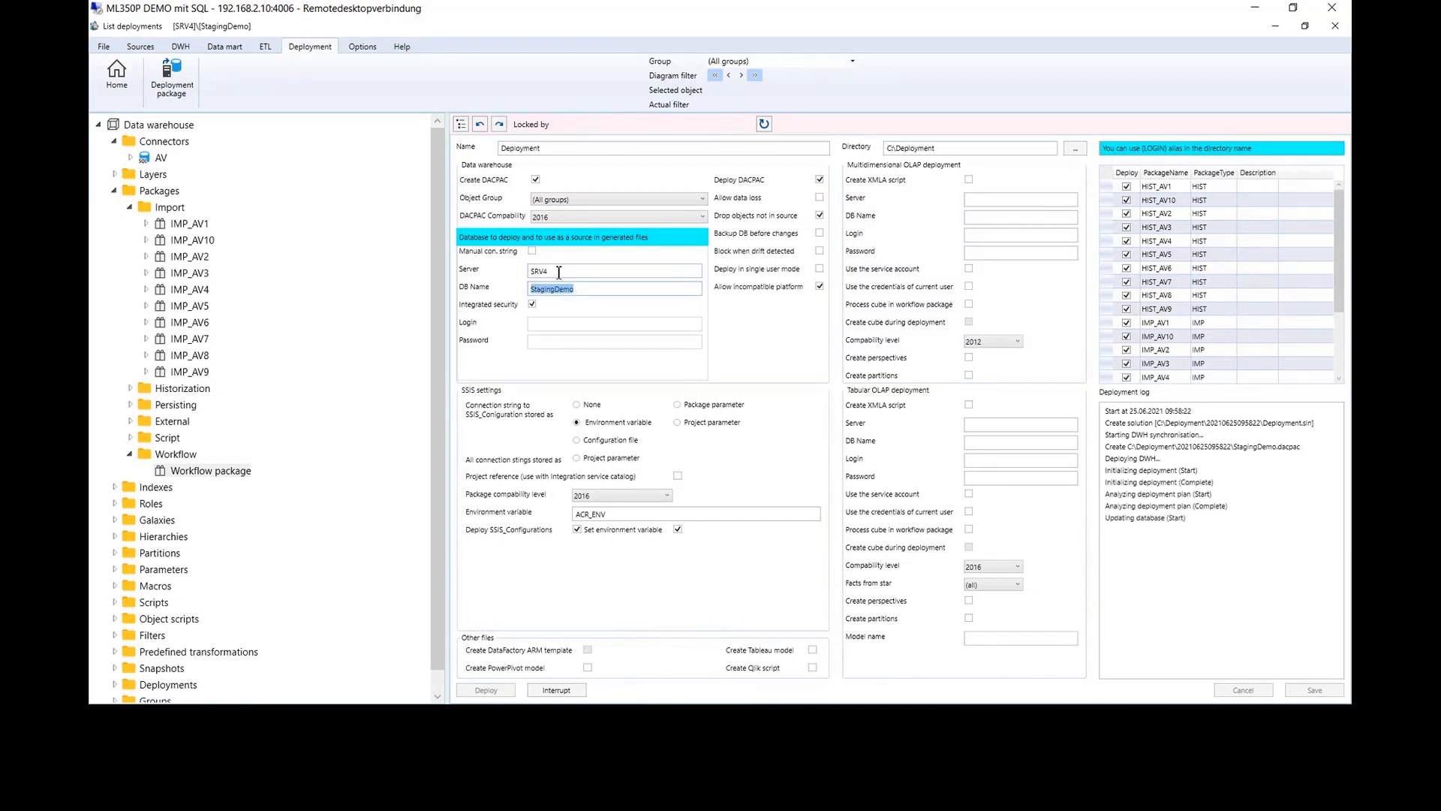
left_click(1216, 493)
left_click(1207, 540)
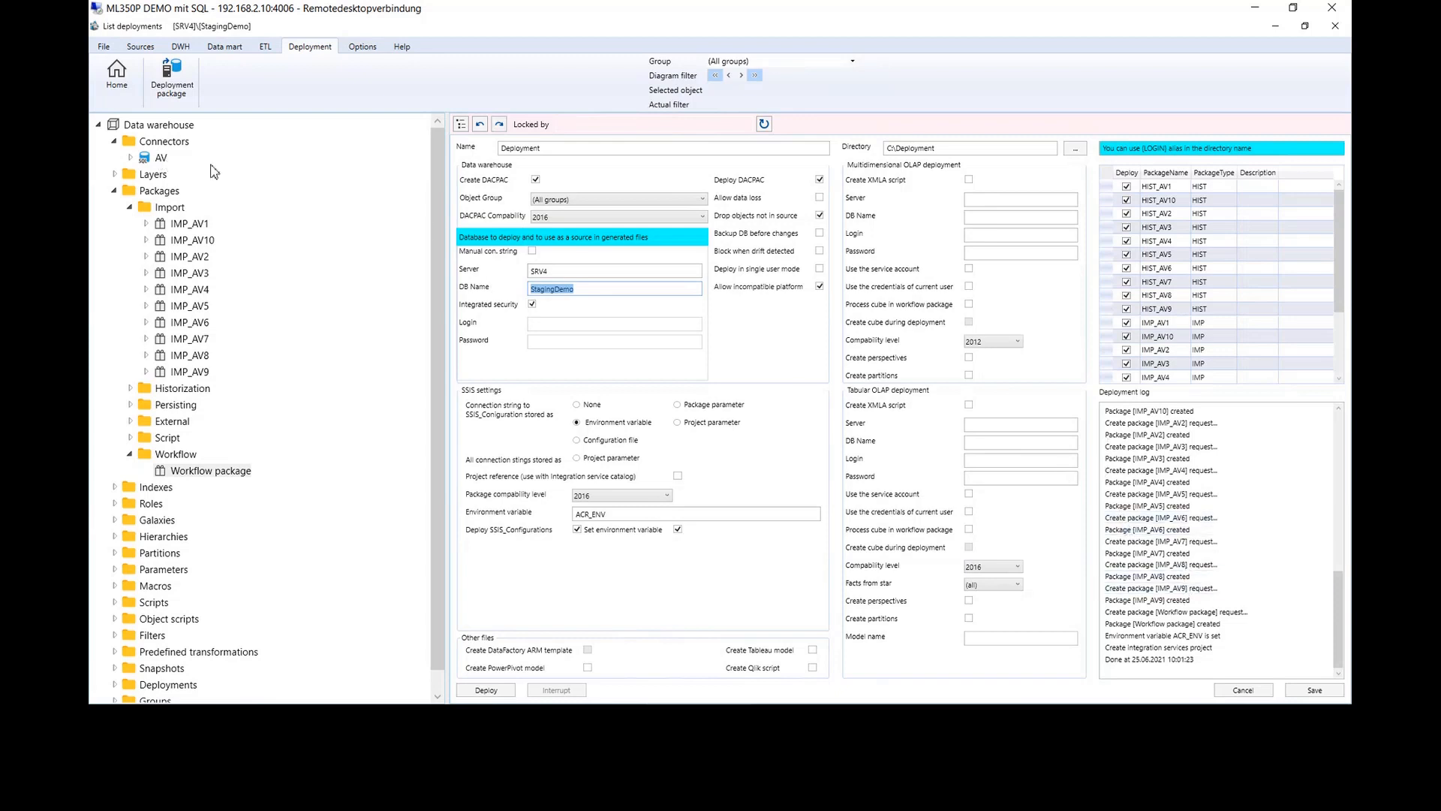
right_click(162, 159)
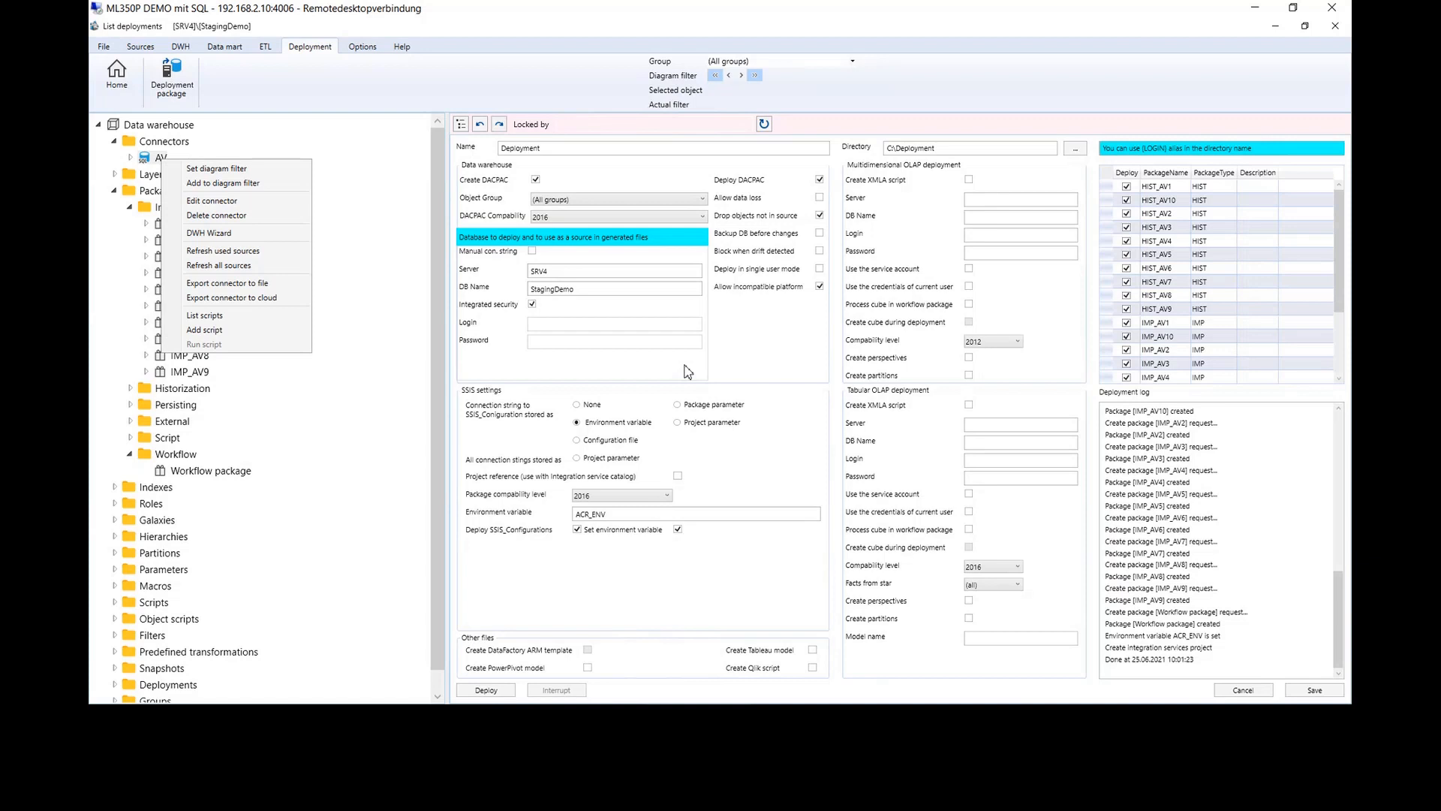
left_click(118, 84)
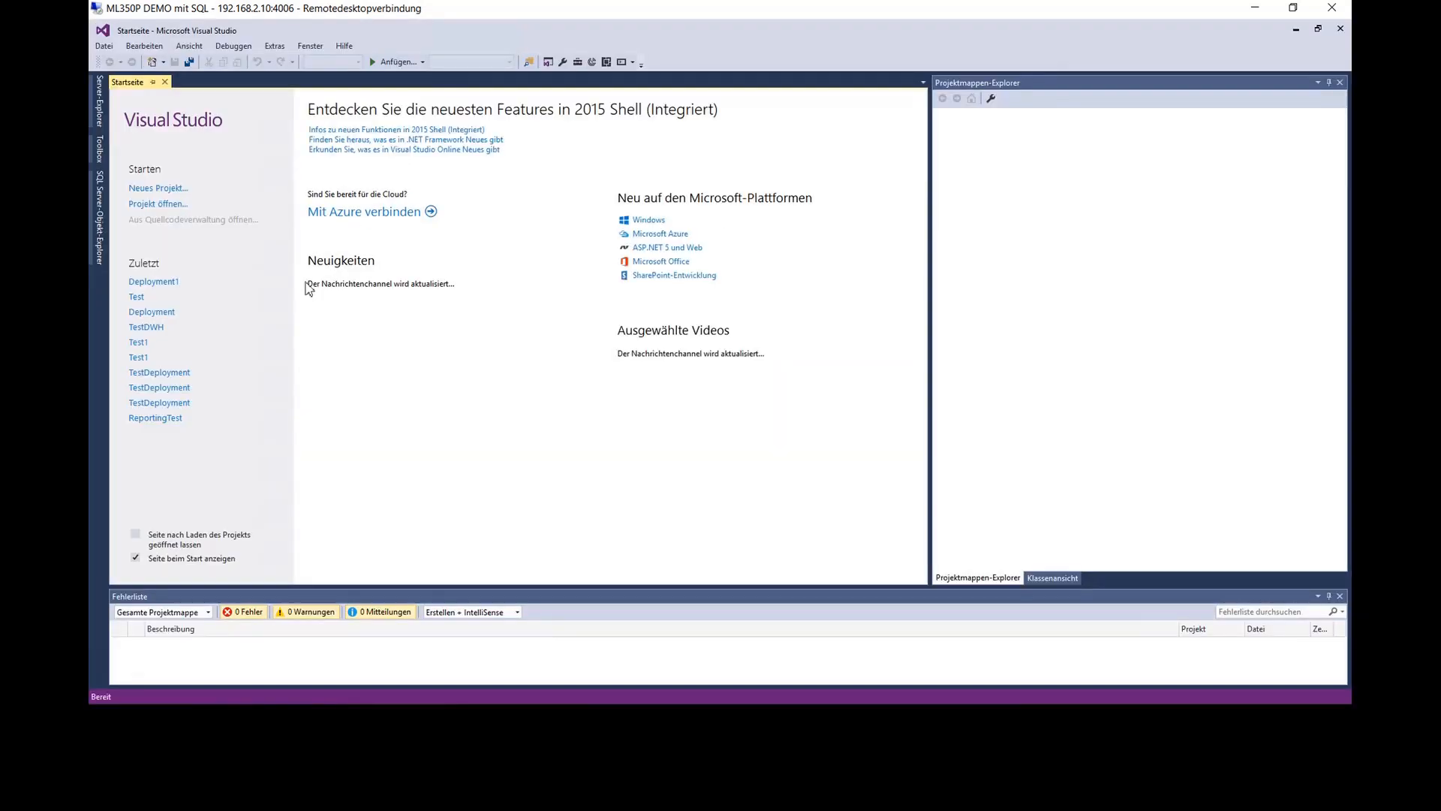
left_click(104, 48)
mouse_move(161, 83)
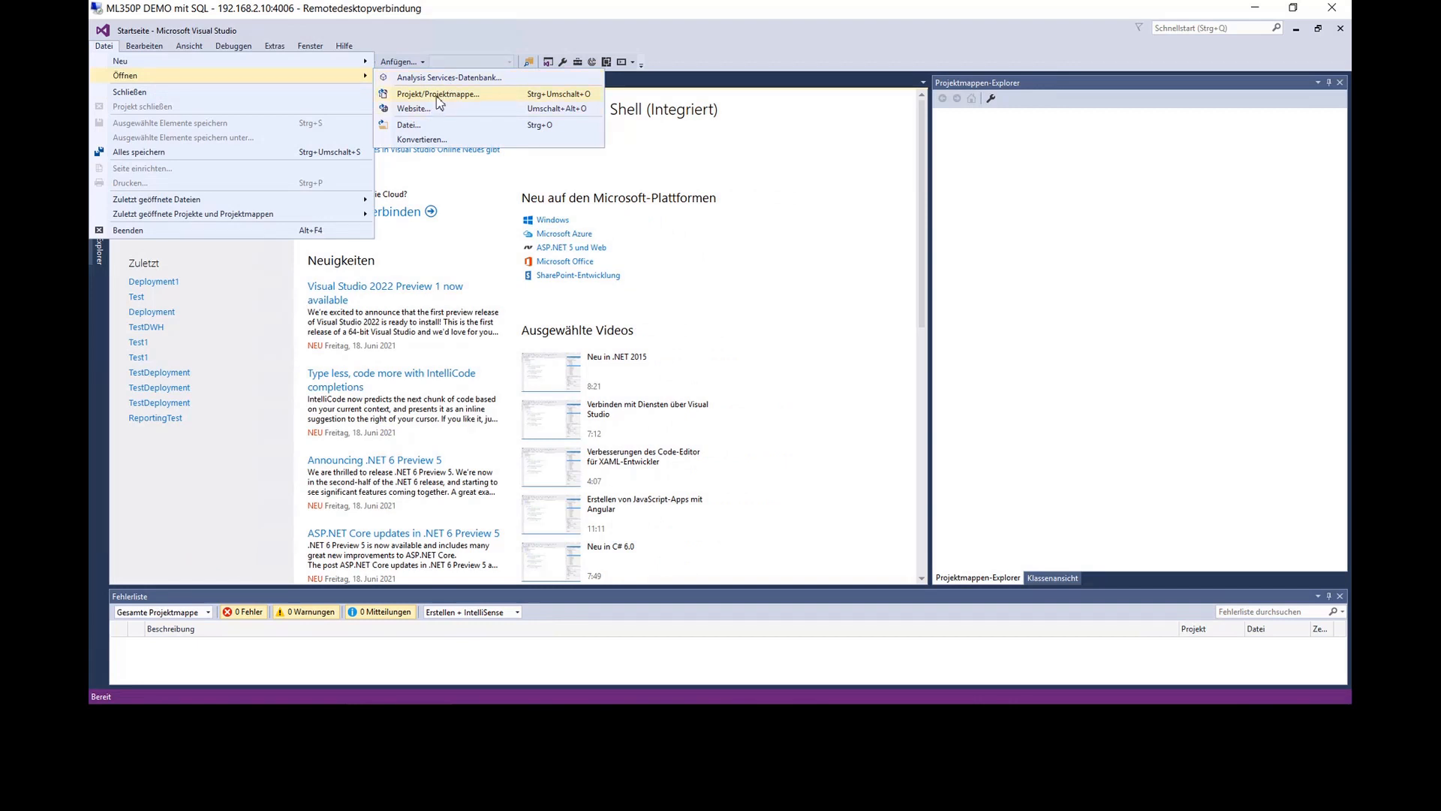
left_click(437, 95)
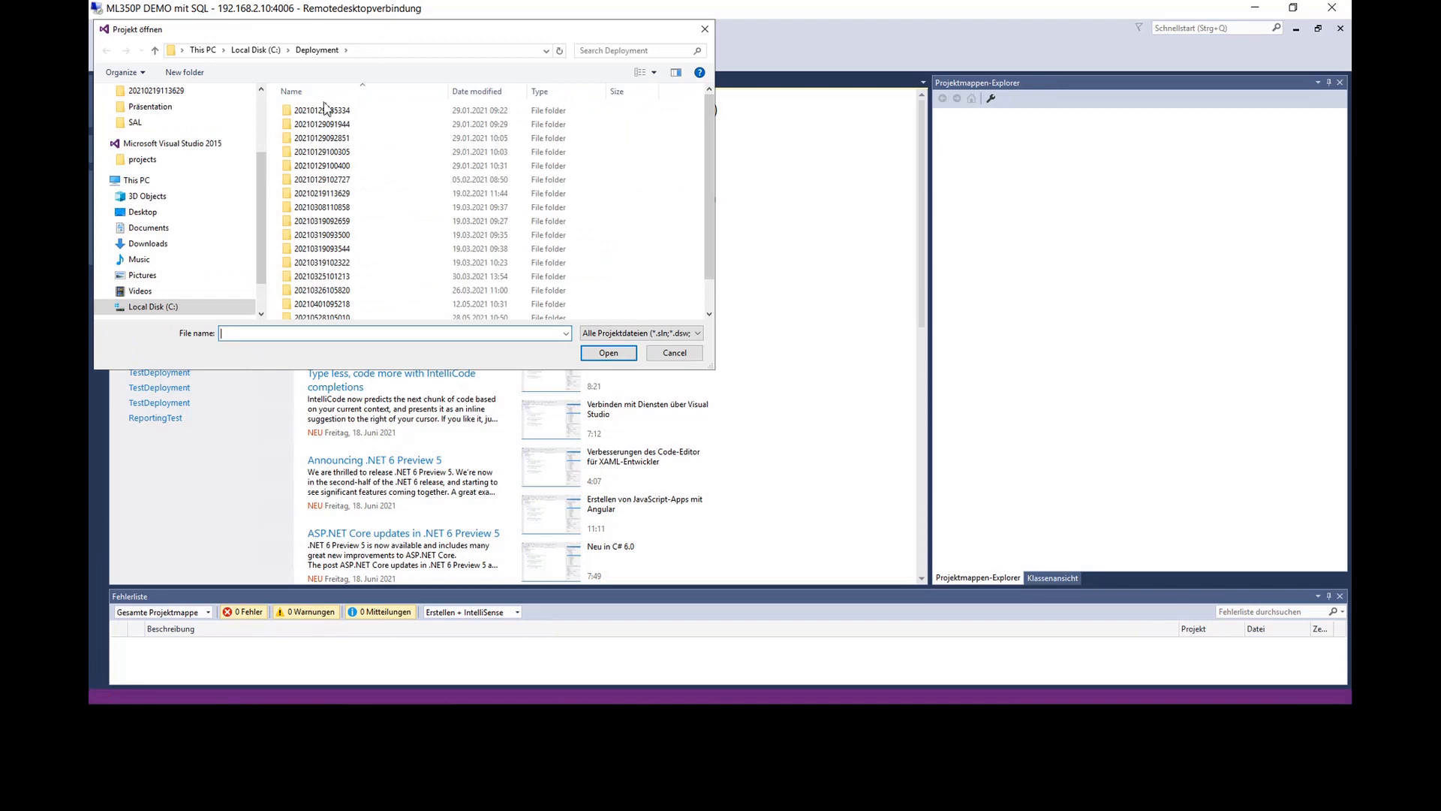
double_click(325, 110)
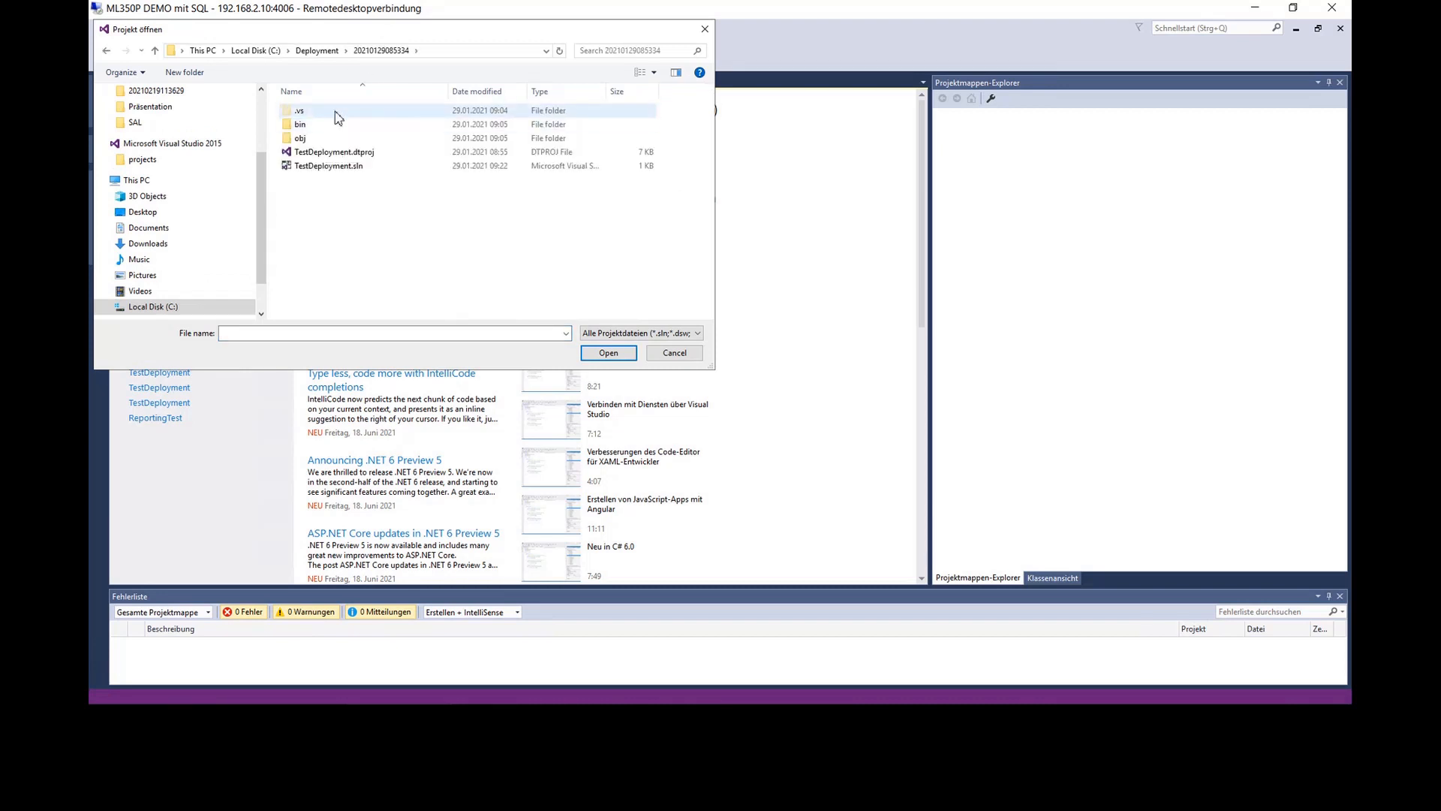
left_click(327, 53)
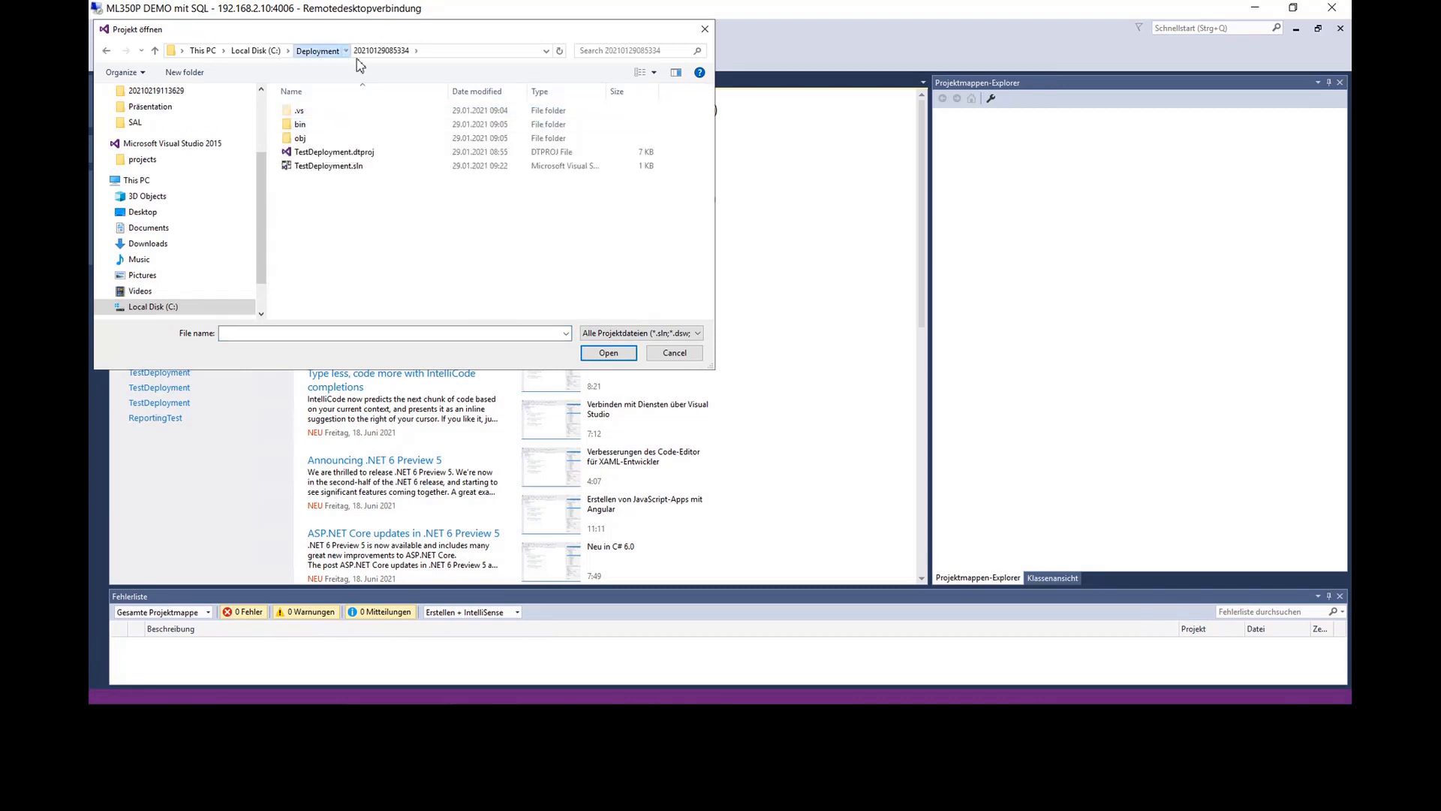
left_click(489, 91)
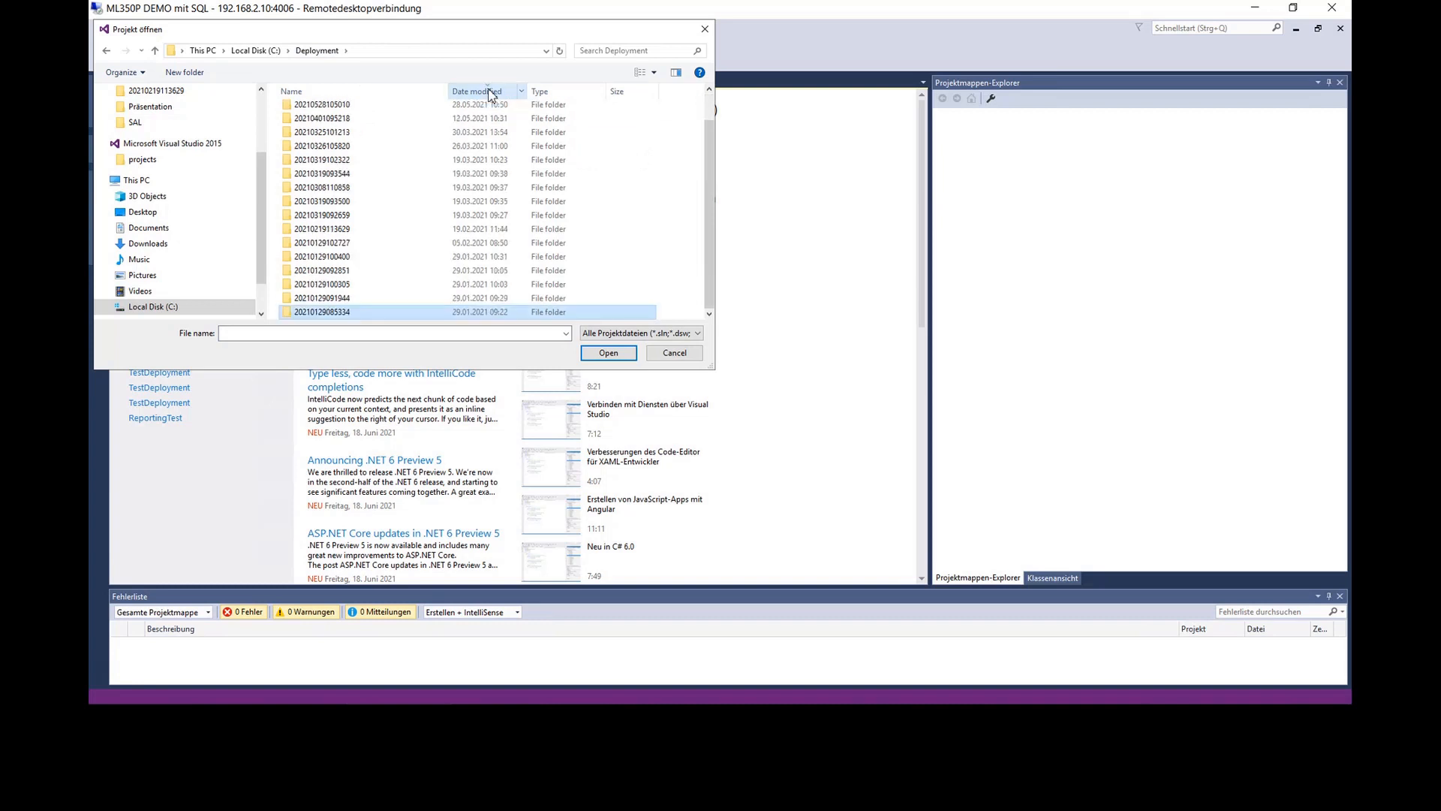
scroll(496, 120, "up", 3)
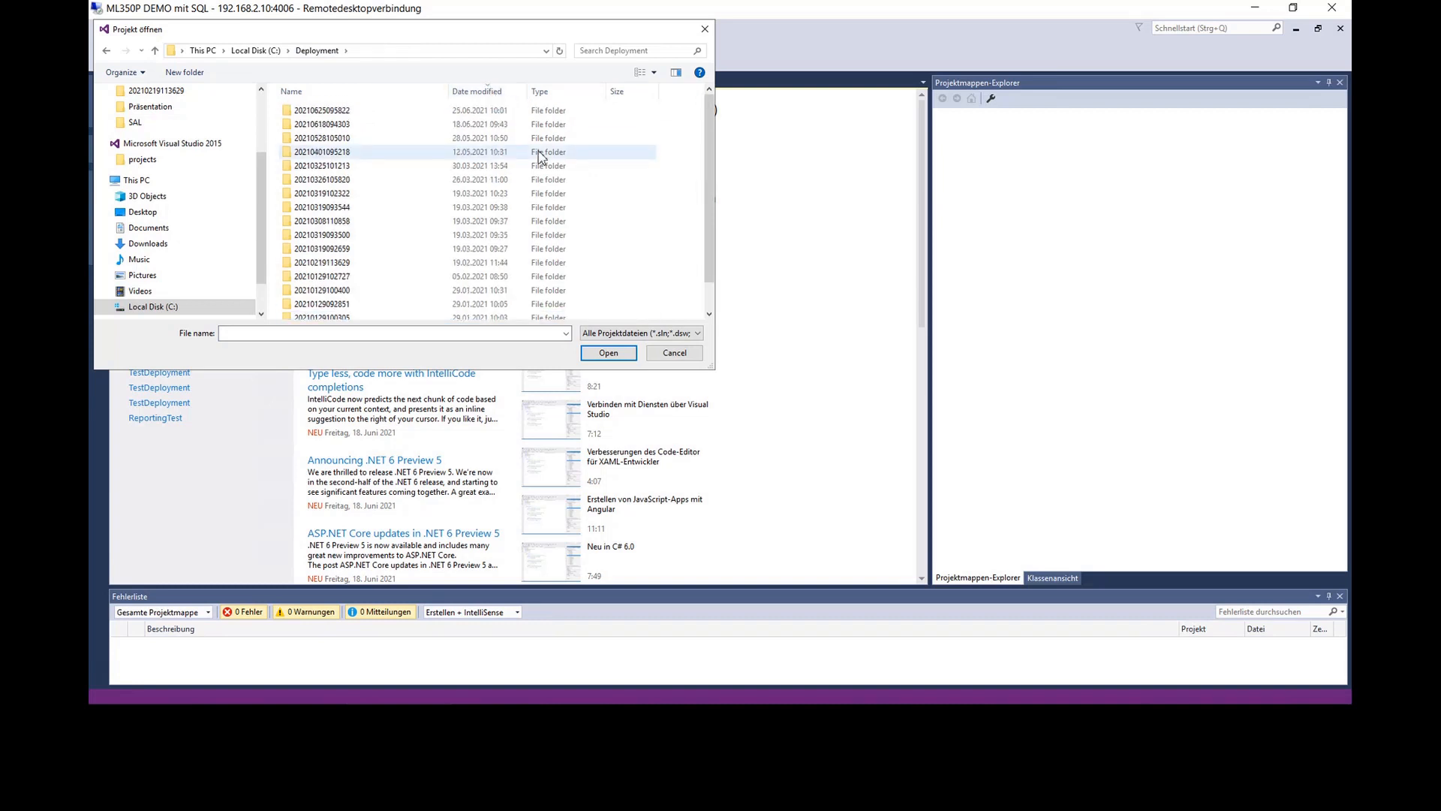
double_click(488, 110)
left_click(348, 112)
double_click(347, 112)
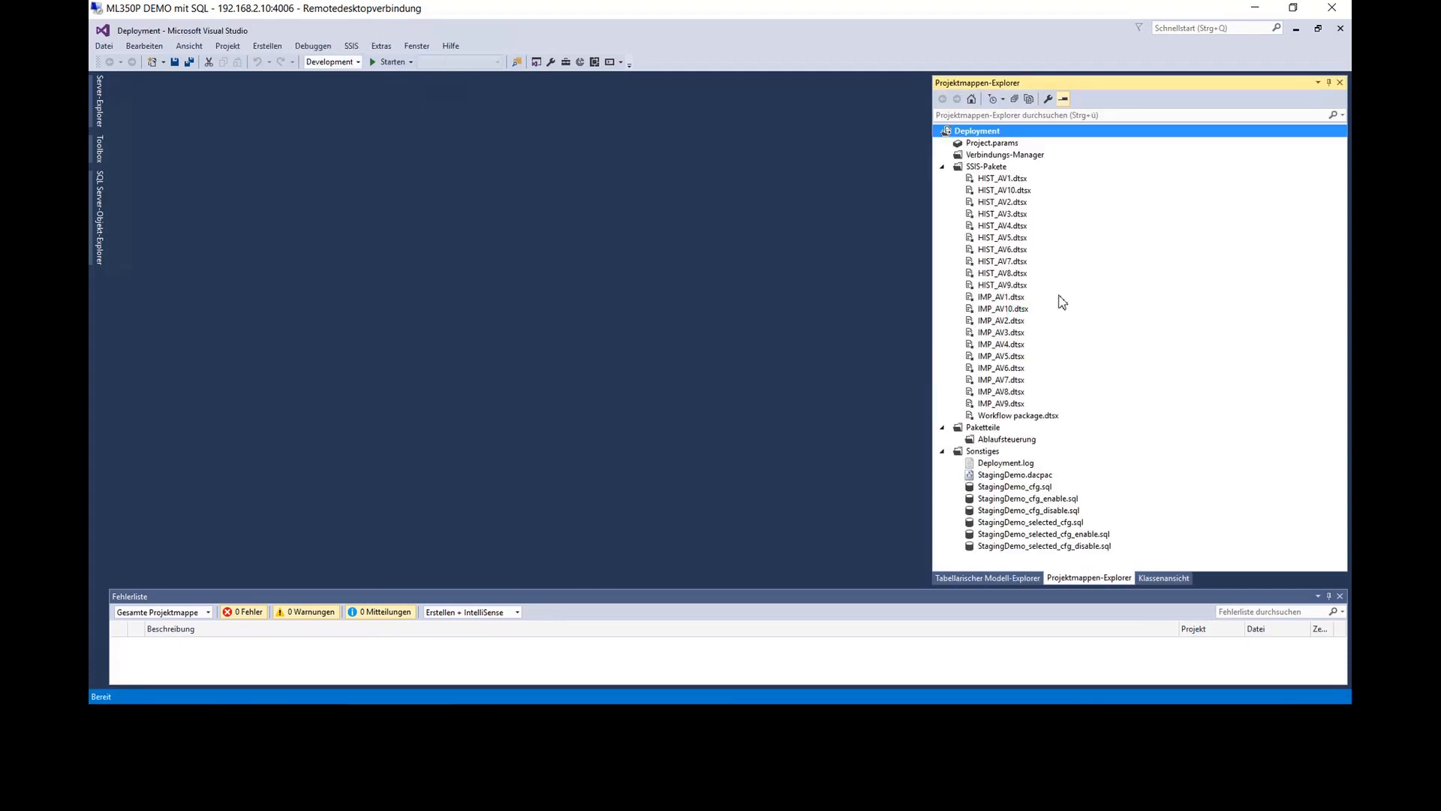
- Open Workflow package.dtsx and examine the import and historization tasks from AV1 to AV10 in its ETL container
left_click(1038, 418)
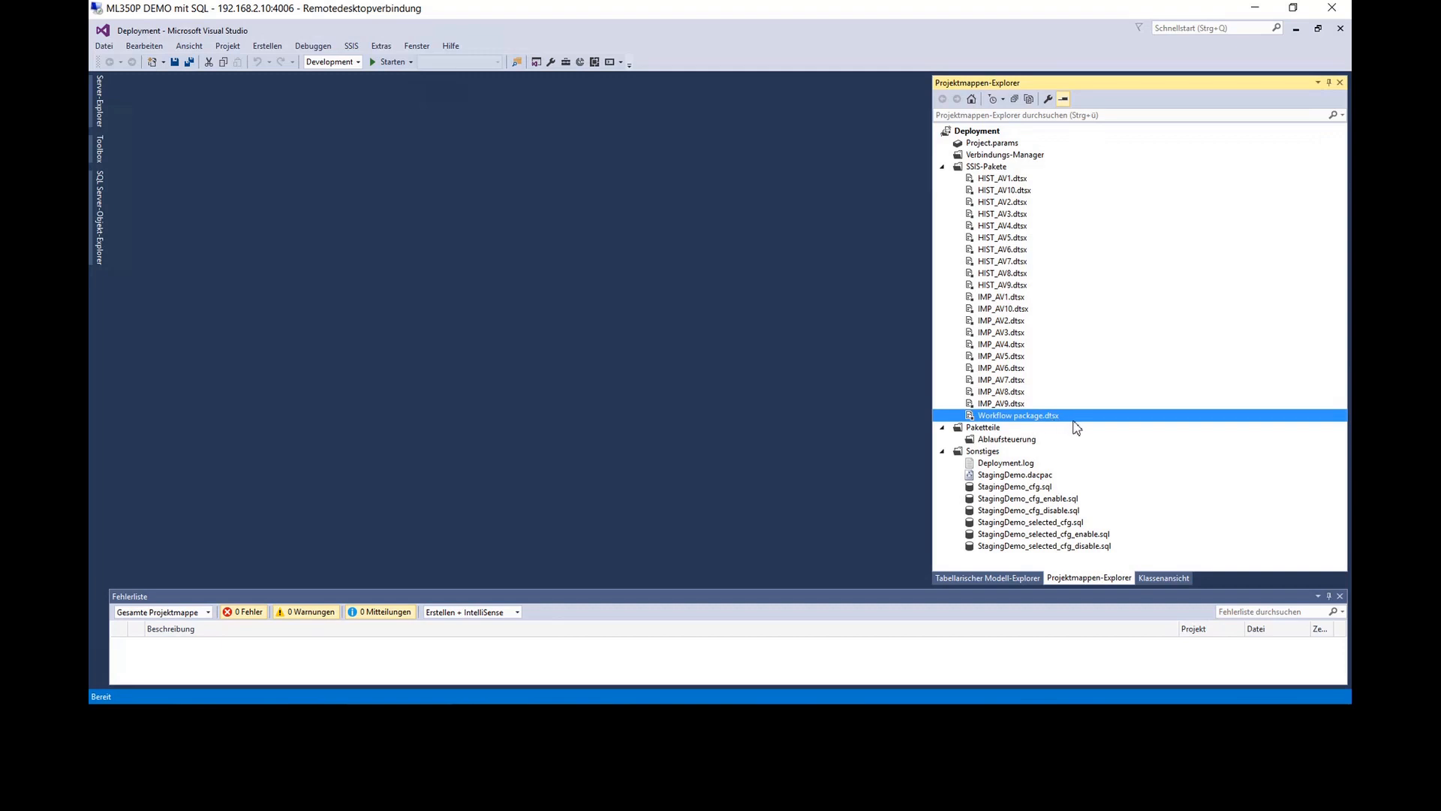
double_click(1074, 421)
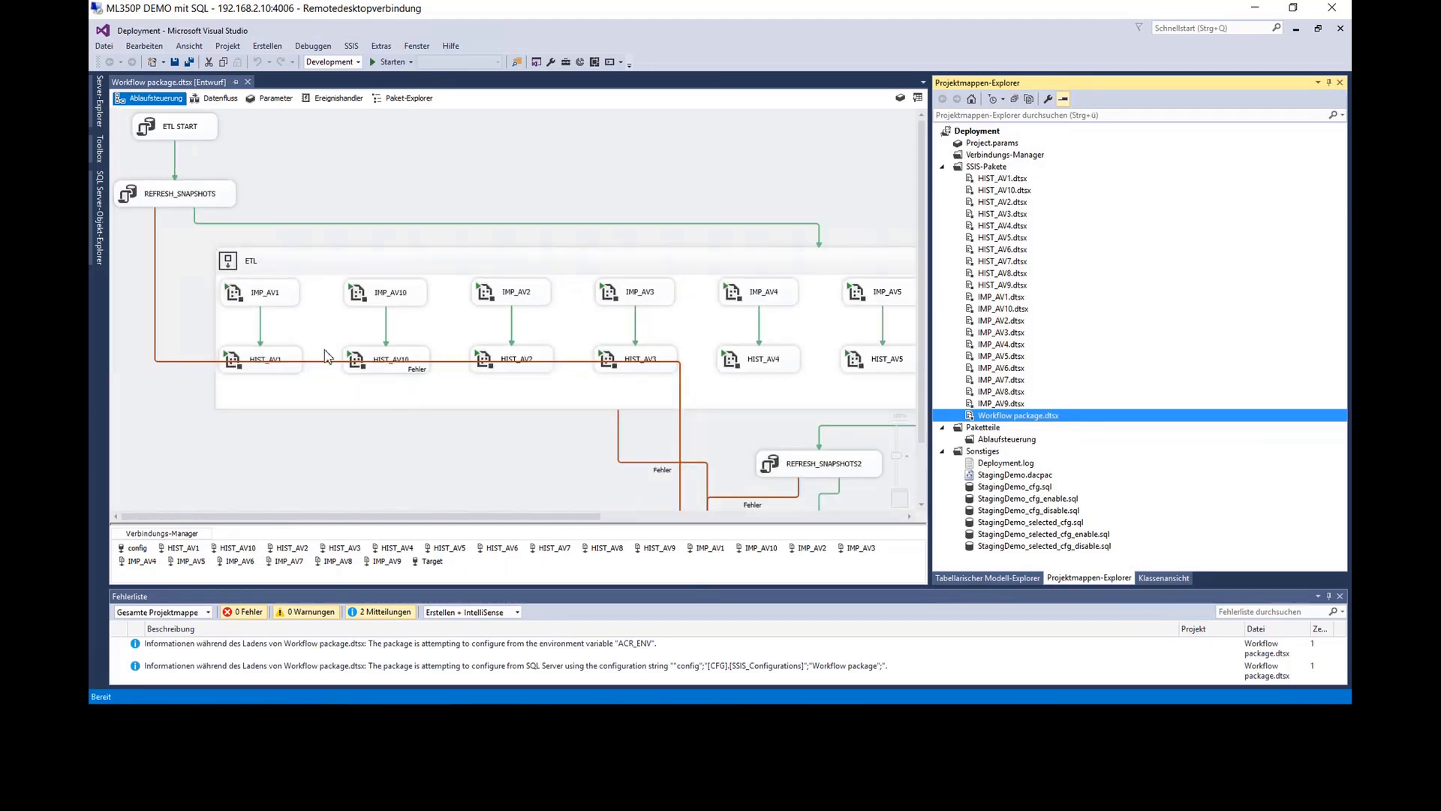
scroll(235, 295, "up", 1, "ctrl")
left_click(237, 294)
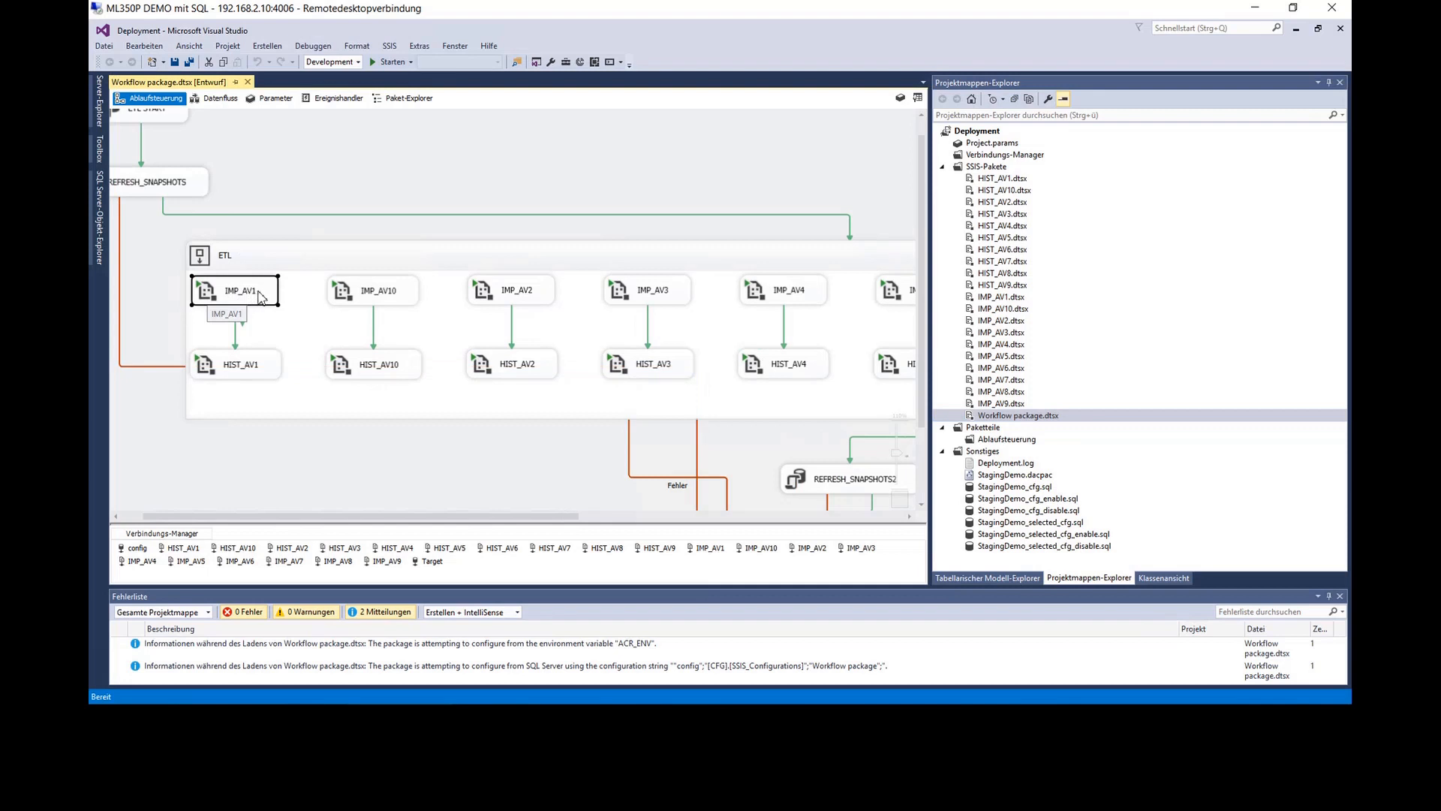
left_click(262, 373)
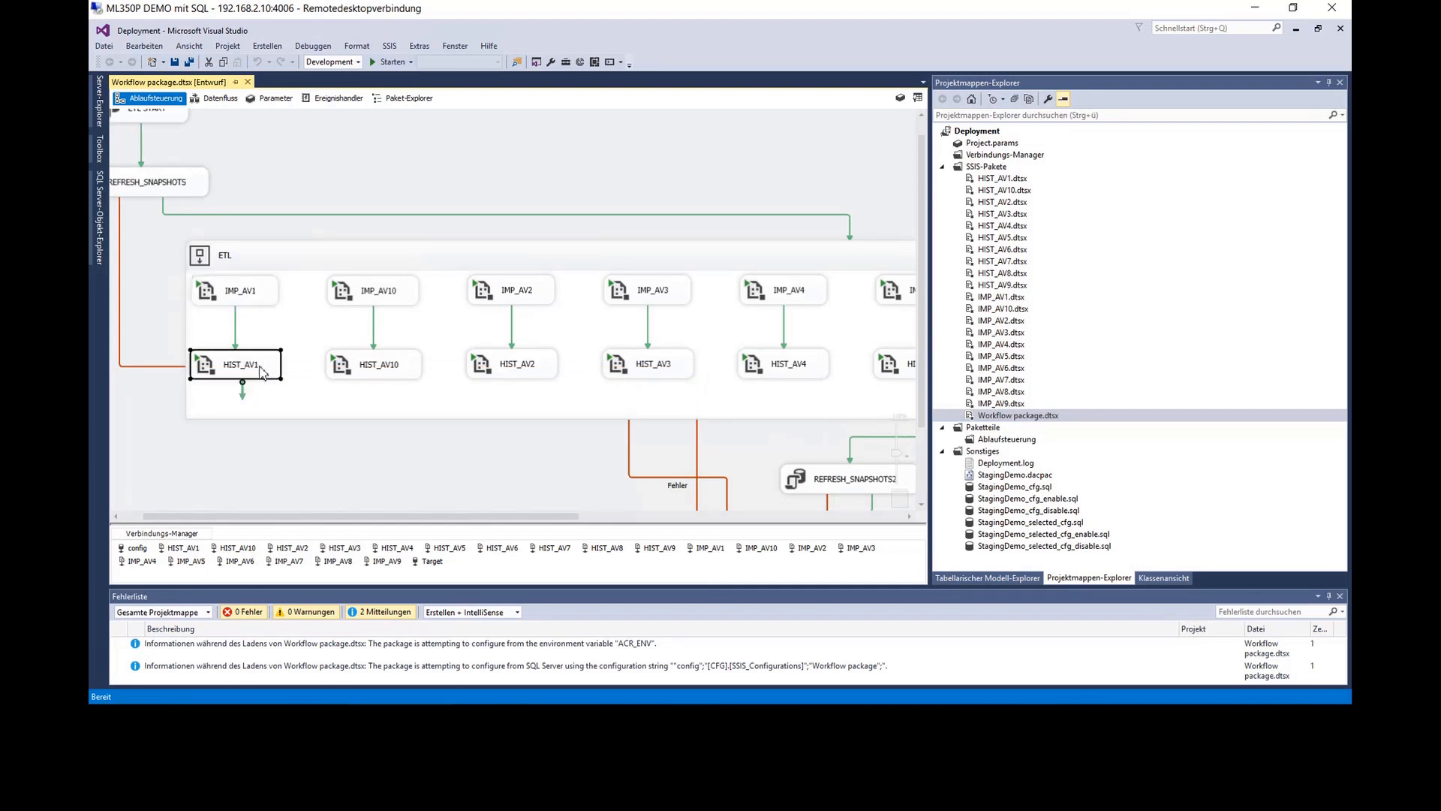
left_click(398, 299)
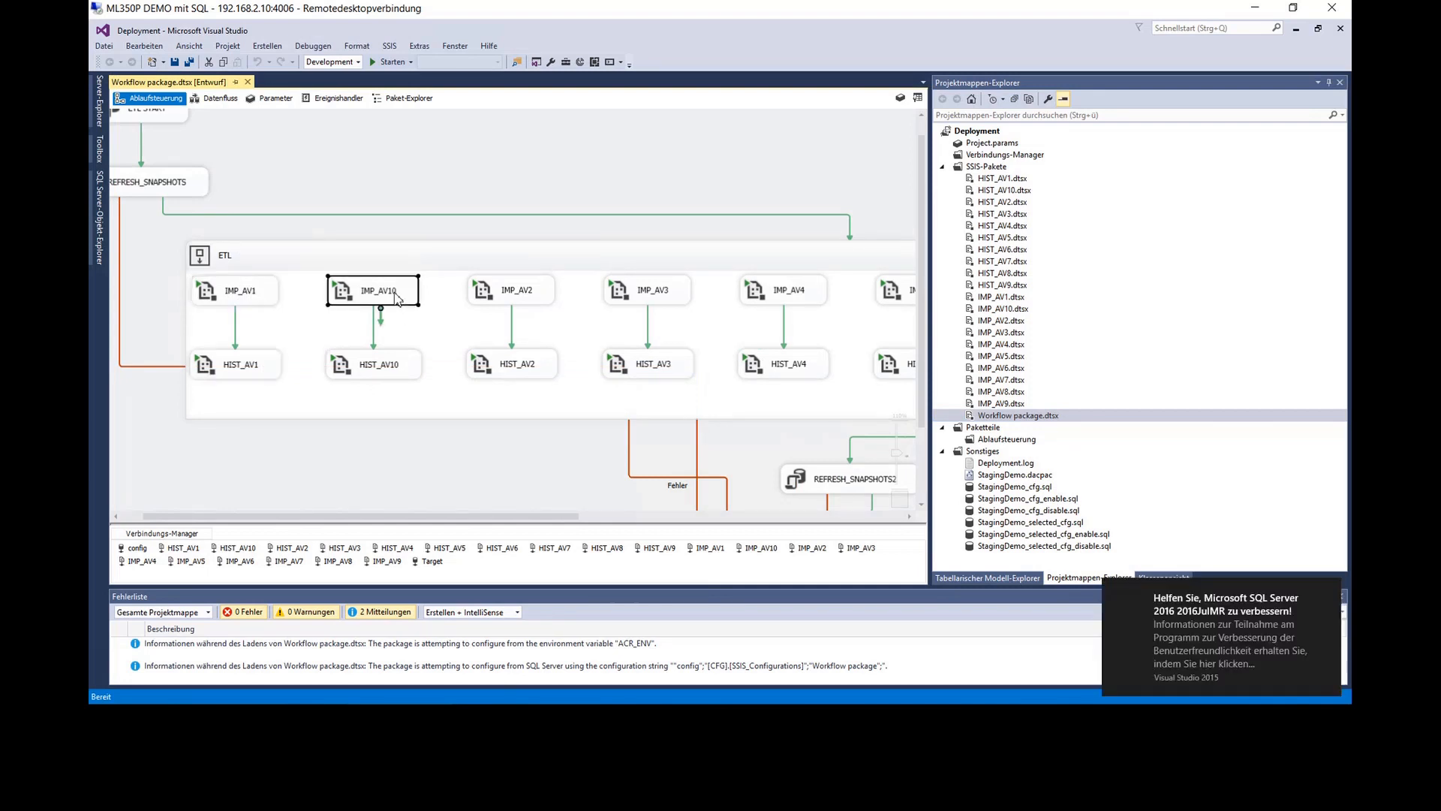
left_click(396, 359)
left_click(512, 301)
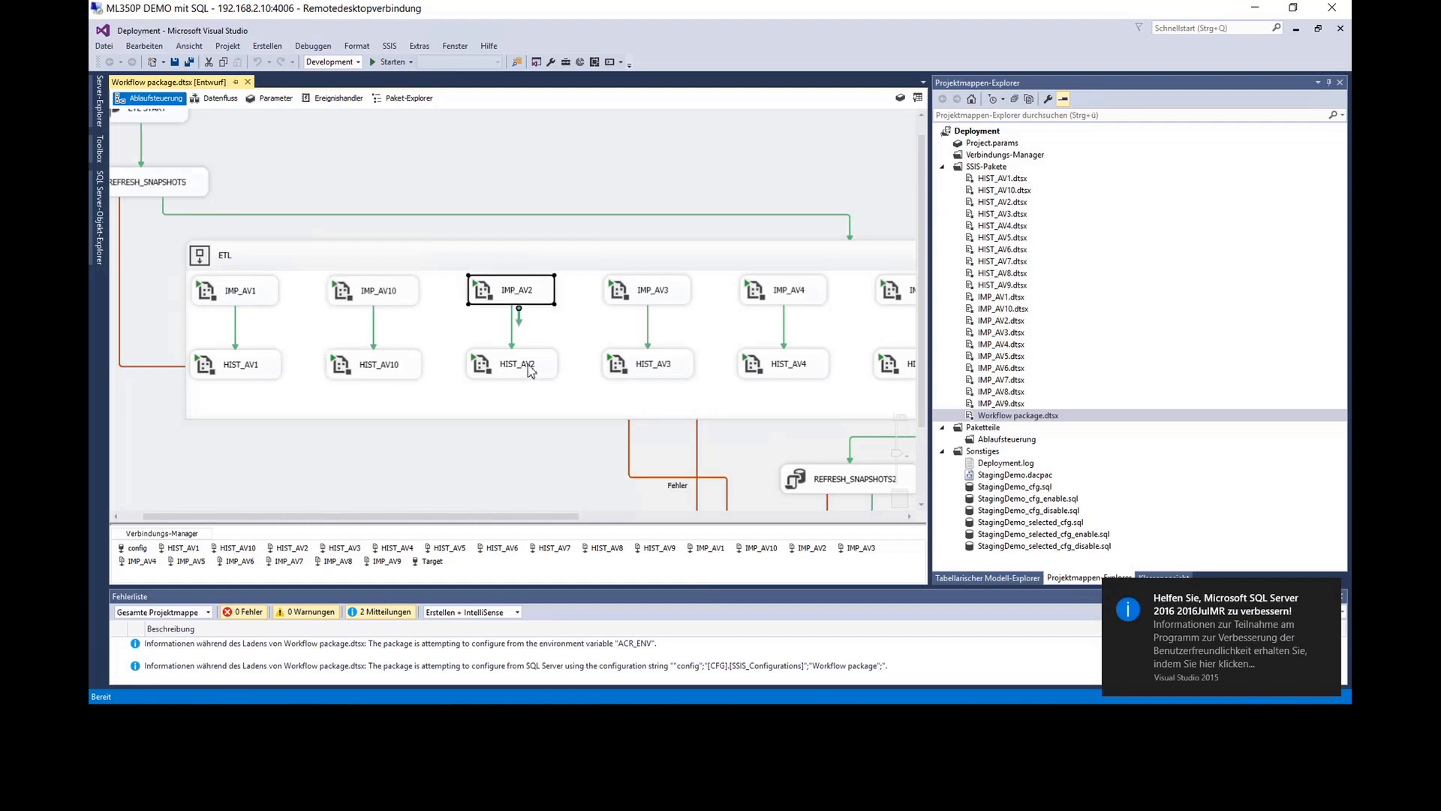
left_click(529, 368)
left_click_drag(451, 523, 397, 532)
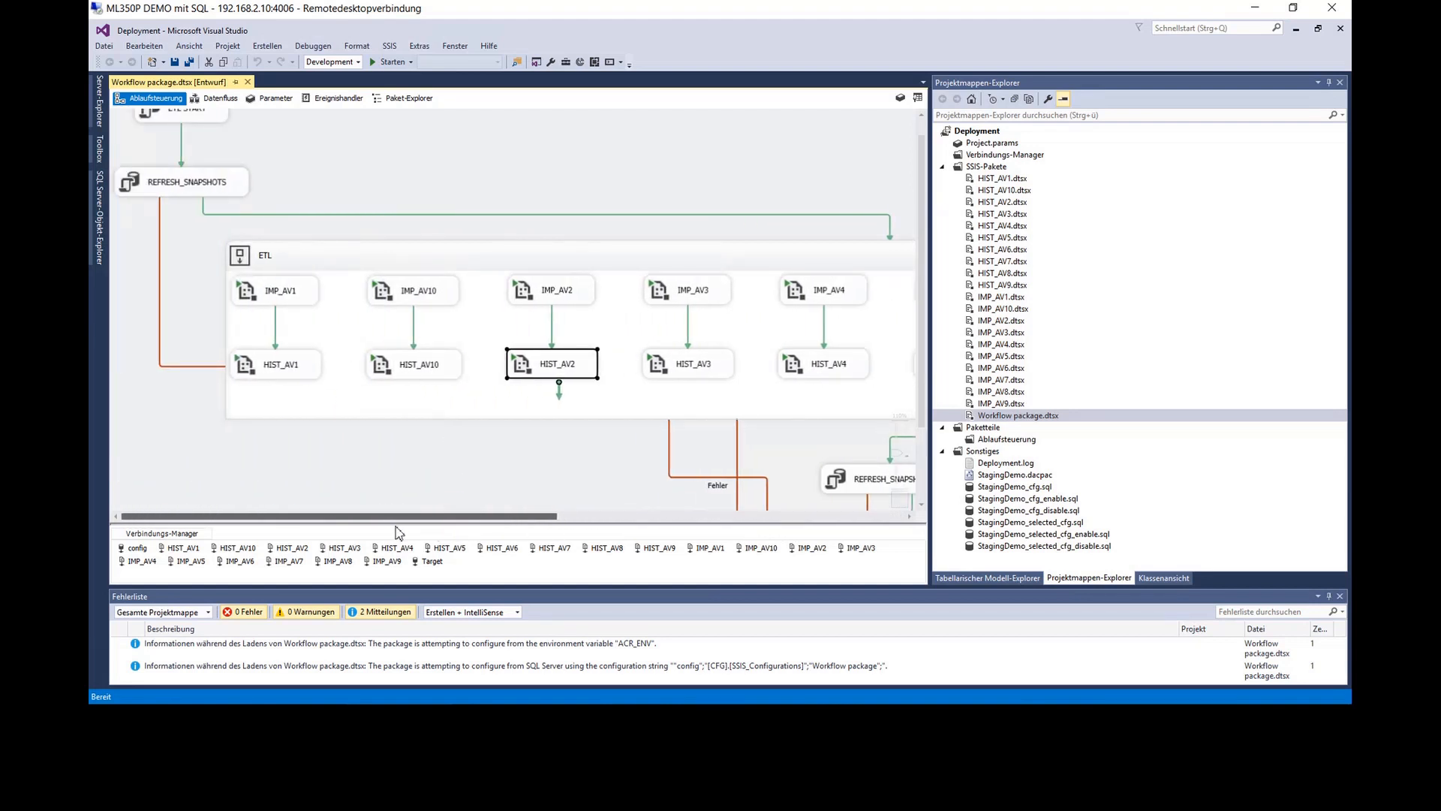
left_click_drag(402, 532, 814, 516)
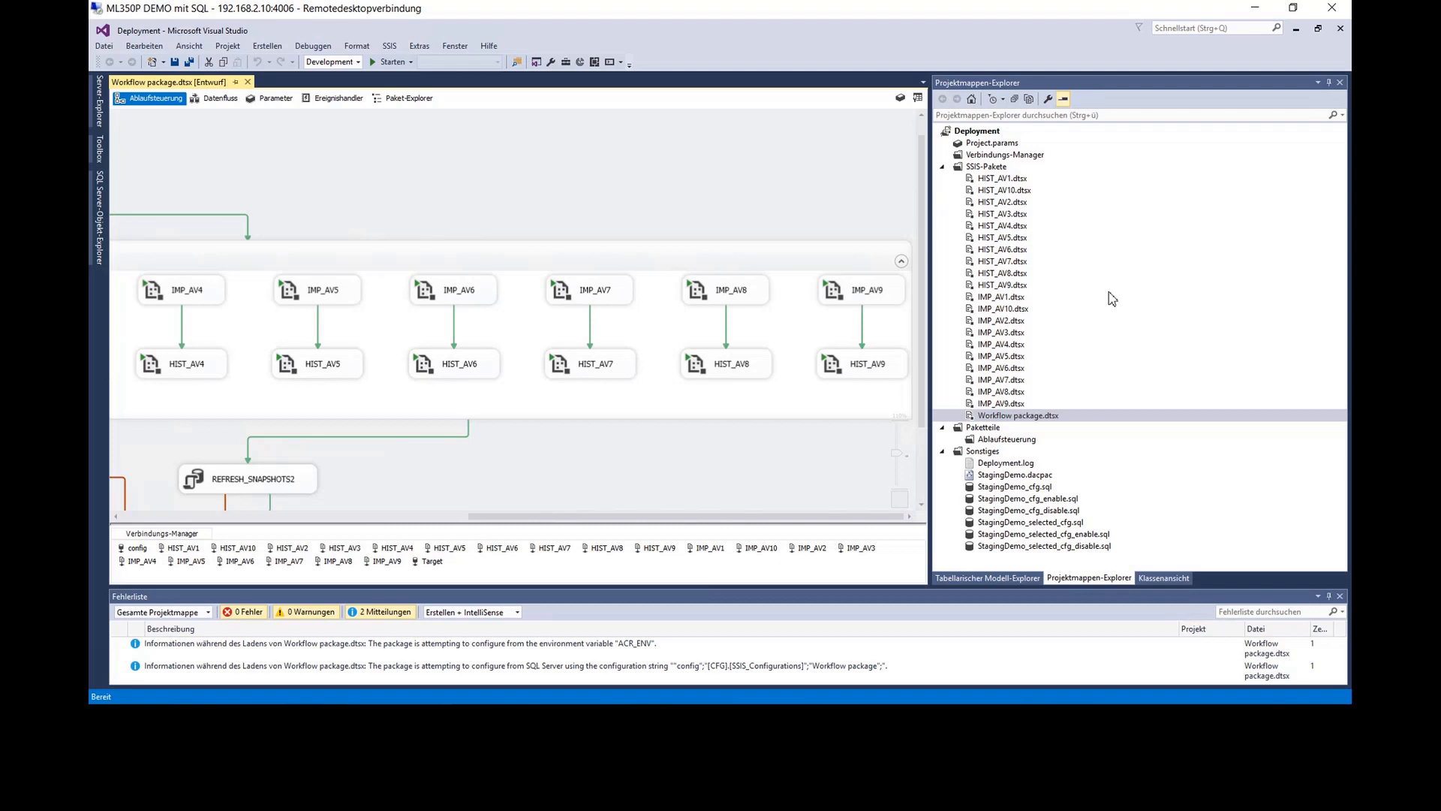
- Open IMP_AV1.dtsx and inspect the start logging and truncate tasks in the AWBuildVersion container
left_click(1014, 298)
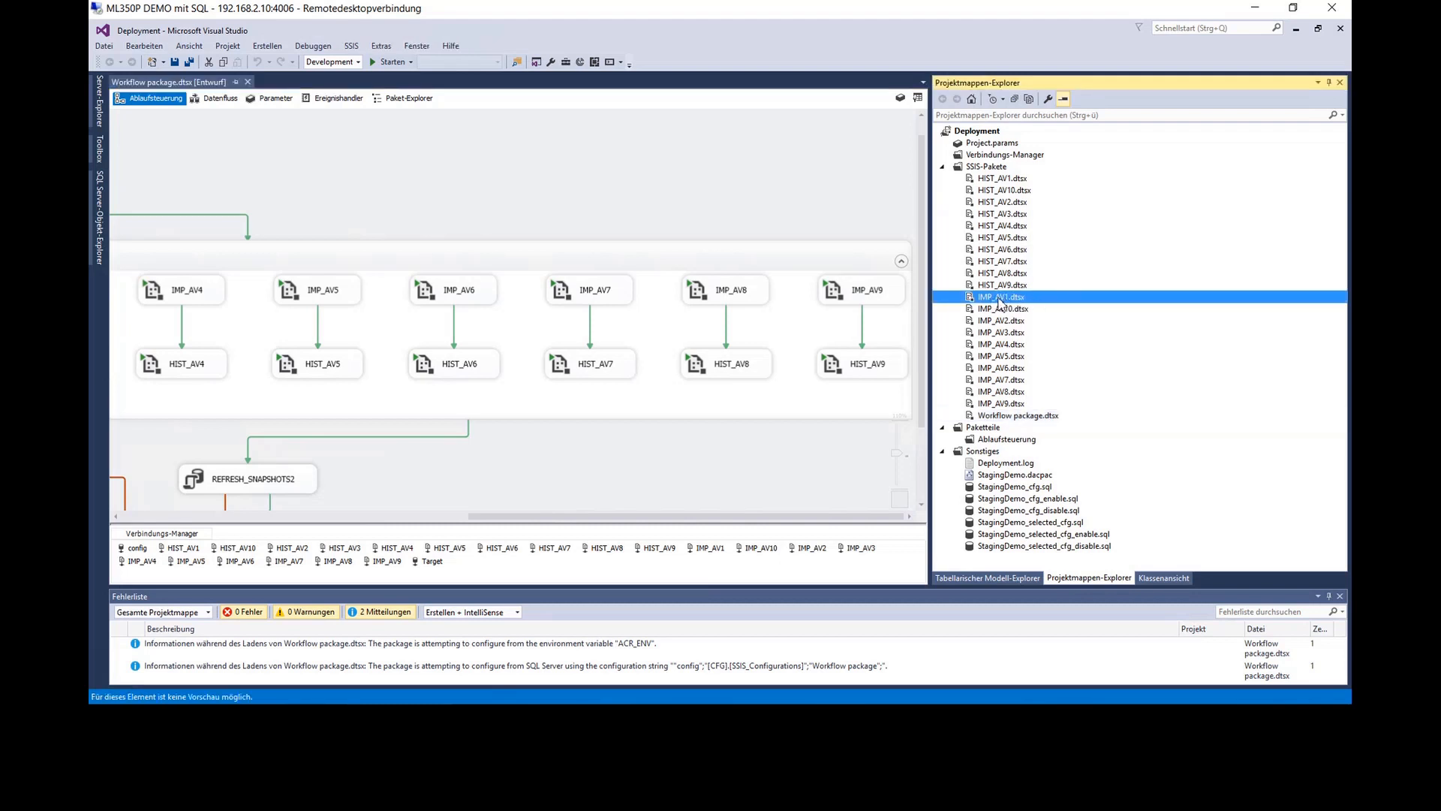
double_click(1033, 299)
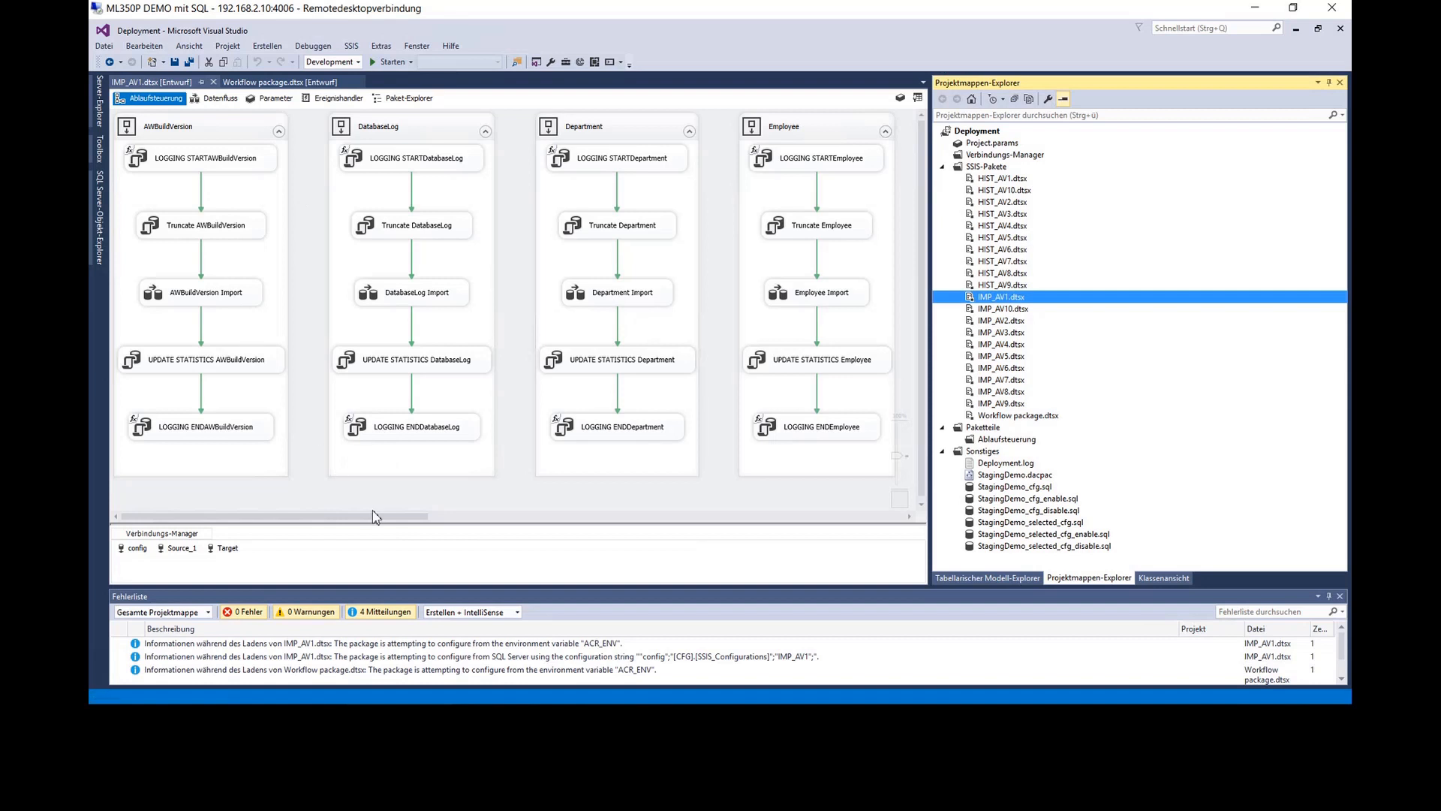
left_click_drag(394, 516, 273, 520)
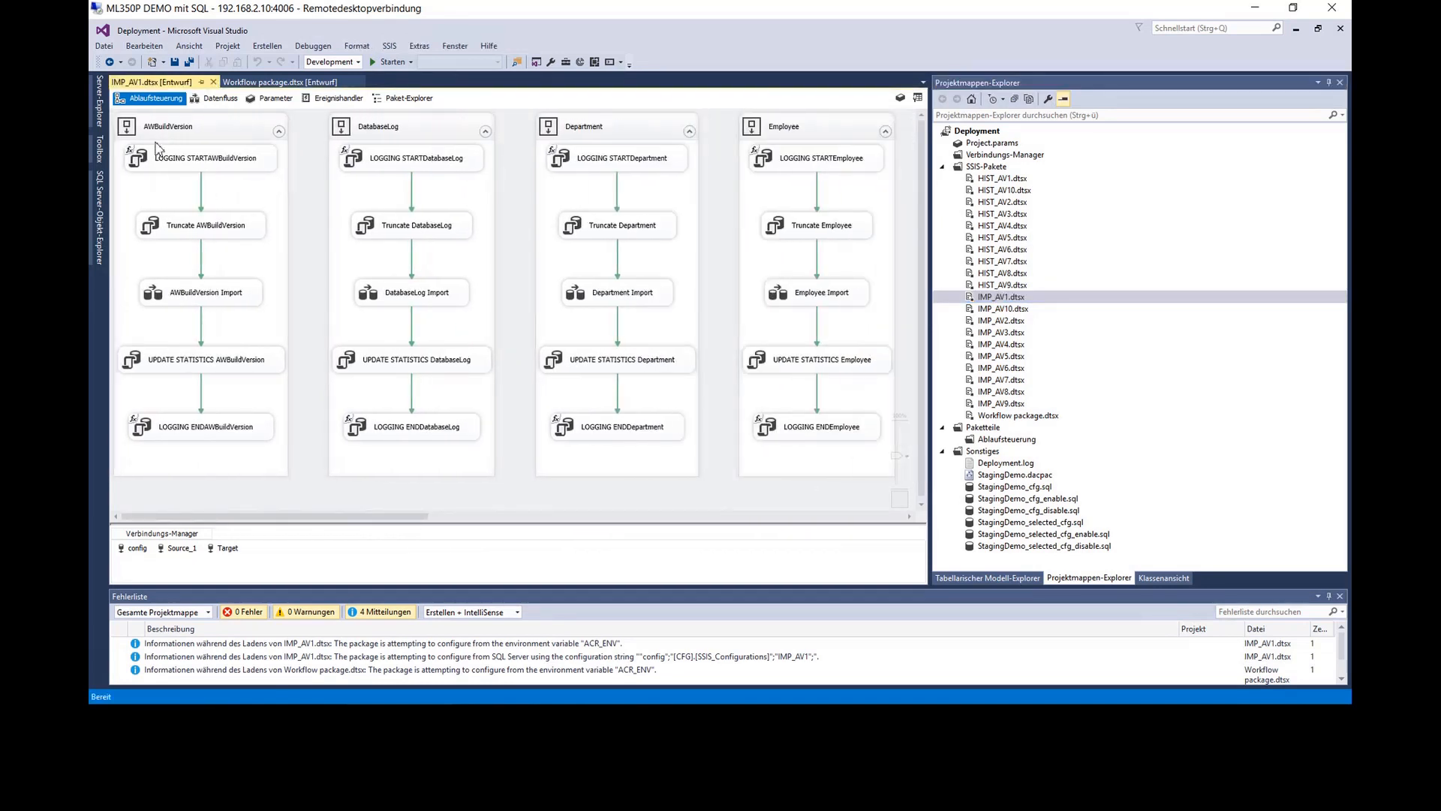
left_click(184, 134)
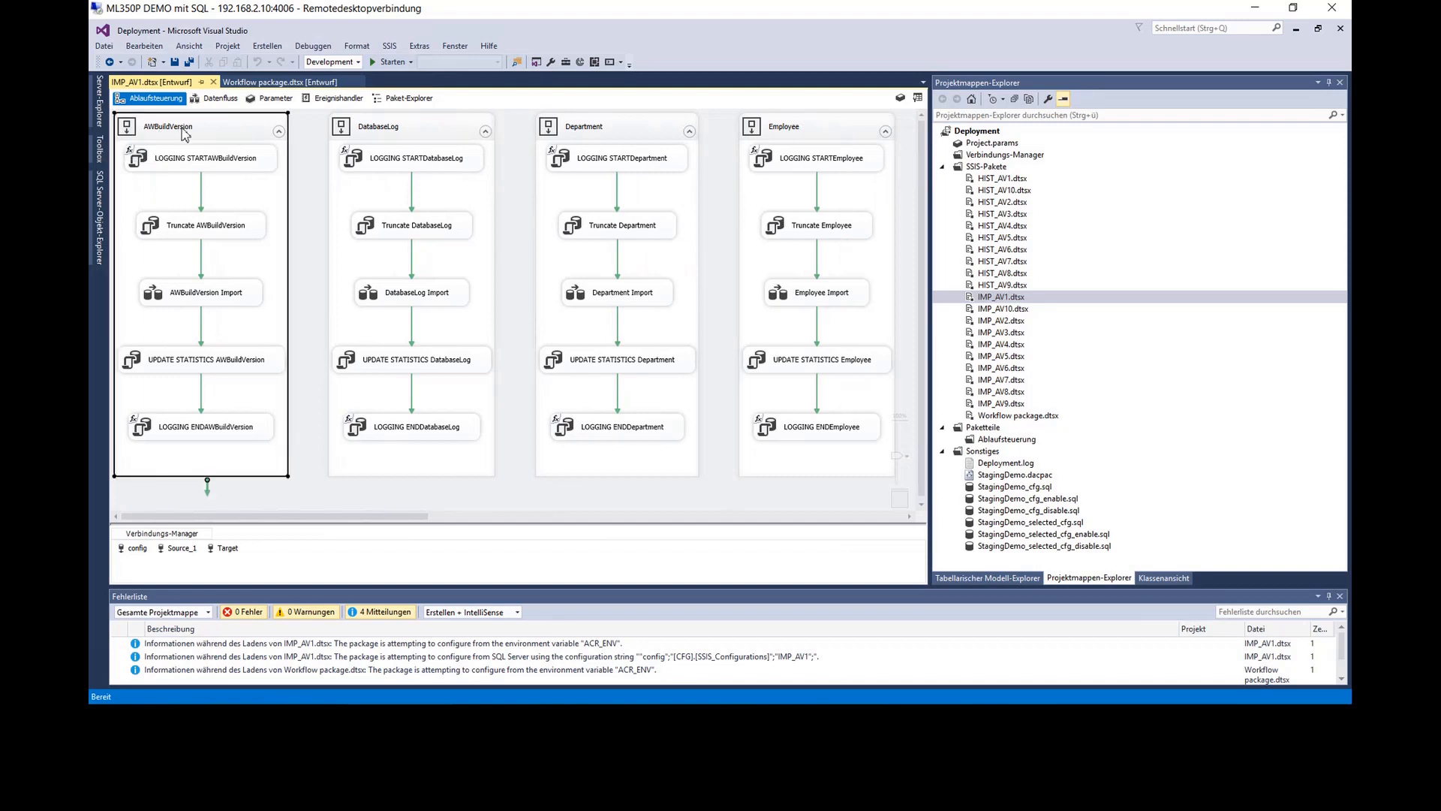
left_click(245, 163)
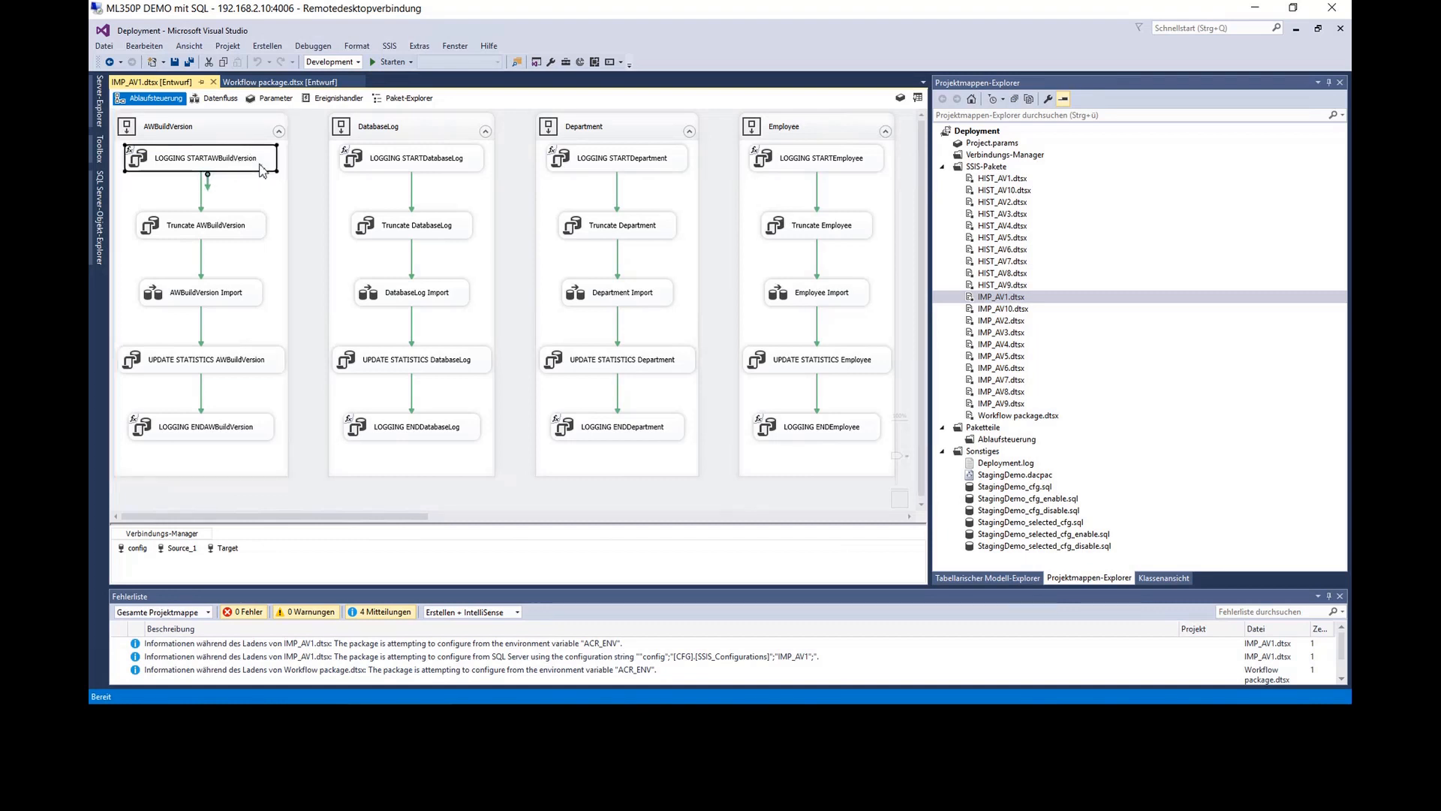
left_click(239, 233)
- Open the AWBuildVersion Import data flow and inspect its row count, transformation, and fast and slow destinations
double_click(246, 294)
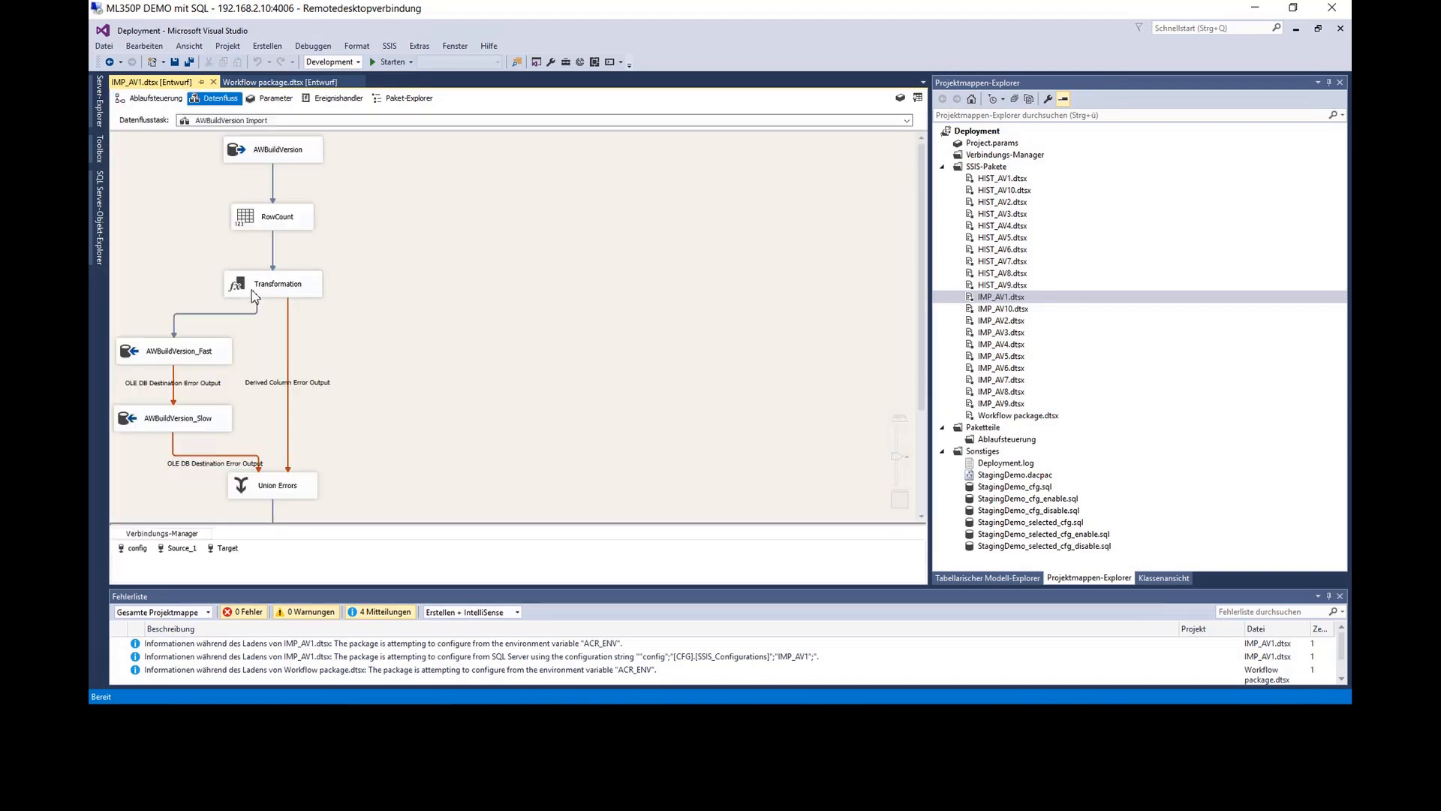
scroll(190, 174, "up", 2)
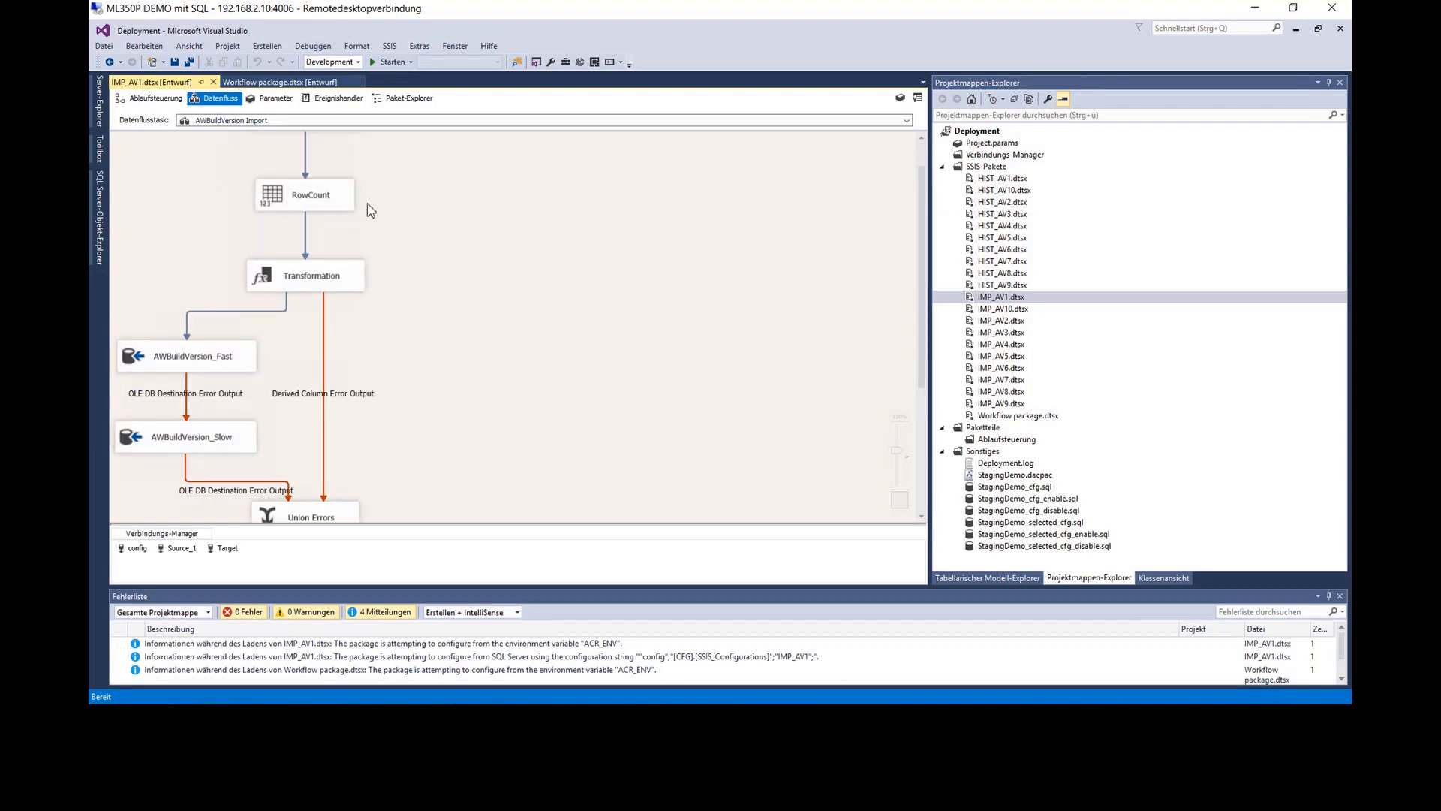
scroll(384, 209, "up", 2)
scroll(319, 214, "down", 1)
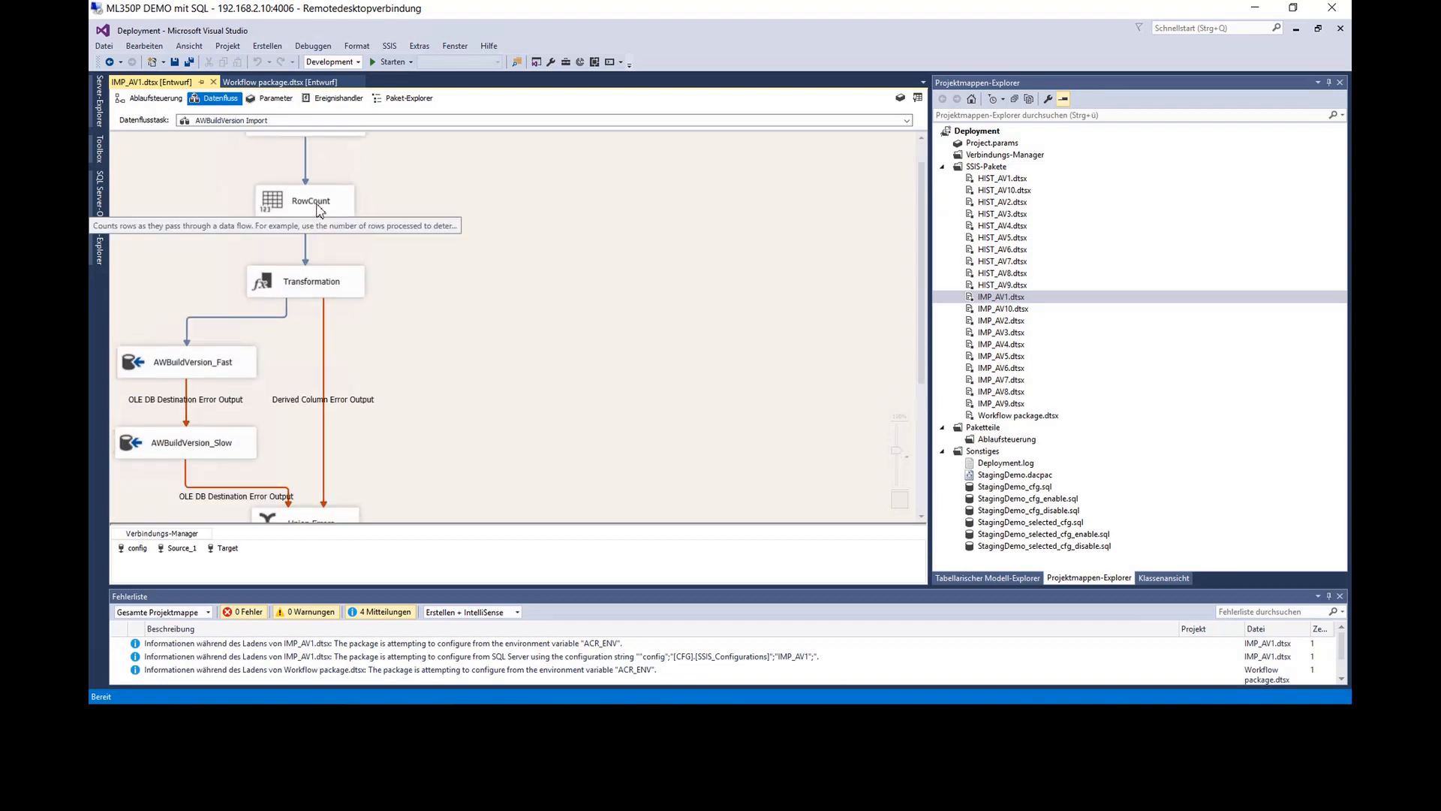
scroll(321, 214, "down", 1)
left_click(322, 181)
left_click(336, 253)
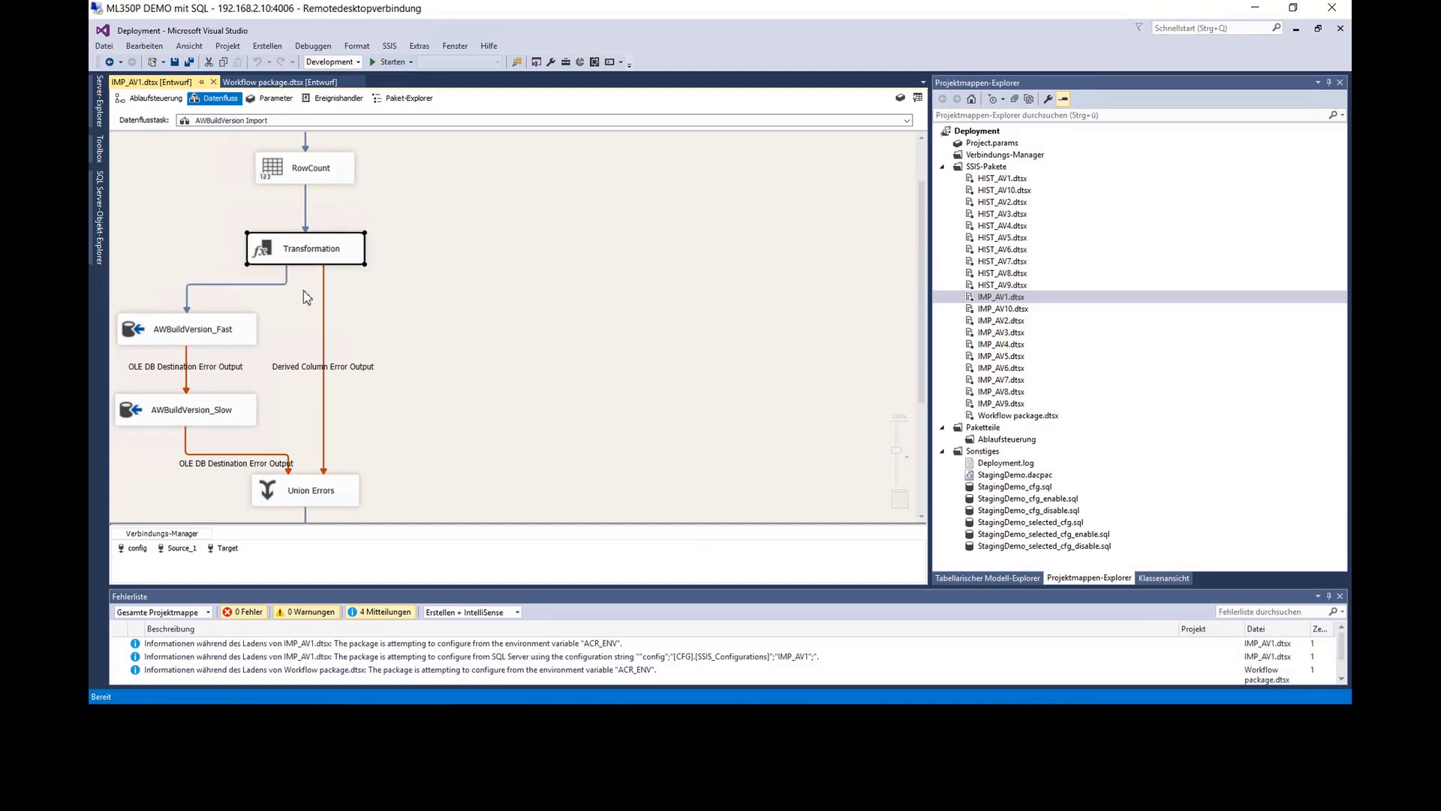
left_click(239, 334)
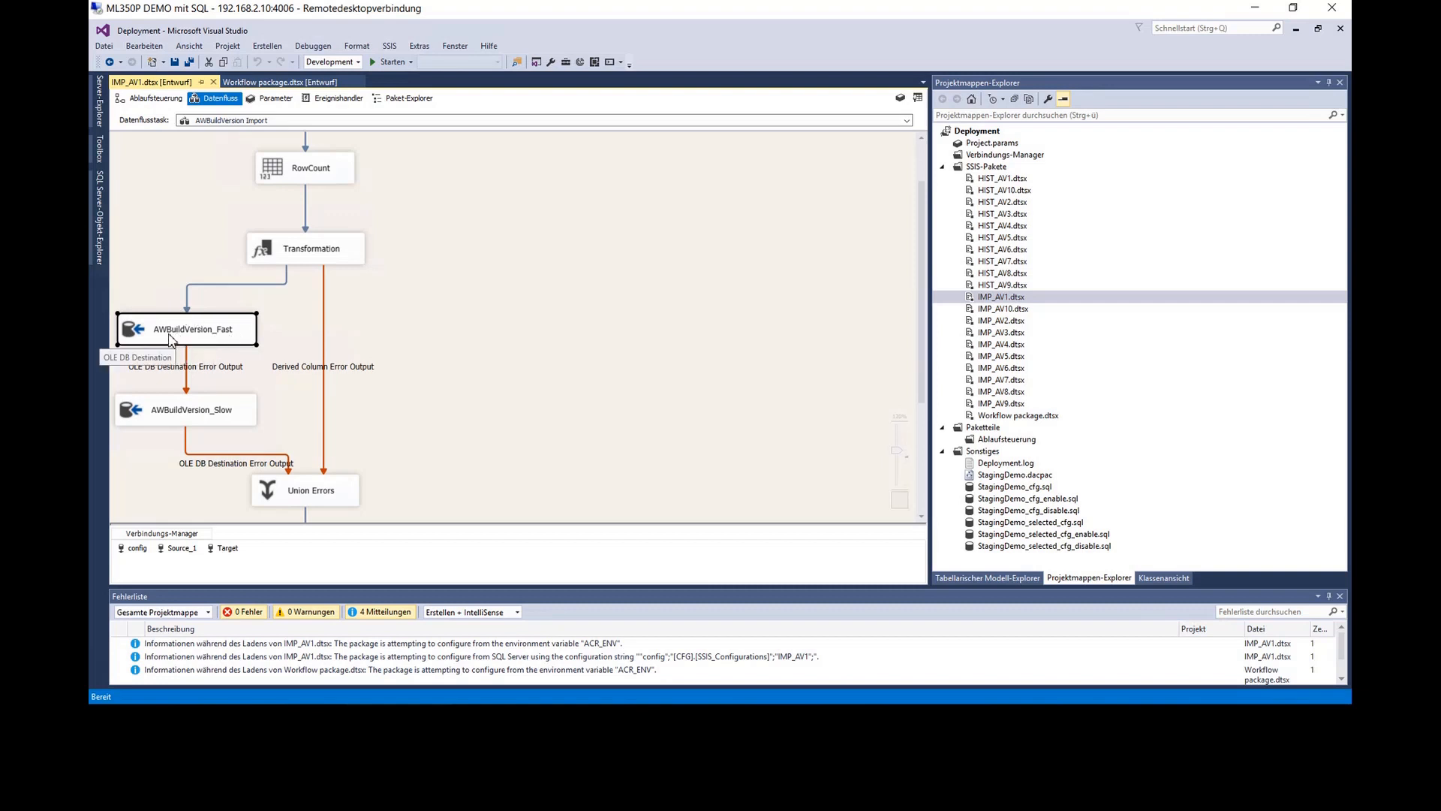
left_click(227, 415)
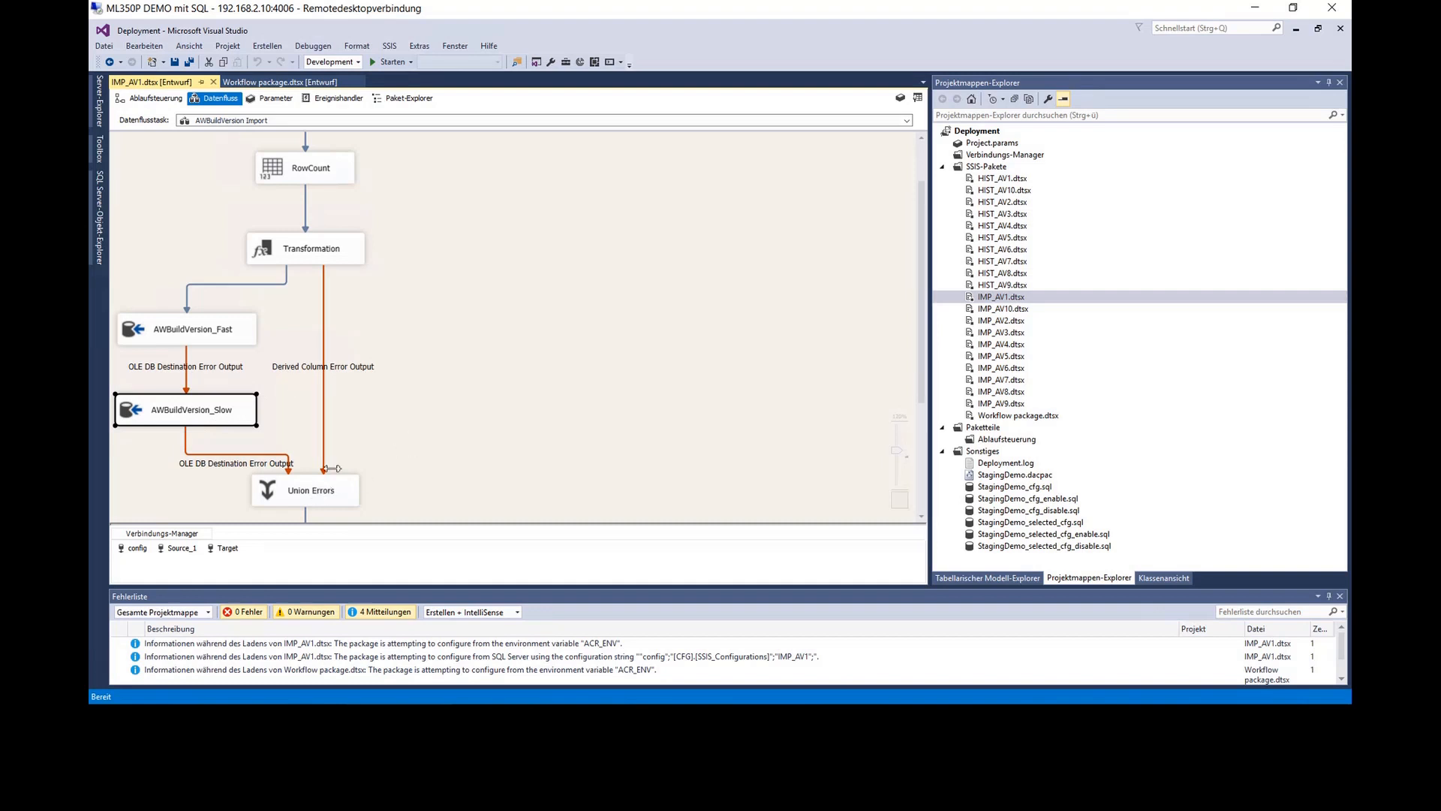
- Examine the data flow's error handling from Union Errors through Prepare Logging 2 to Log Errors, and return to the source
scroll(443, 469, "down", 1)
scroll(362, 462, "down", 4)
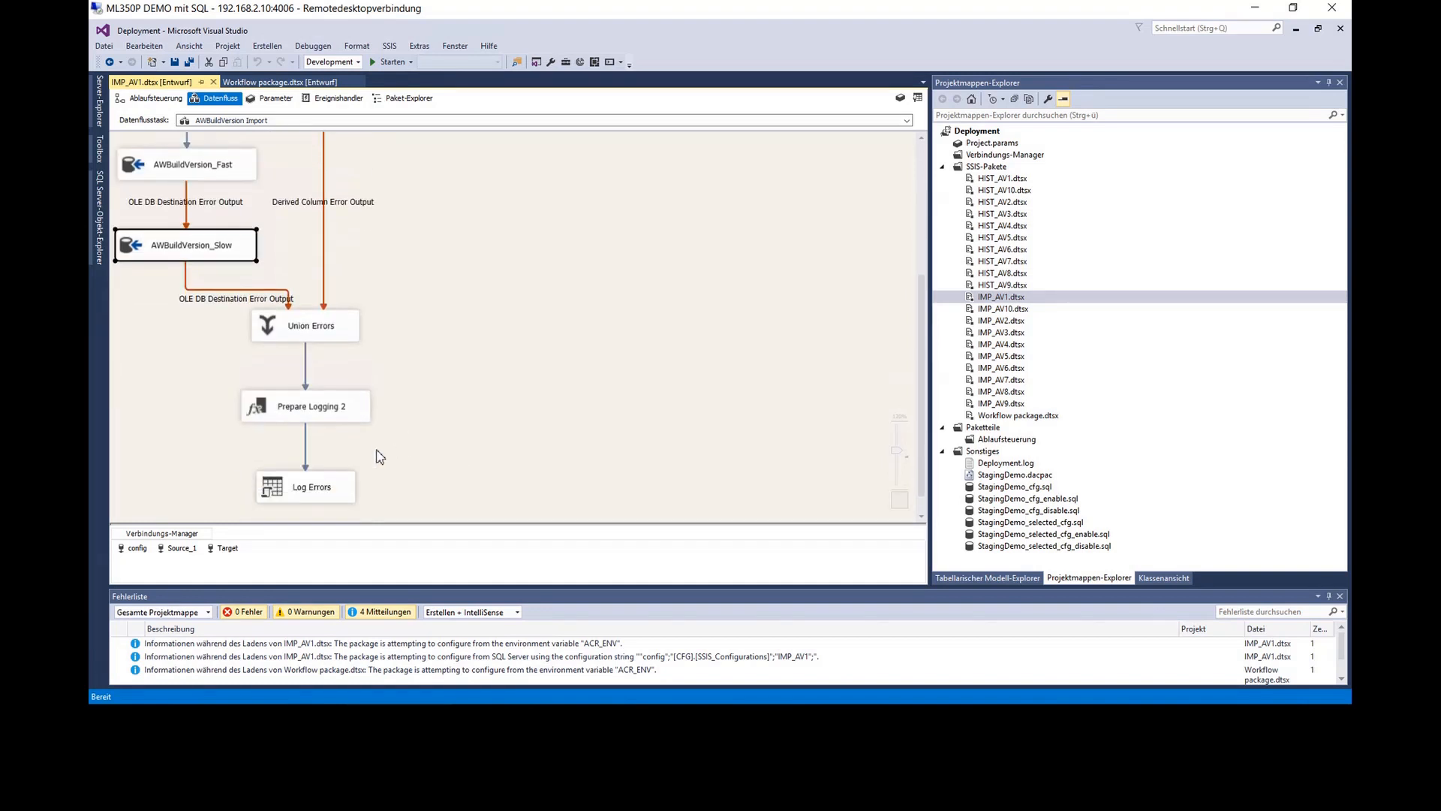
left_click(324, 416)
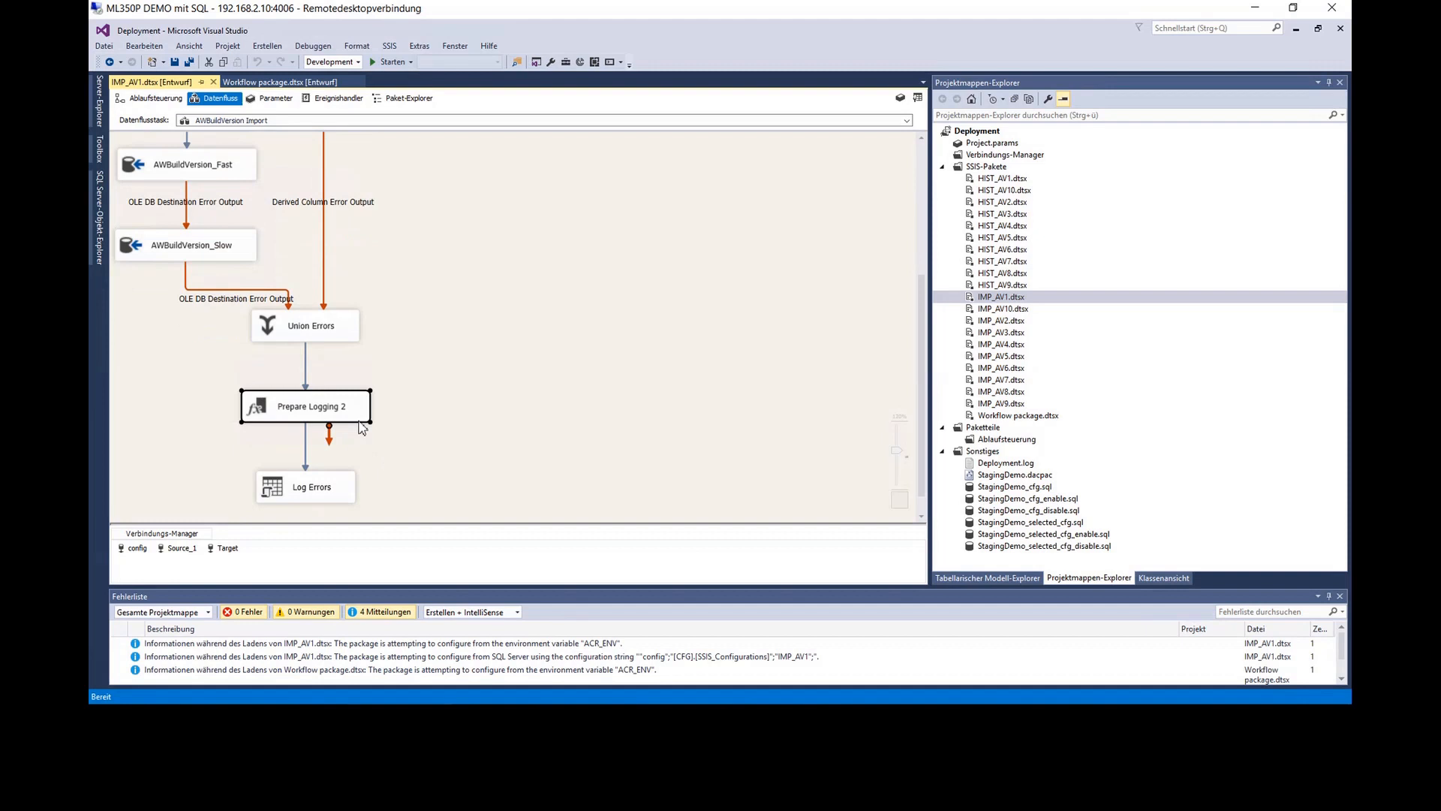
left_click(328, 497)
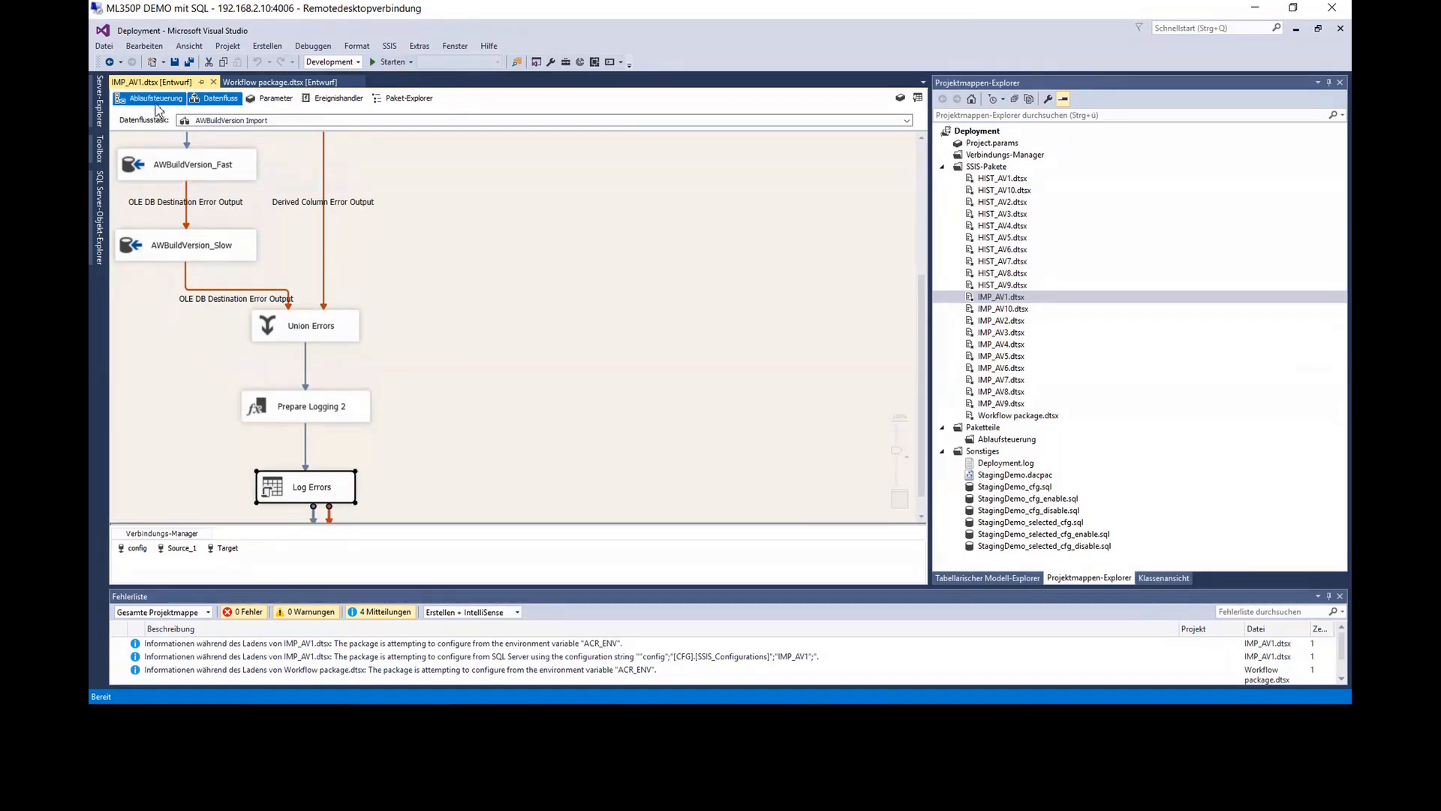
scroll(392, 253, "up", 3)
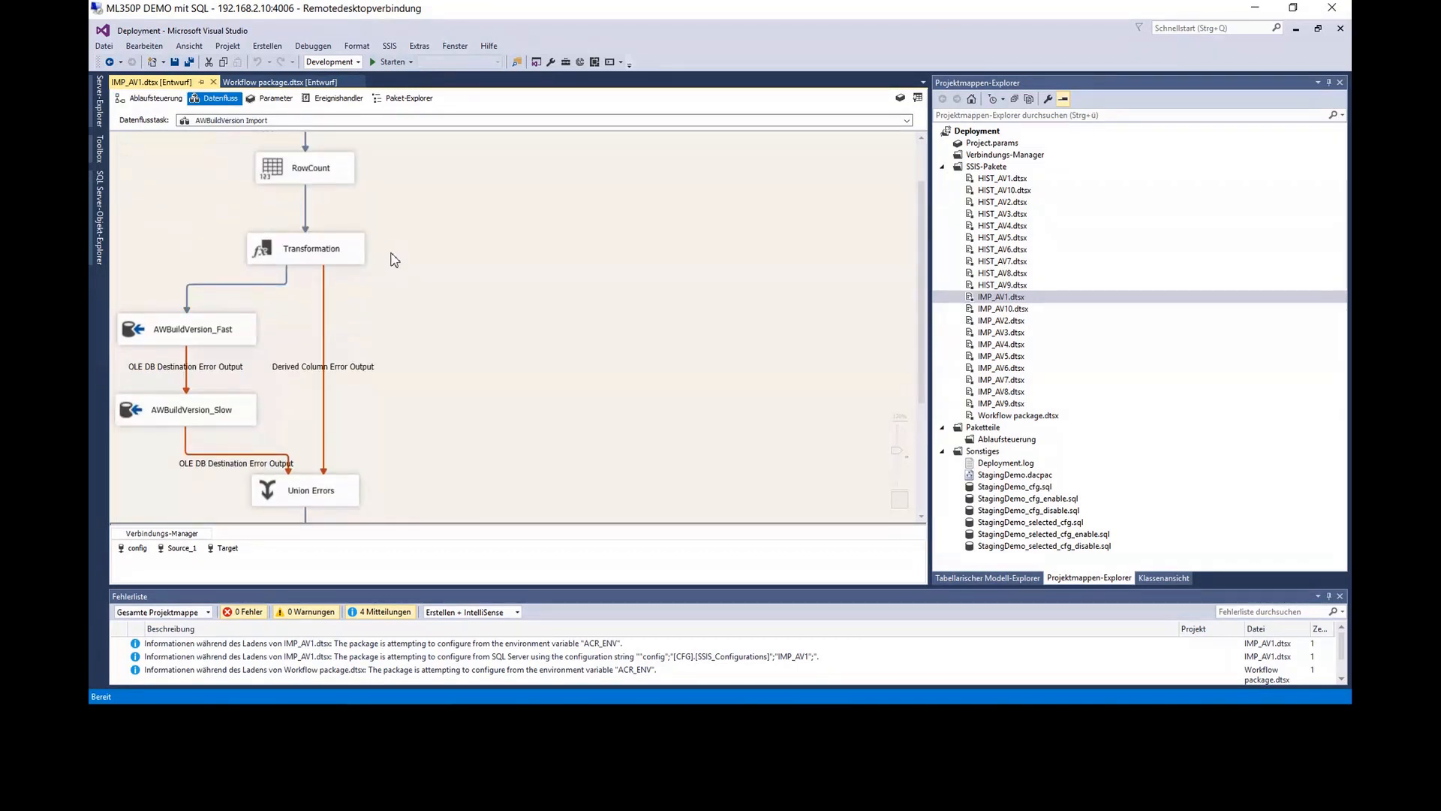
scroll(391, 254, "down", 1)
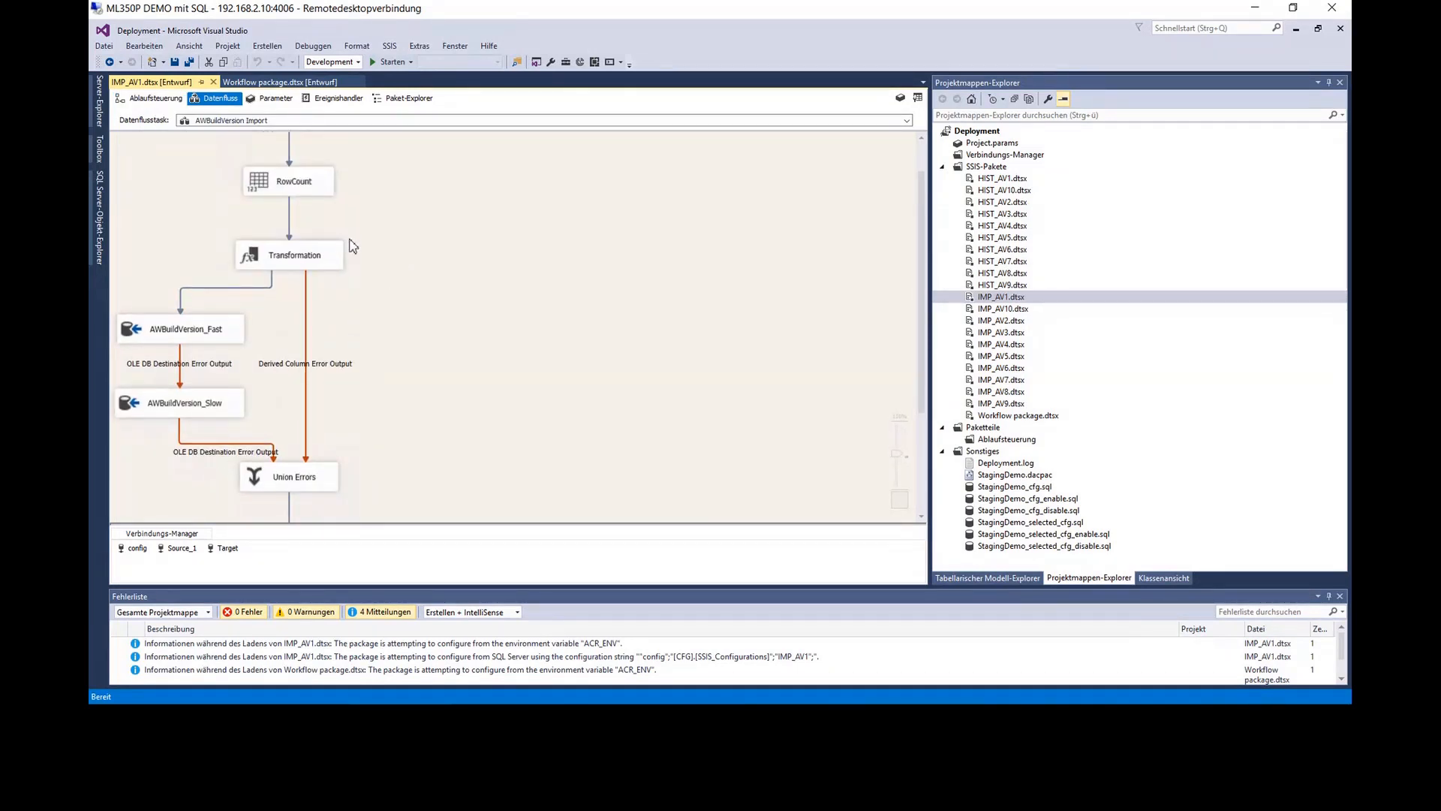
scroll(416, 303, "up", 1)
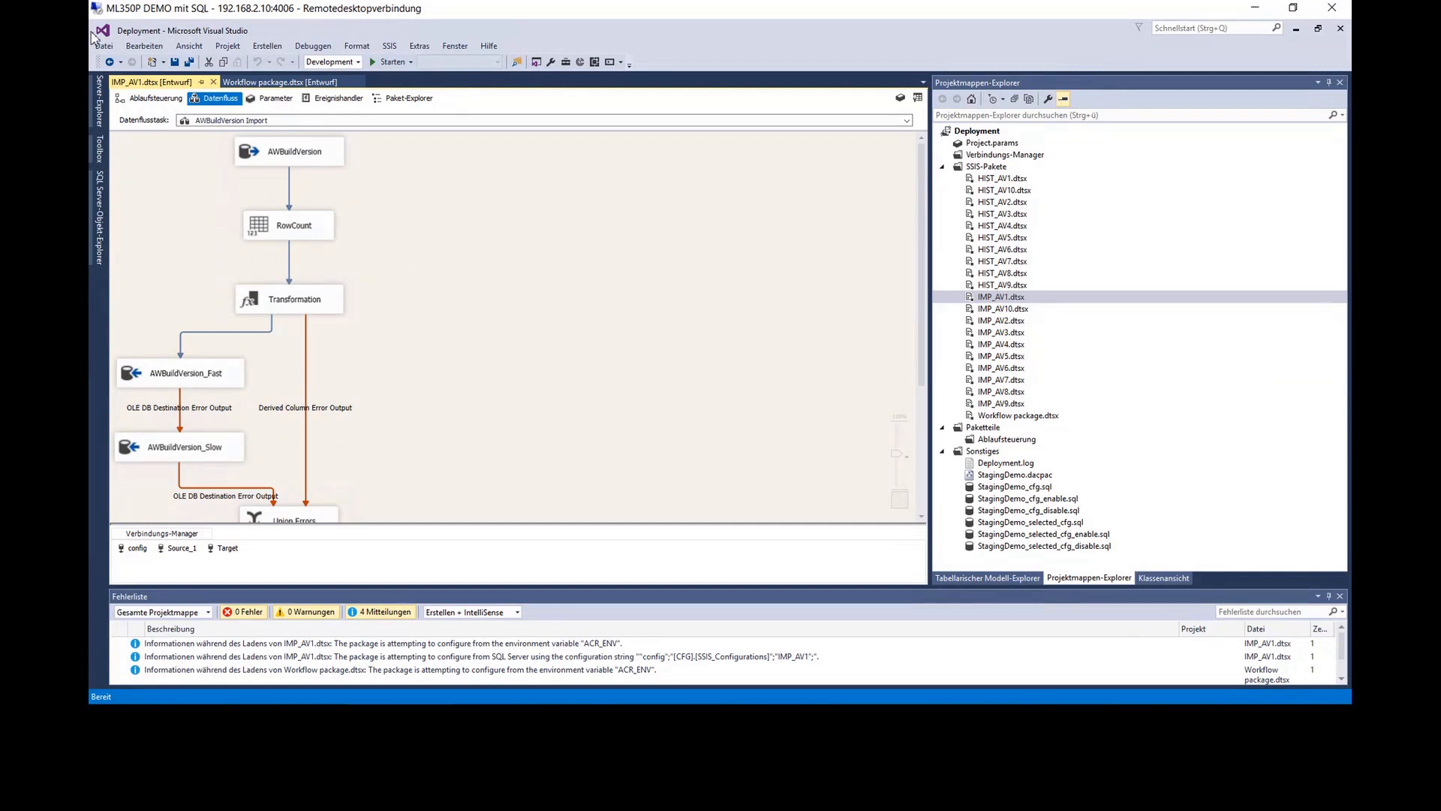
- Return to the IMP_AV1 control flow and inspect the AWBuildVersion update statistics and end logging tasks plus the remaining table containers
left_click(150, 98)
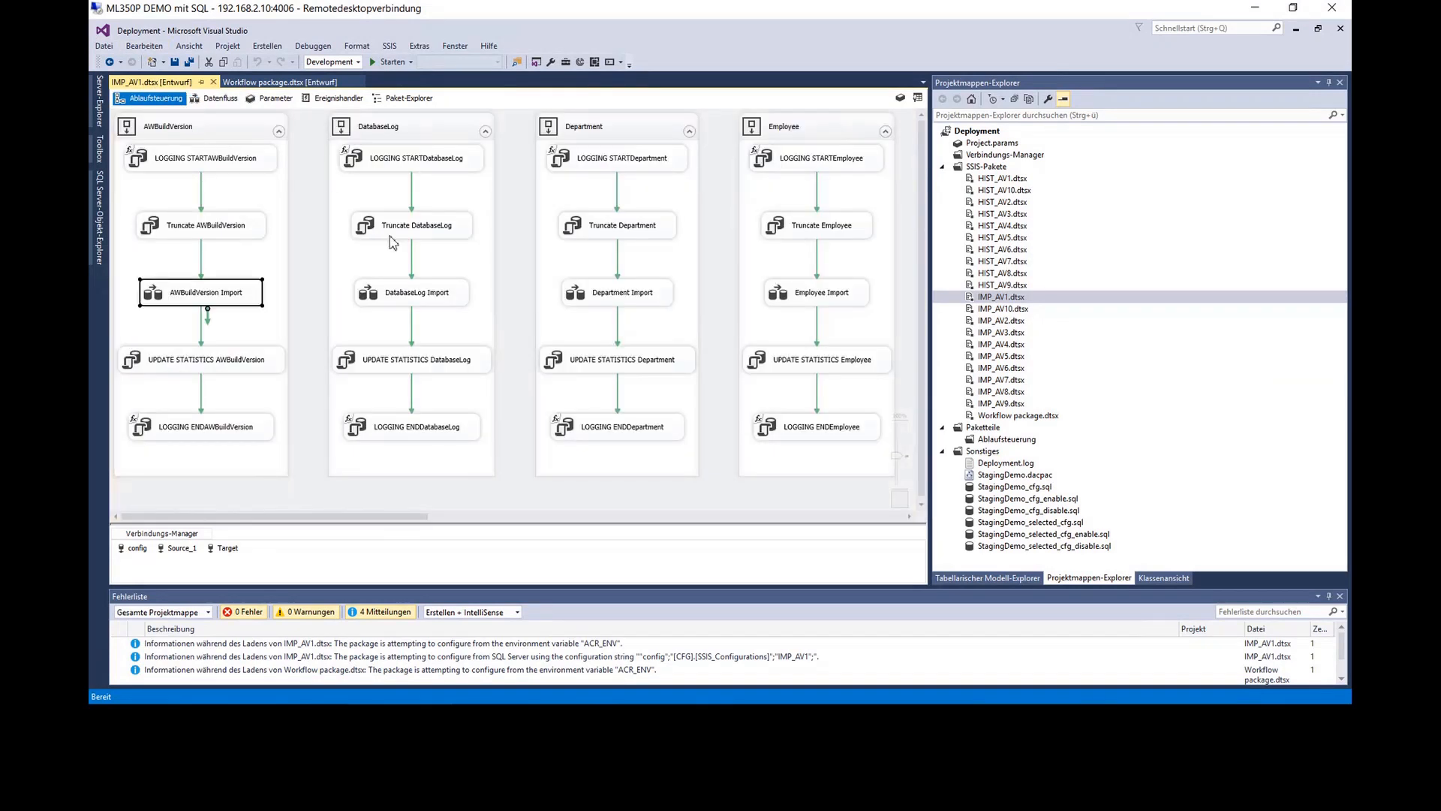
left_click(306, 258)
left_click(237, 358)
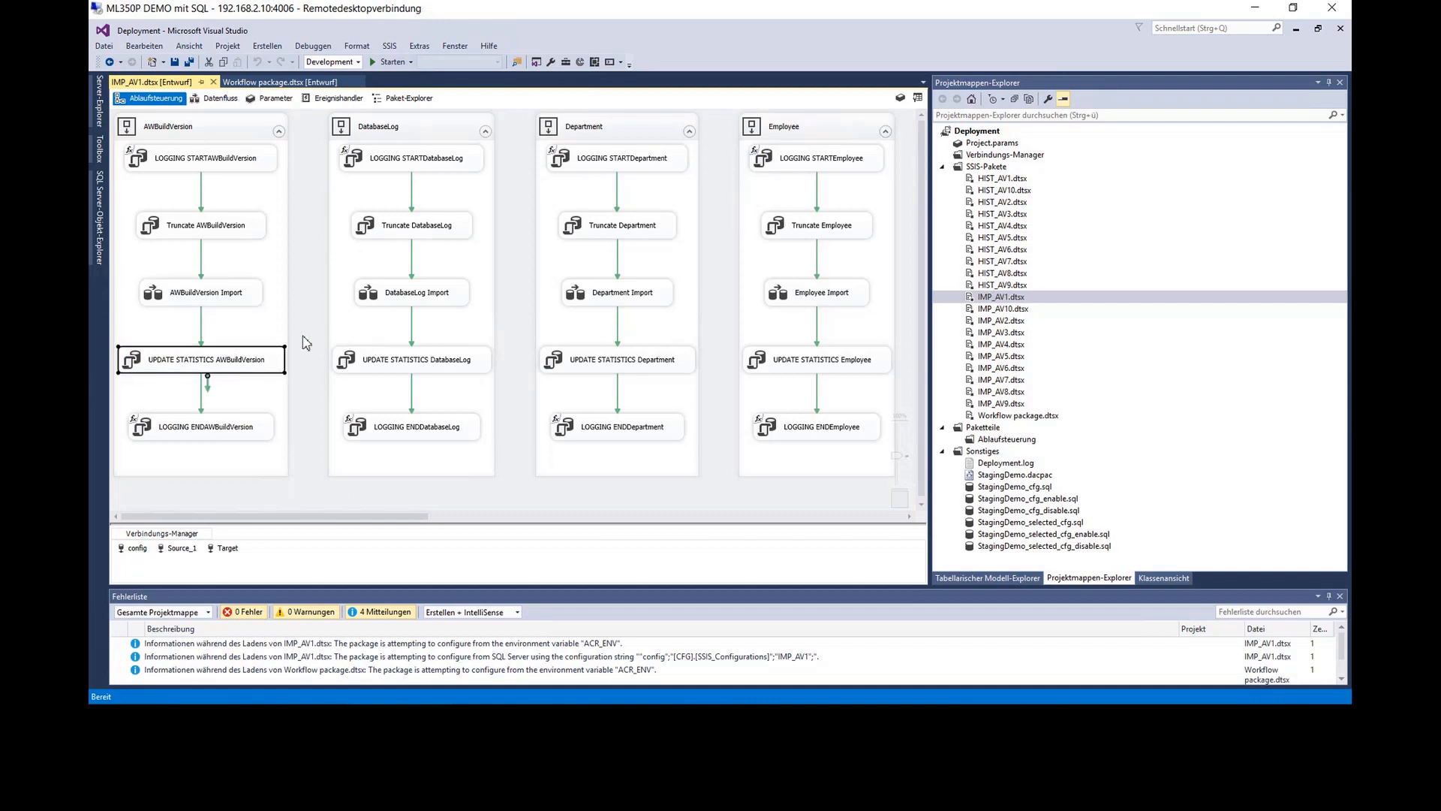
left_click(248, 431)
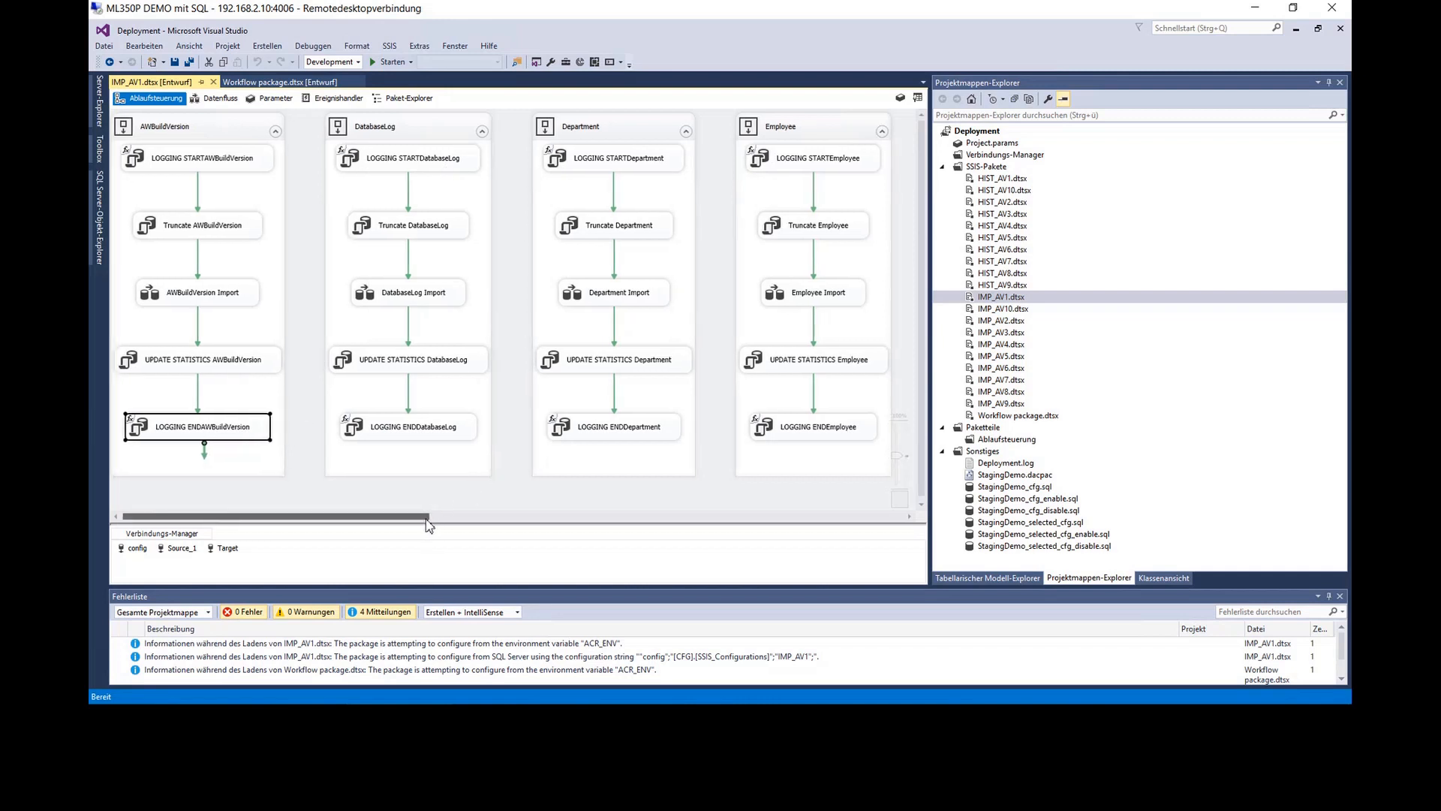
left_click_drag(425, 525, 865, 531)
- Open HIST_AV1.dtsx and examine its historization procedure tasks, then select Workflow package.dtsx in the solution
double_click(1012, 180)
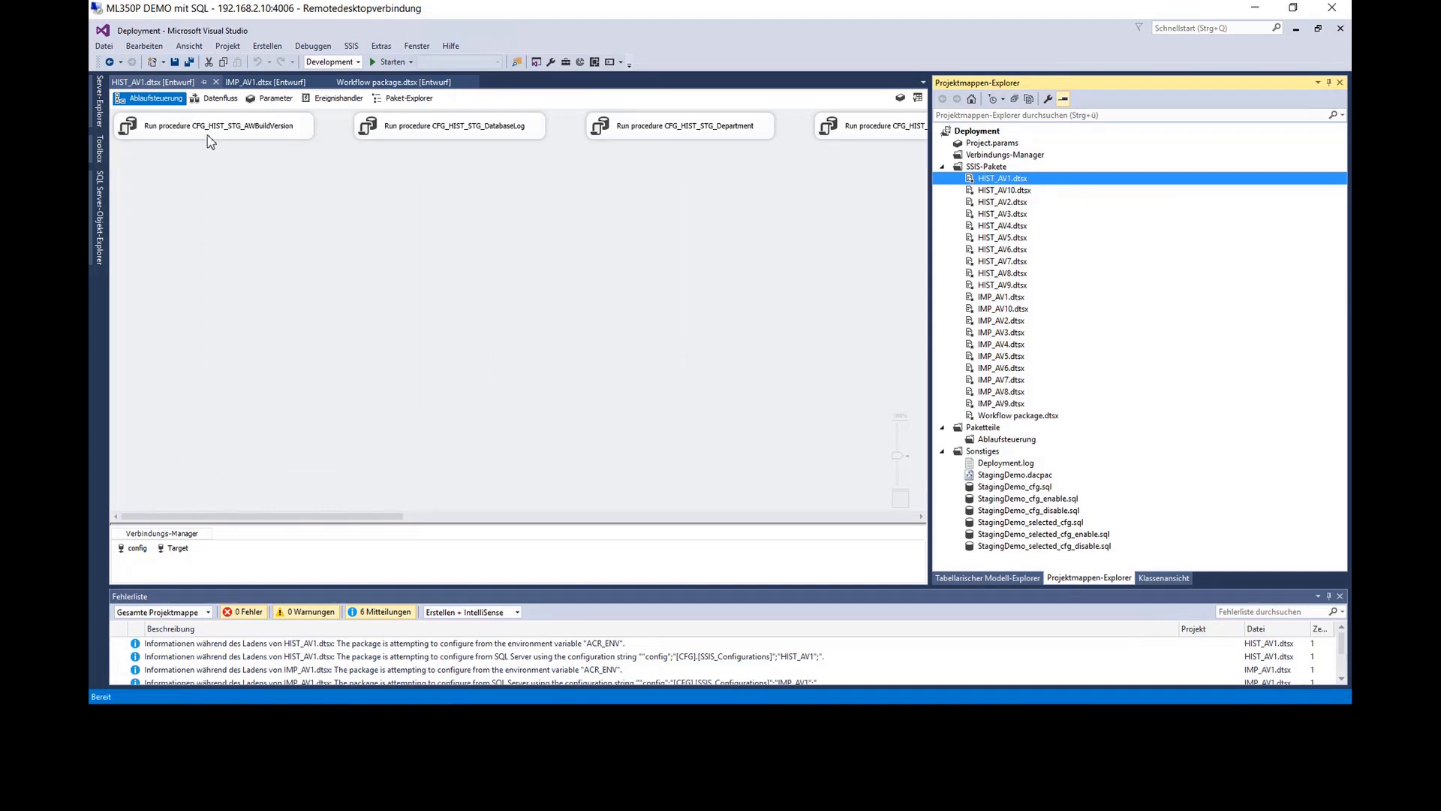
scroll(160, 146, "up", 1)
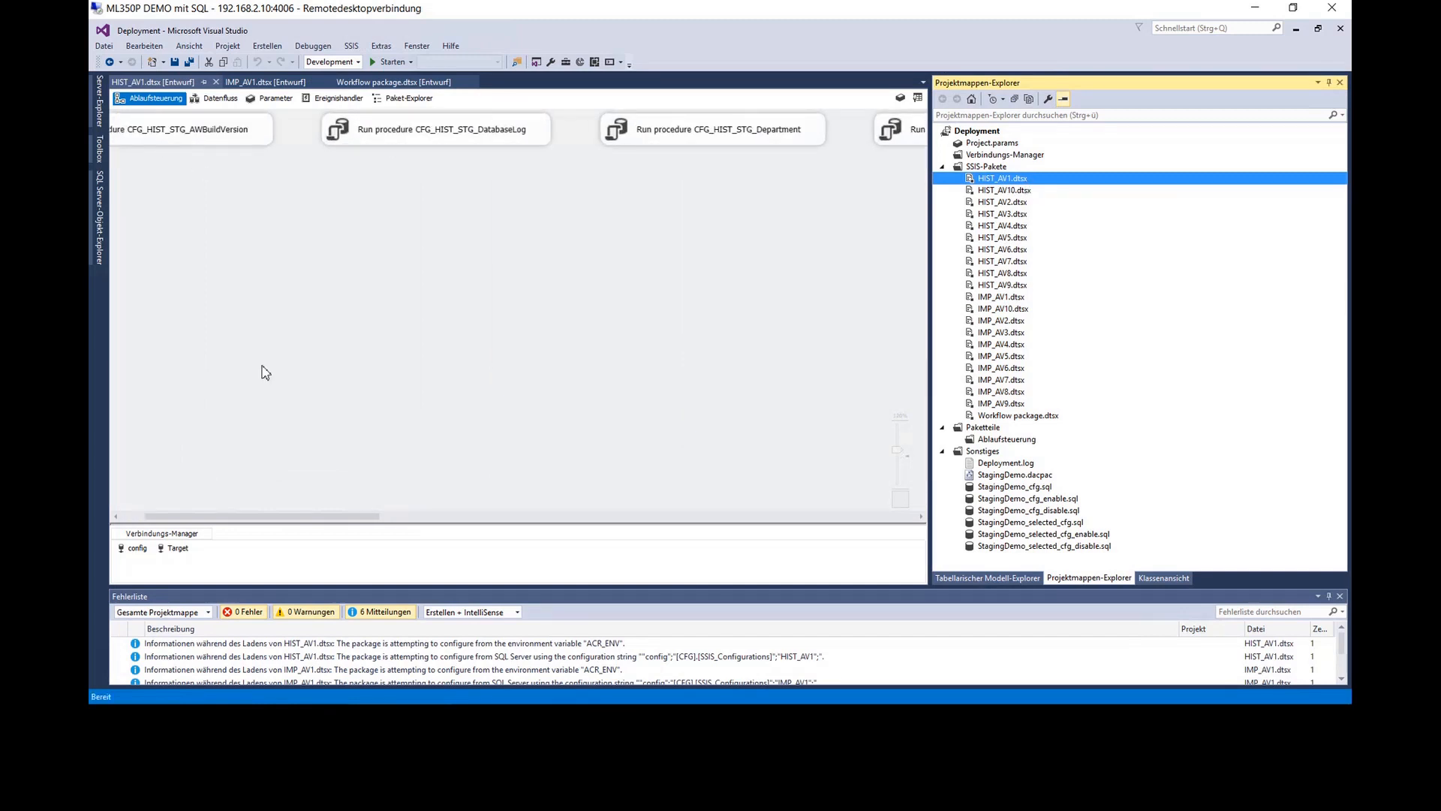
left_click_drag(286, 515, 222, 512)
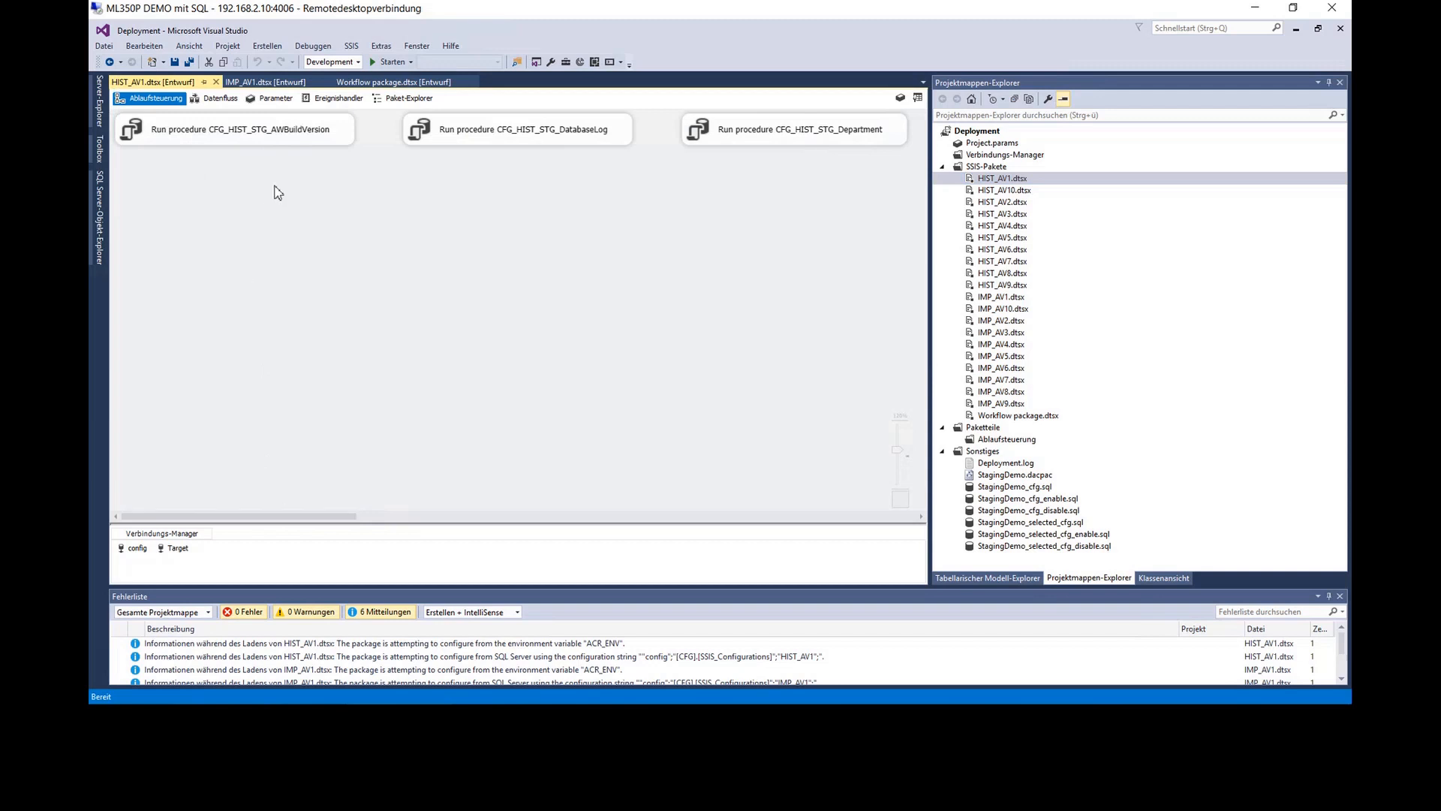
left_click(292, 145)
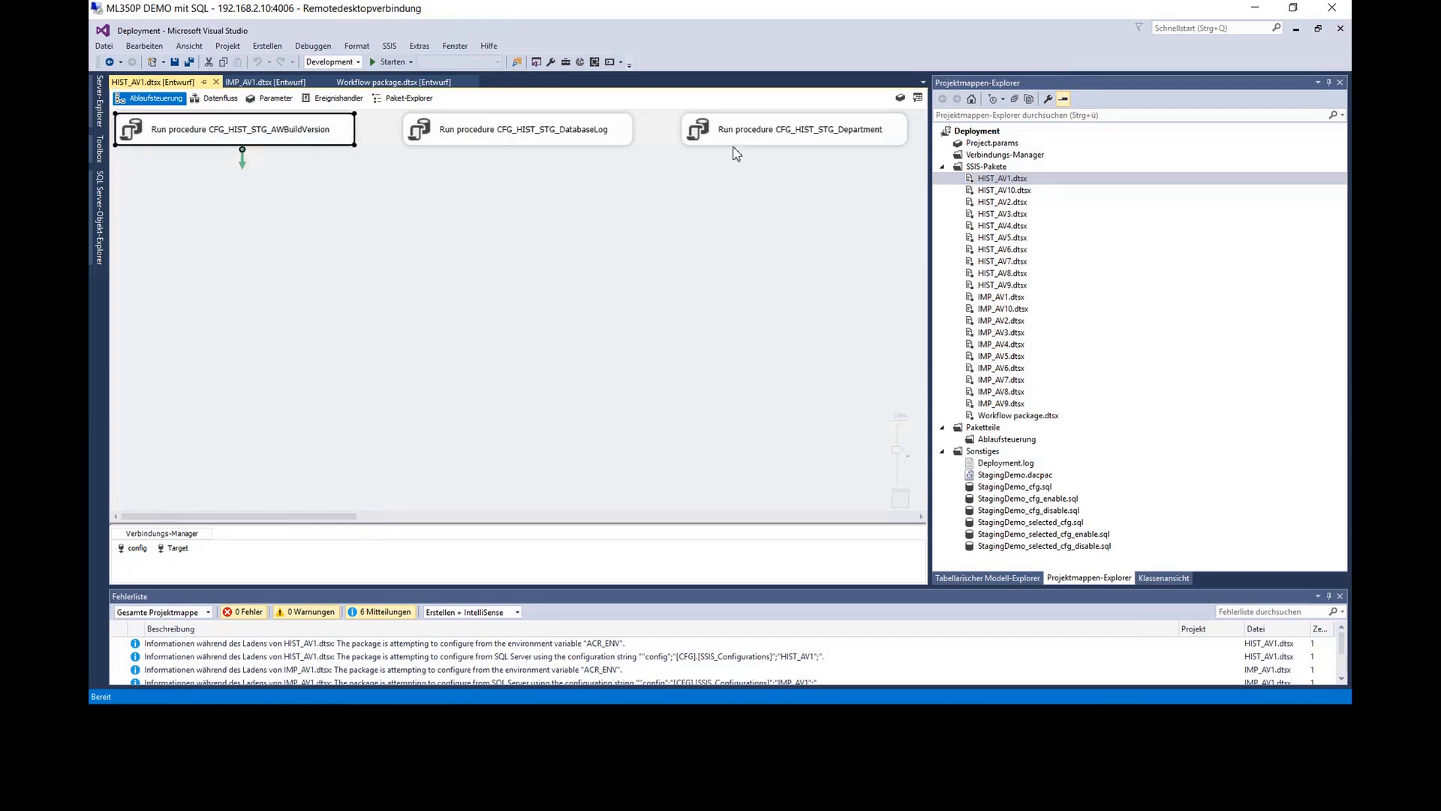
left_click_drag(334, 520, 323, 420)
left_click(1029, 416)
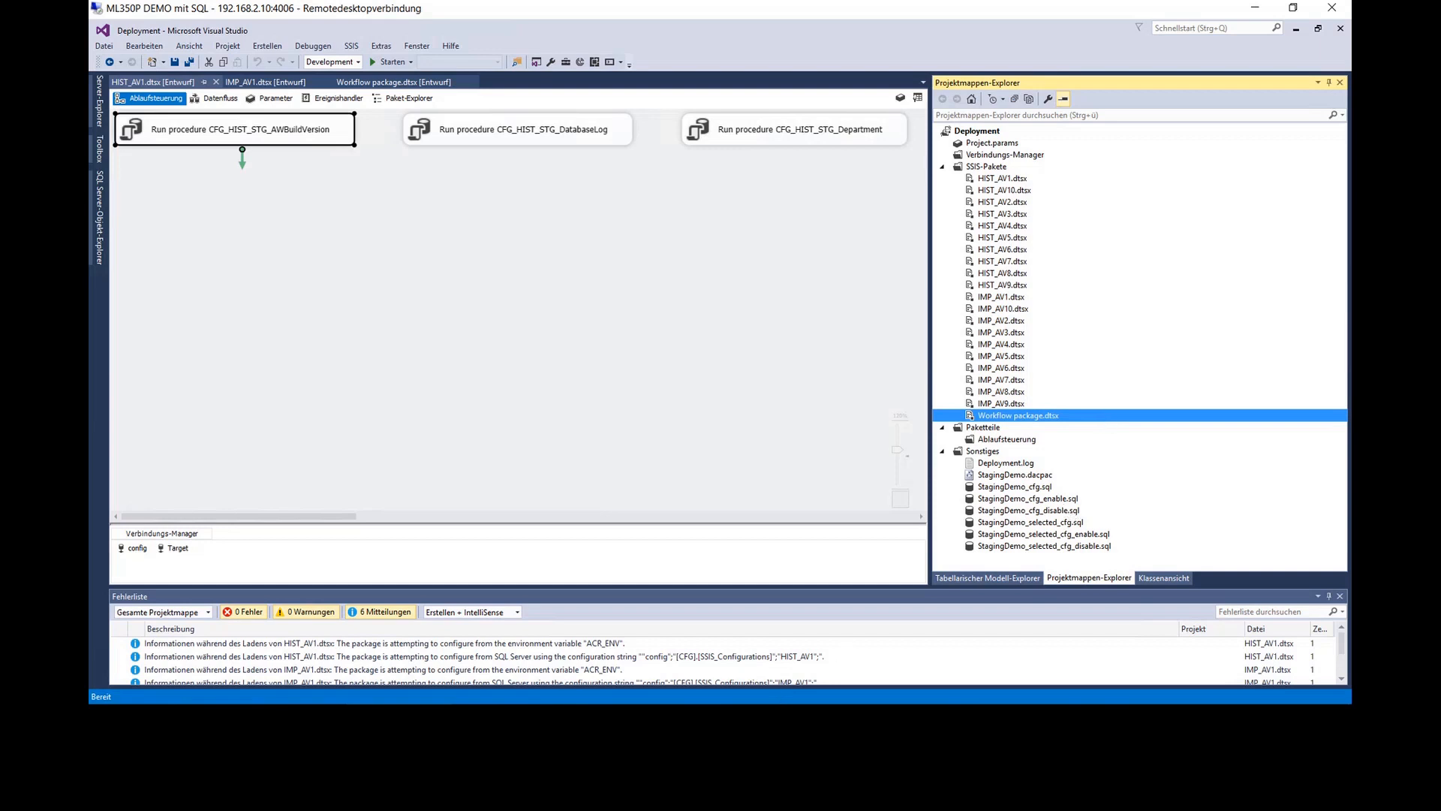
- Switch back to the data warehouse application showing the StagingDemo flow diagram and narrow the object tree to enlarge the diagram area
left_click(773, 717)
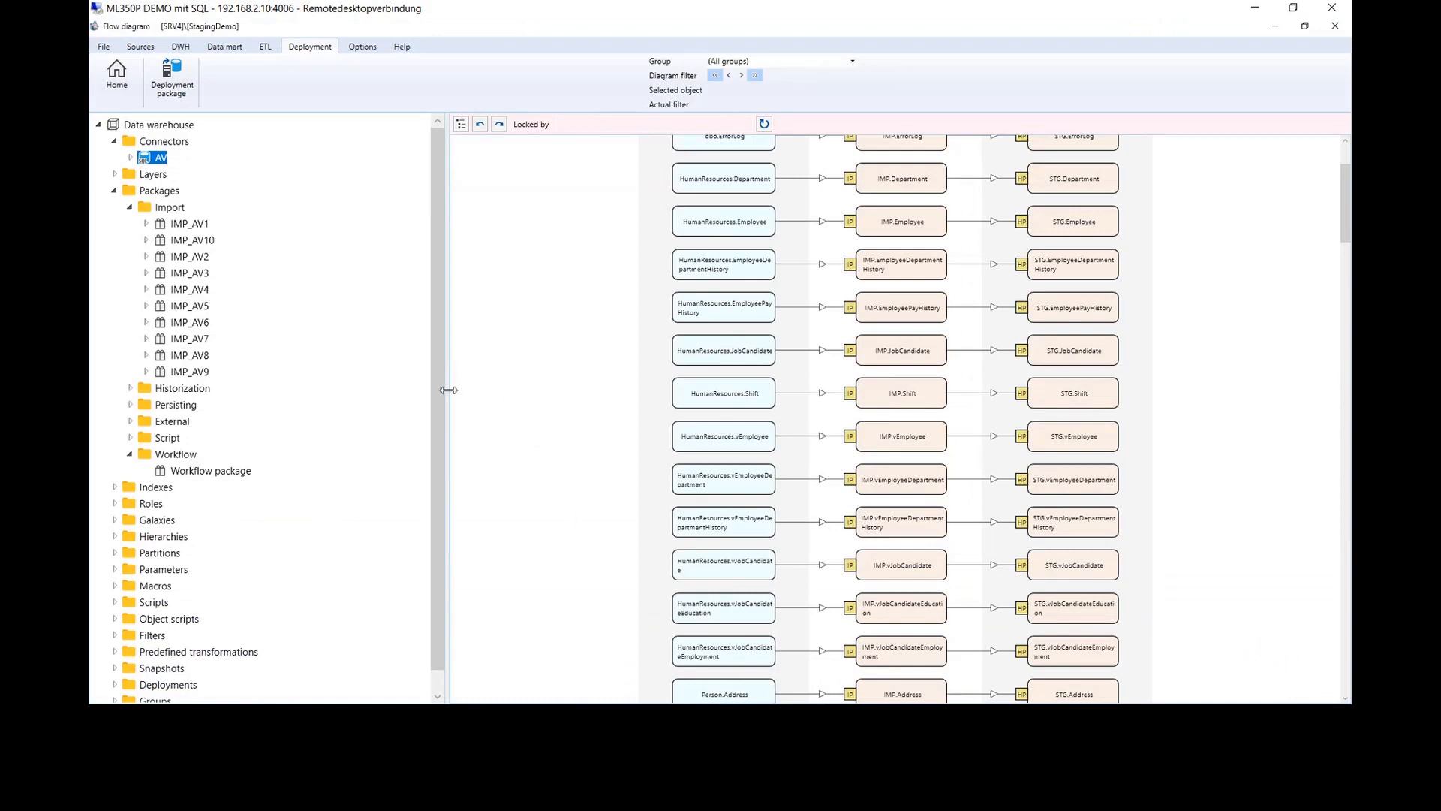
left_click_drag(448, 394, 332, 410)
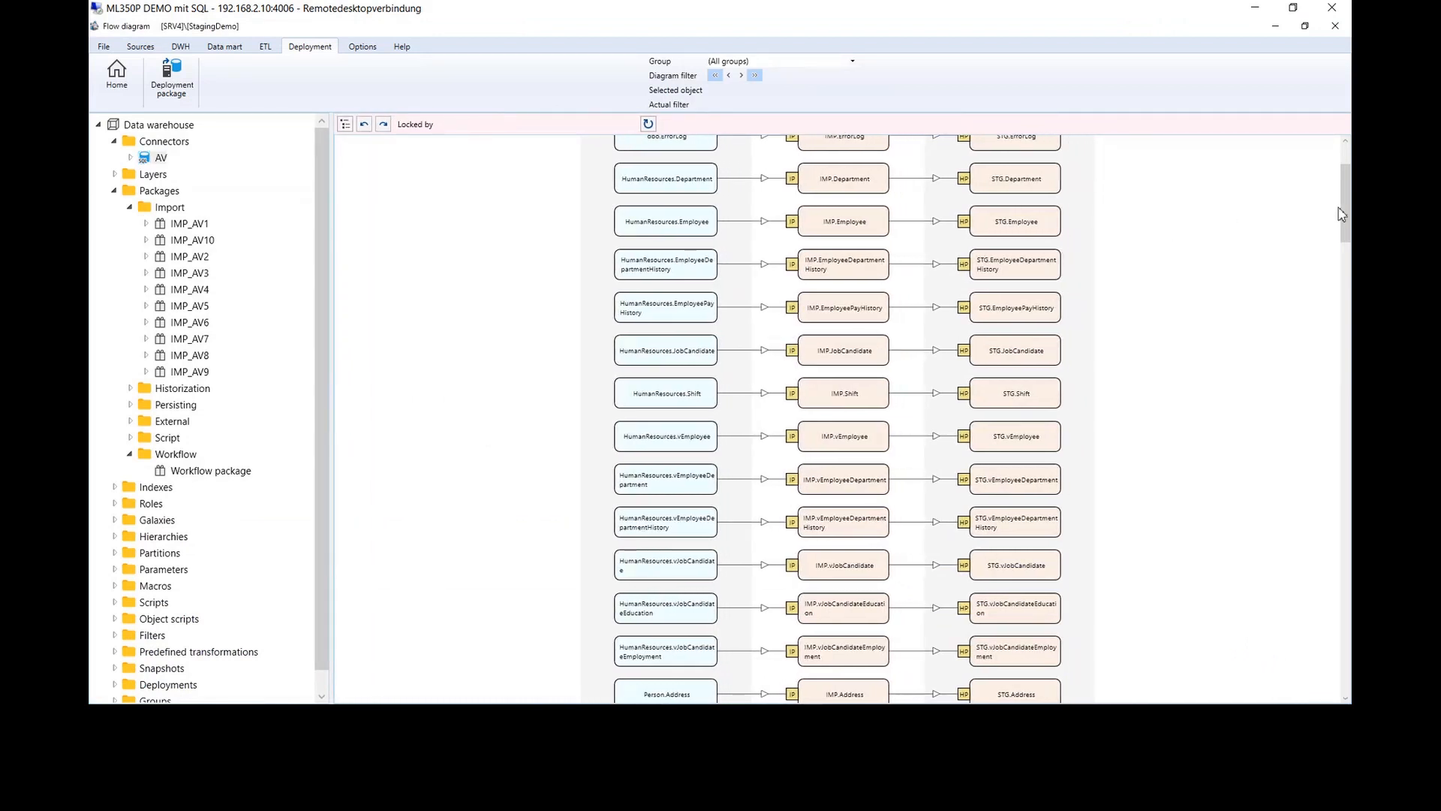
- Create a new repository named Test1 without saving the current one, and narrow the object tree
left_click_drag(1343, 214, 1343, 193)
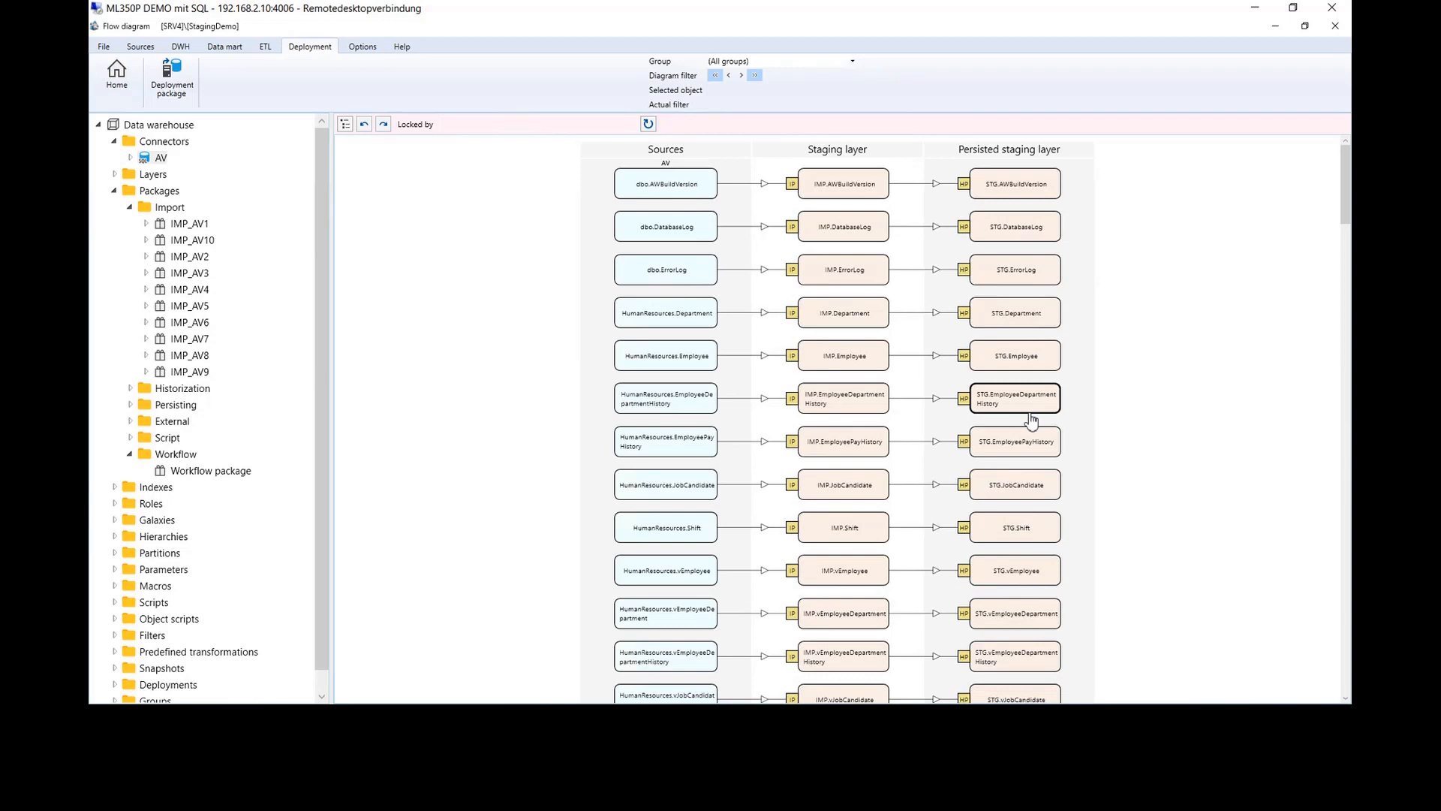
scroll(665, 372, "down", 1)
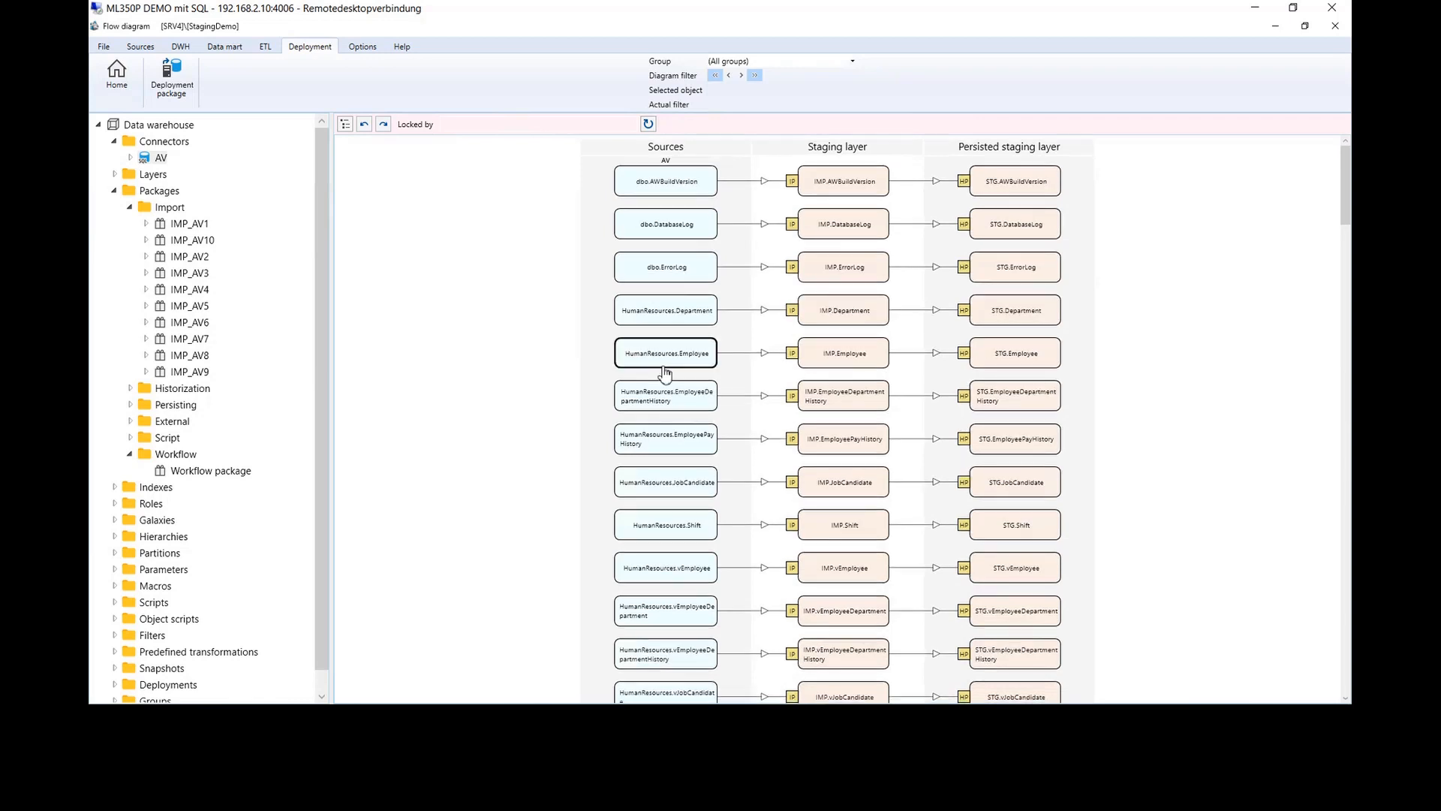
left_click(103, 47)
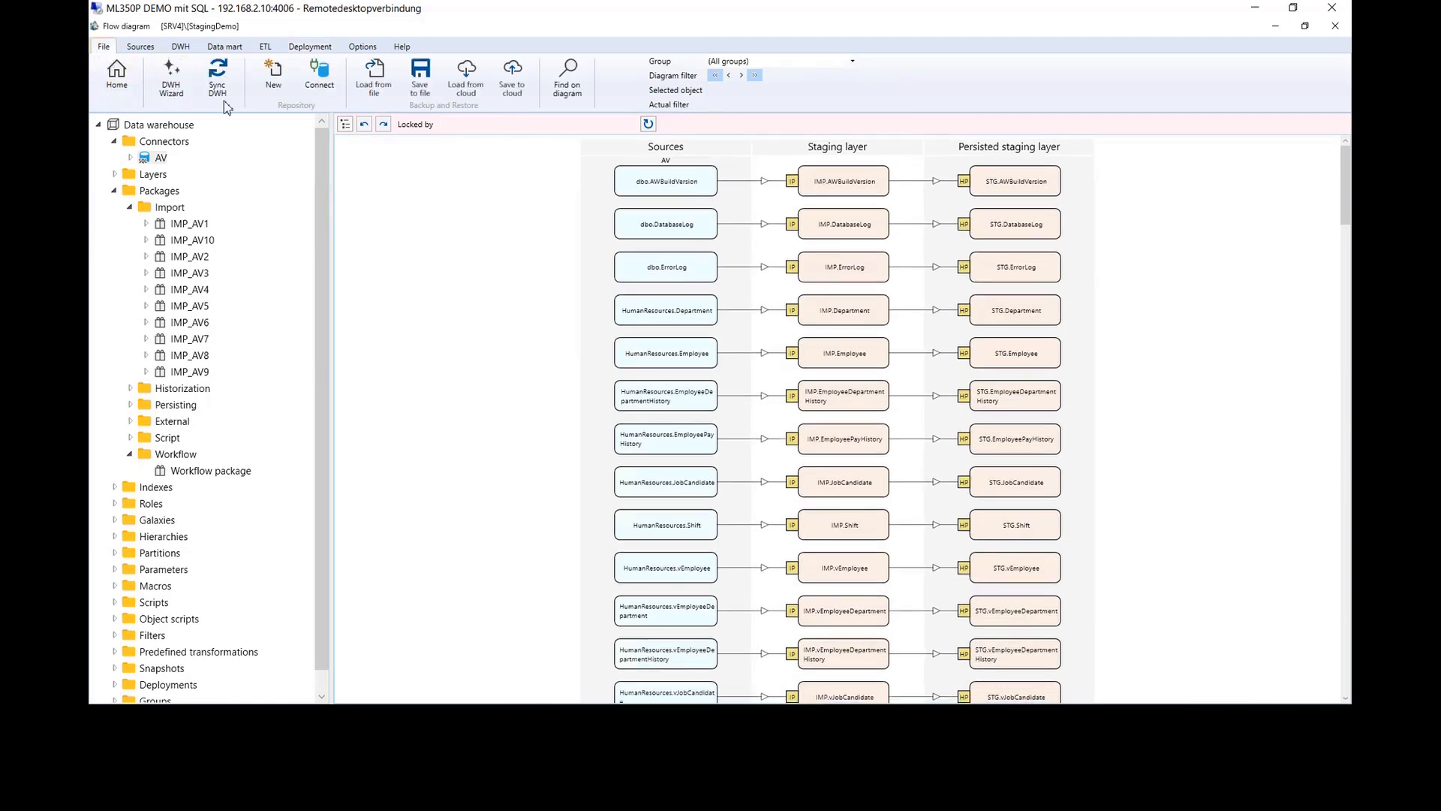
left_click(273, 75)
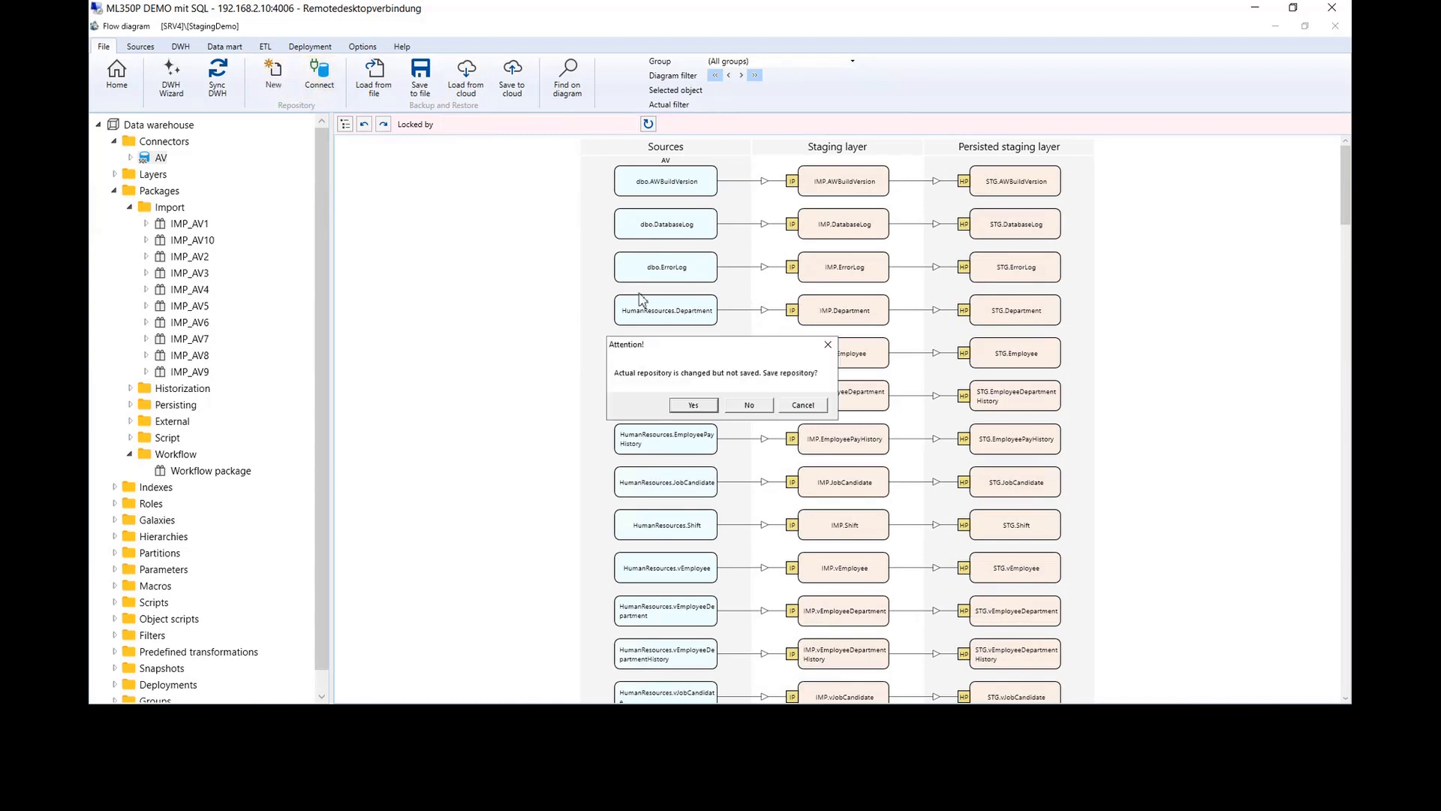
left_click(749, 405)
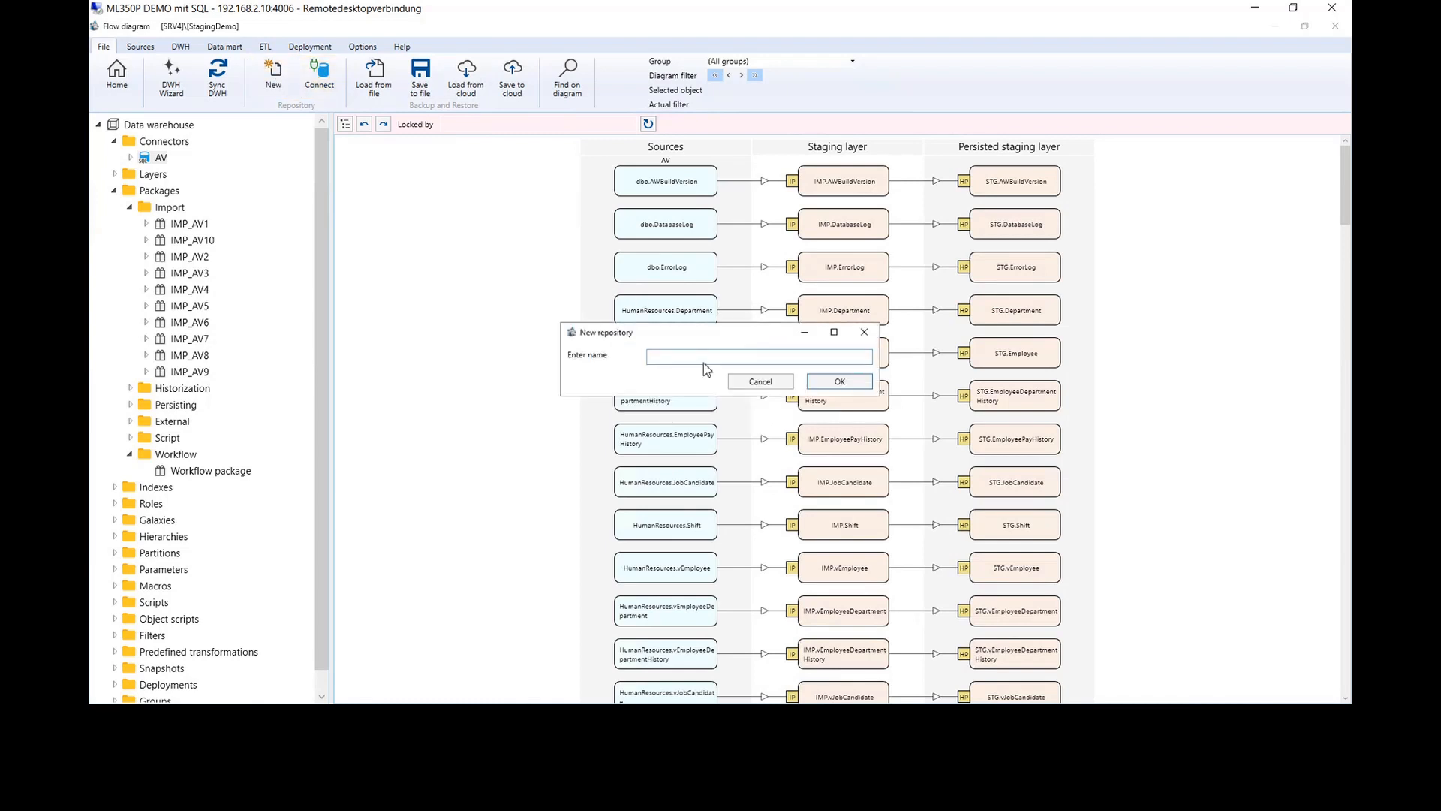
type("Test1")
left_click(839, 382)
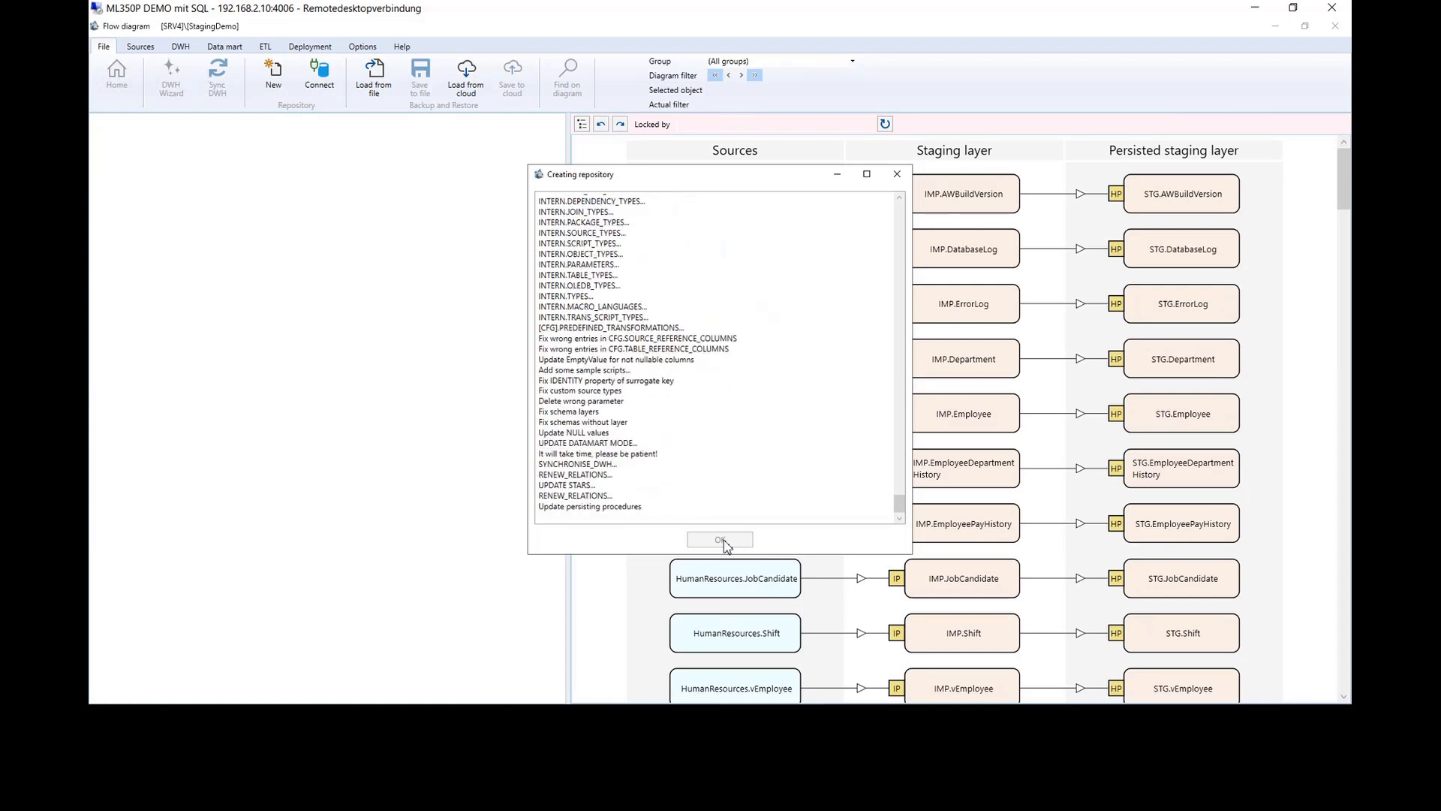
left_click(722, 541)
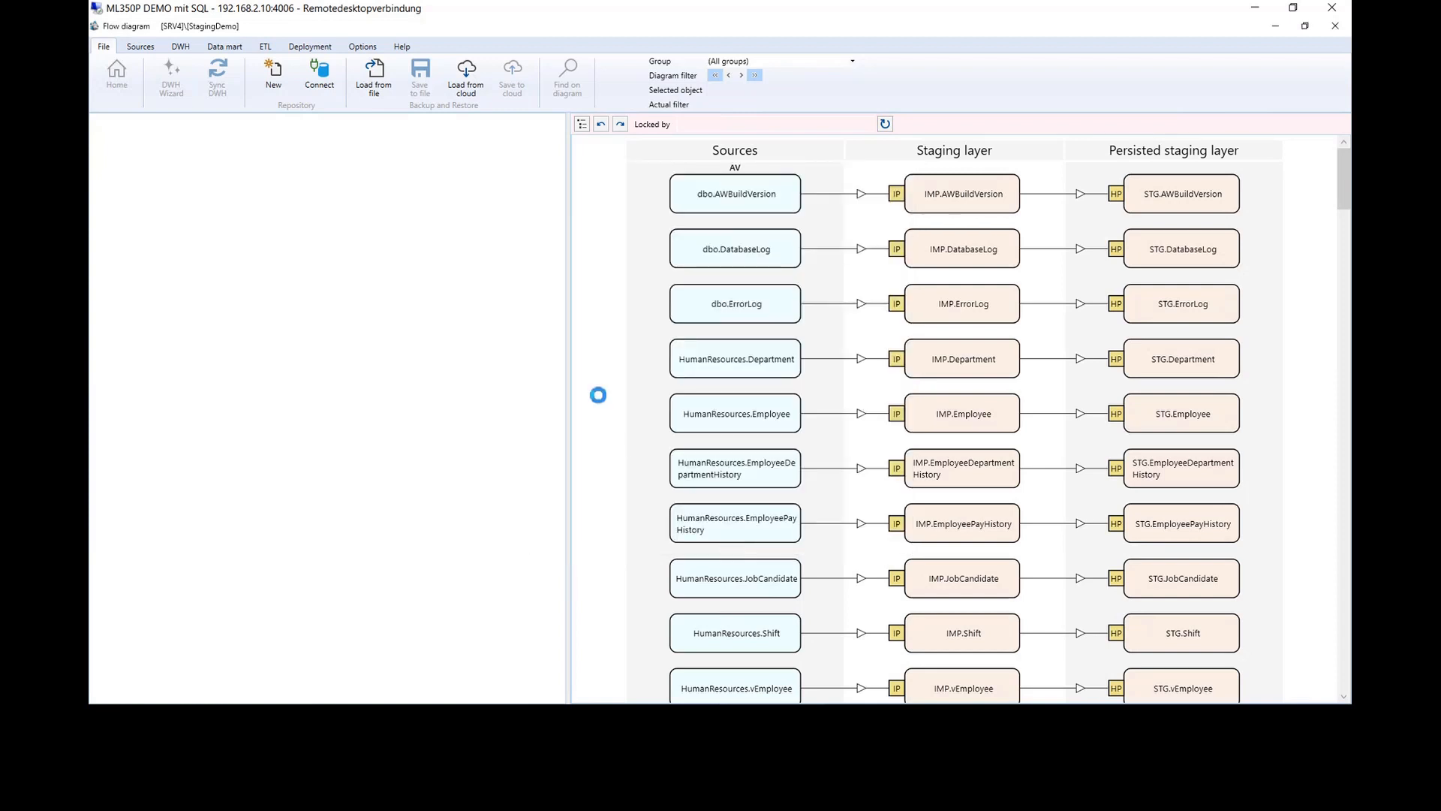
left_click_drag(557, 385, 468, 383)
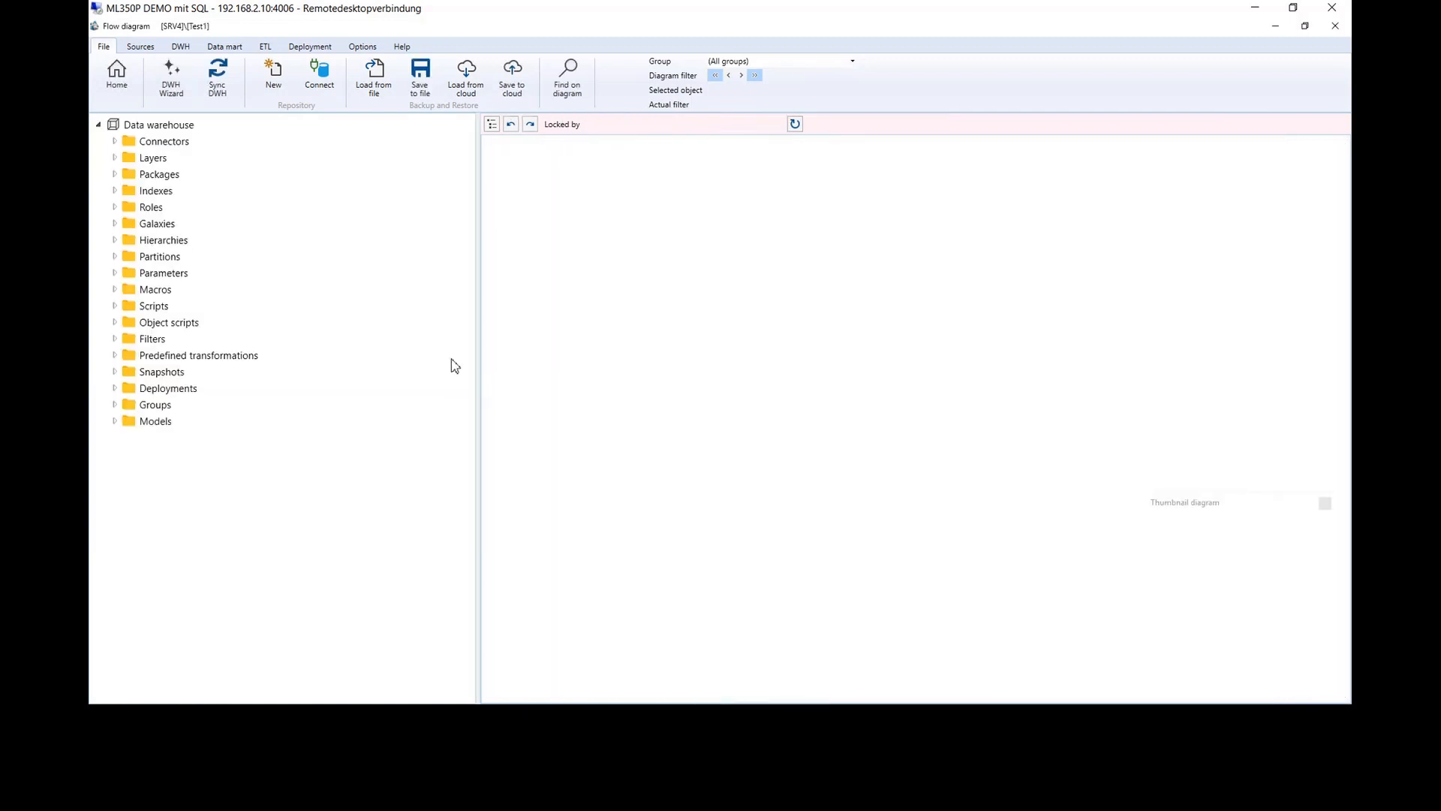
- Start a new connector in the Test1 repository and set its type to DIRECT
left_click(114, 141)
right_click(165, 143)
left_click(229, 184)
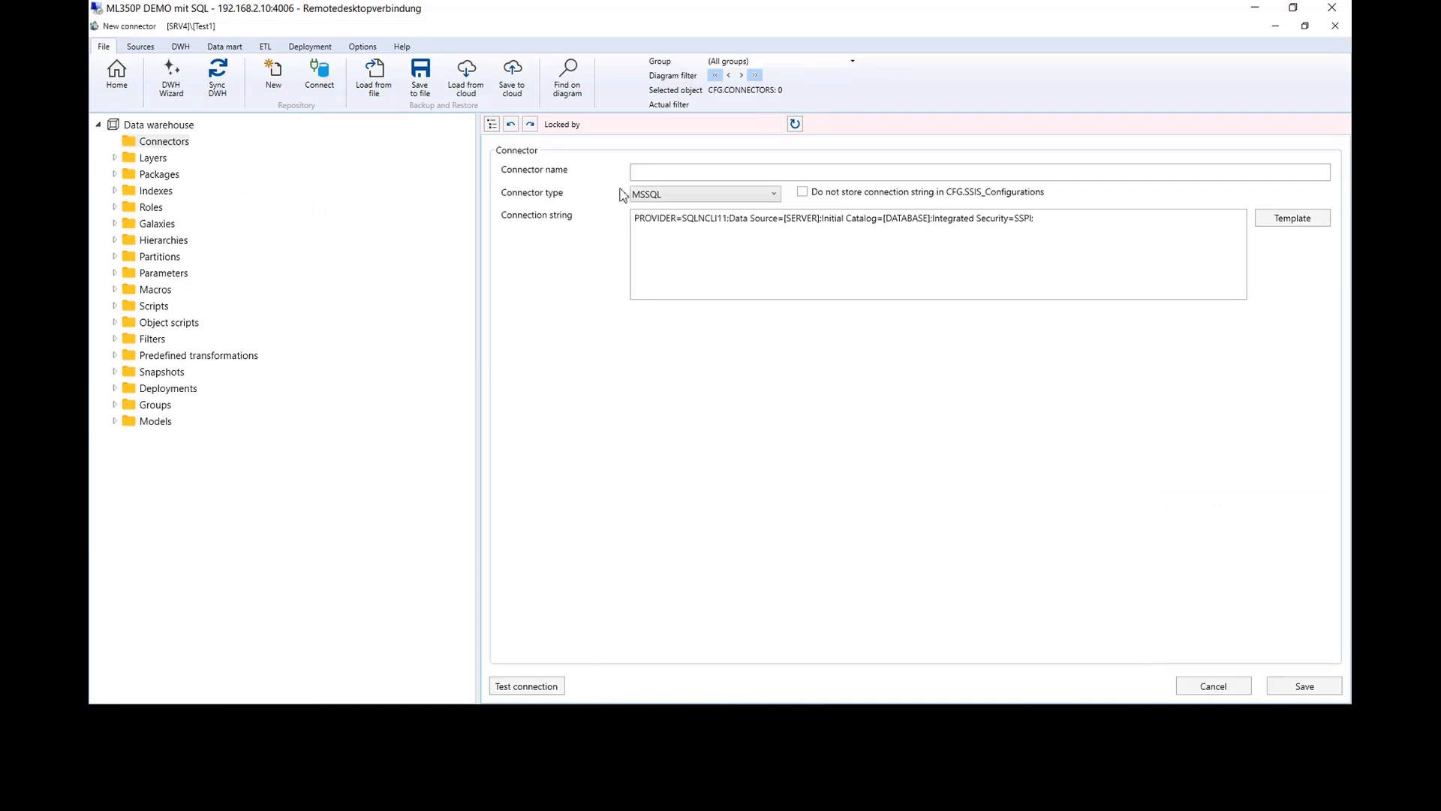
left_click(684, 193)
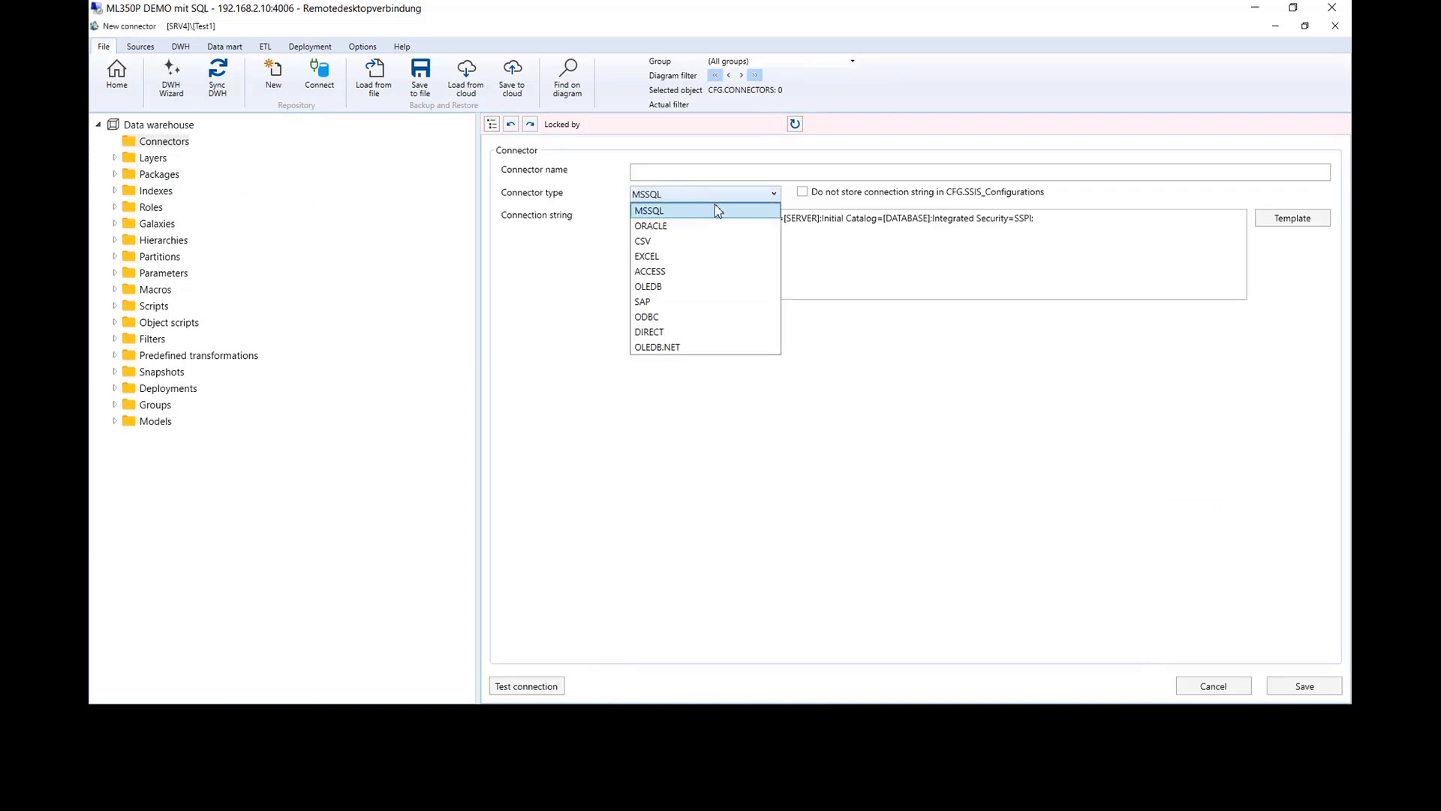
left_click(678, 332)
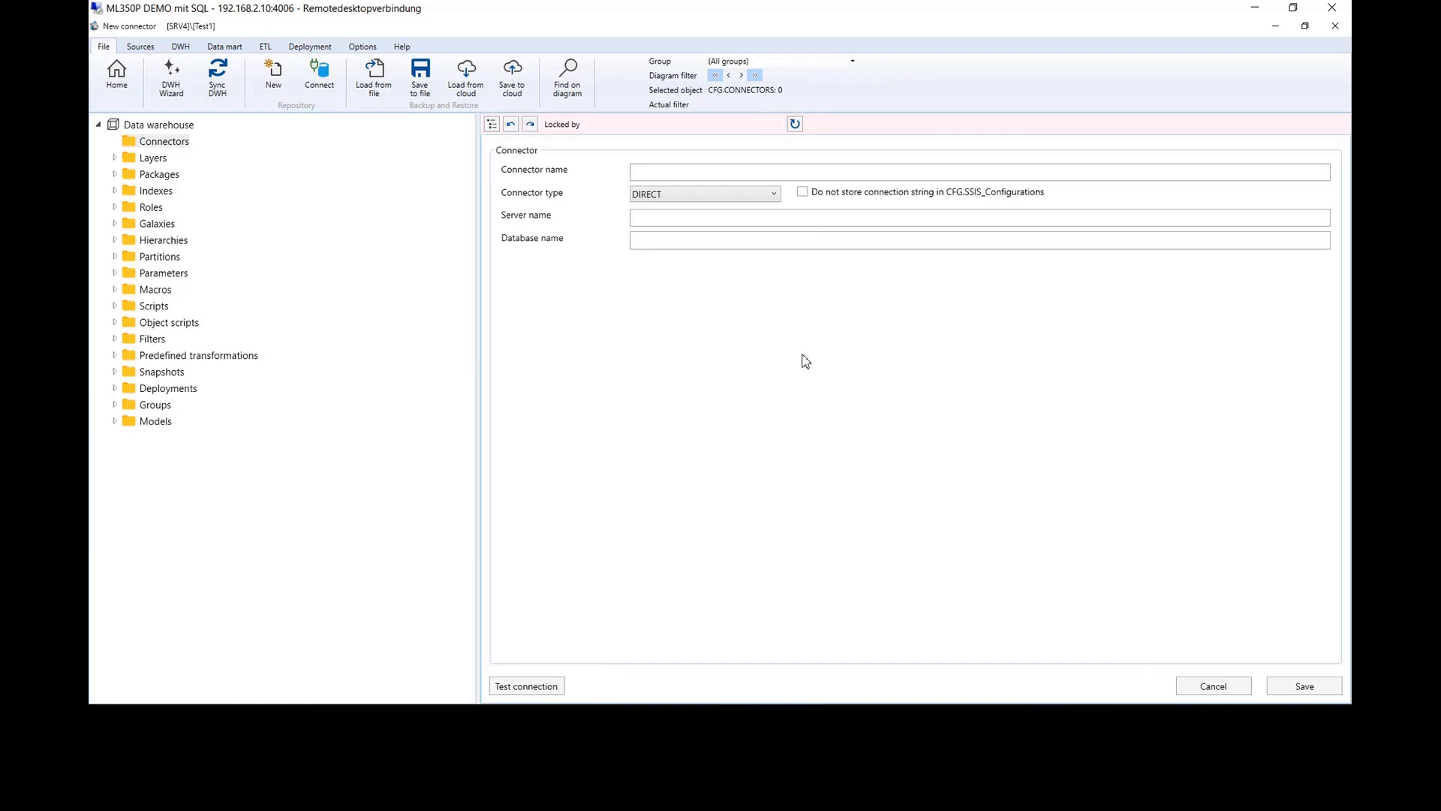
- Switch to SQL Server Management Studio, refresh the server's database list and copy the name of the StagingDemo database
left_click(657, 218)
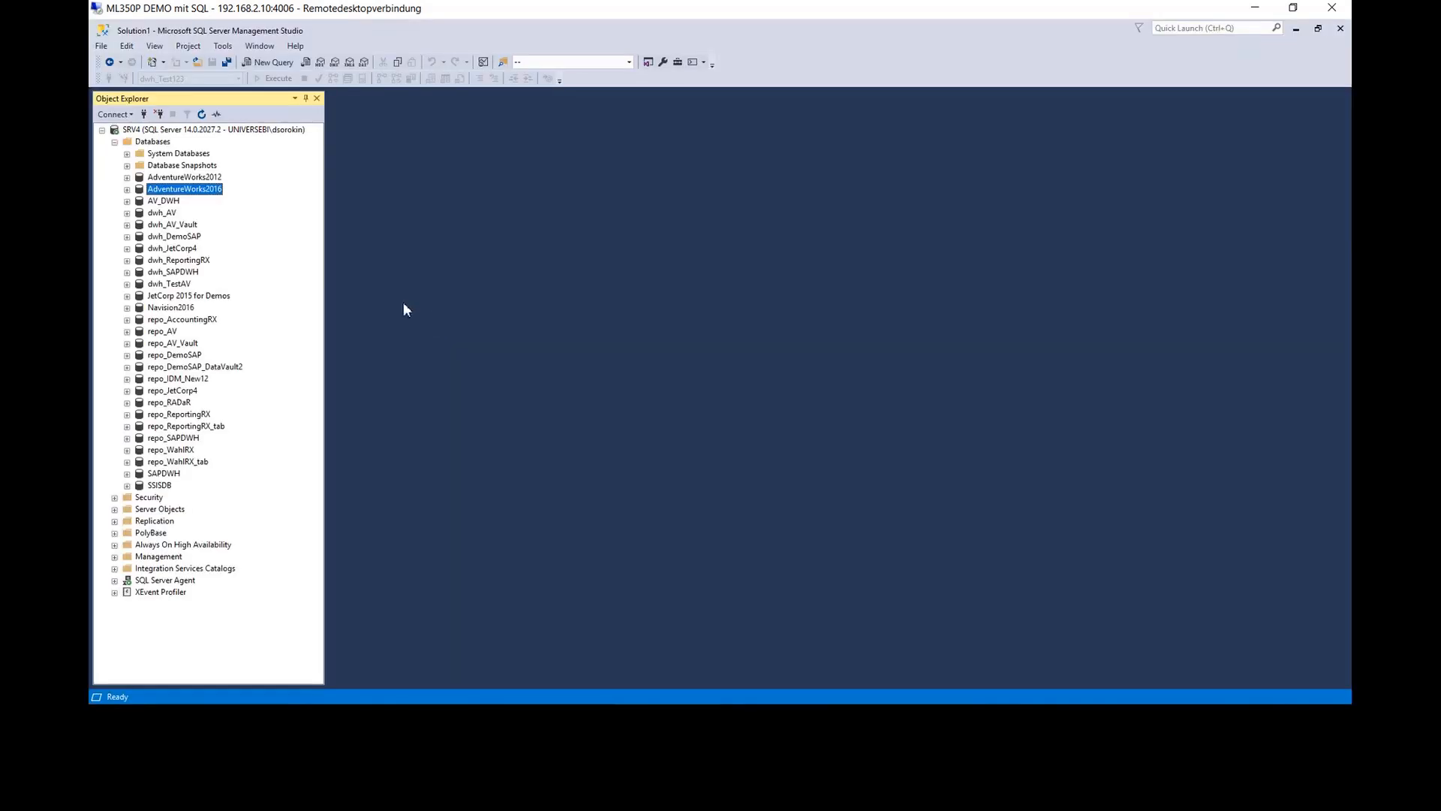
left_click(153, 142)
right_click(154, 143)
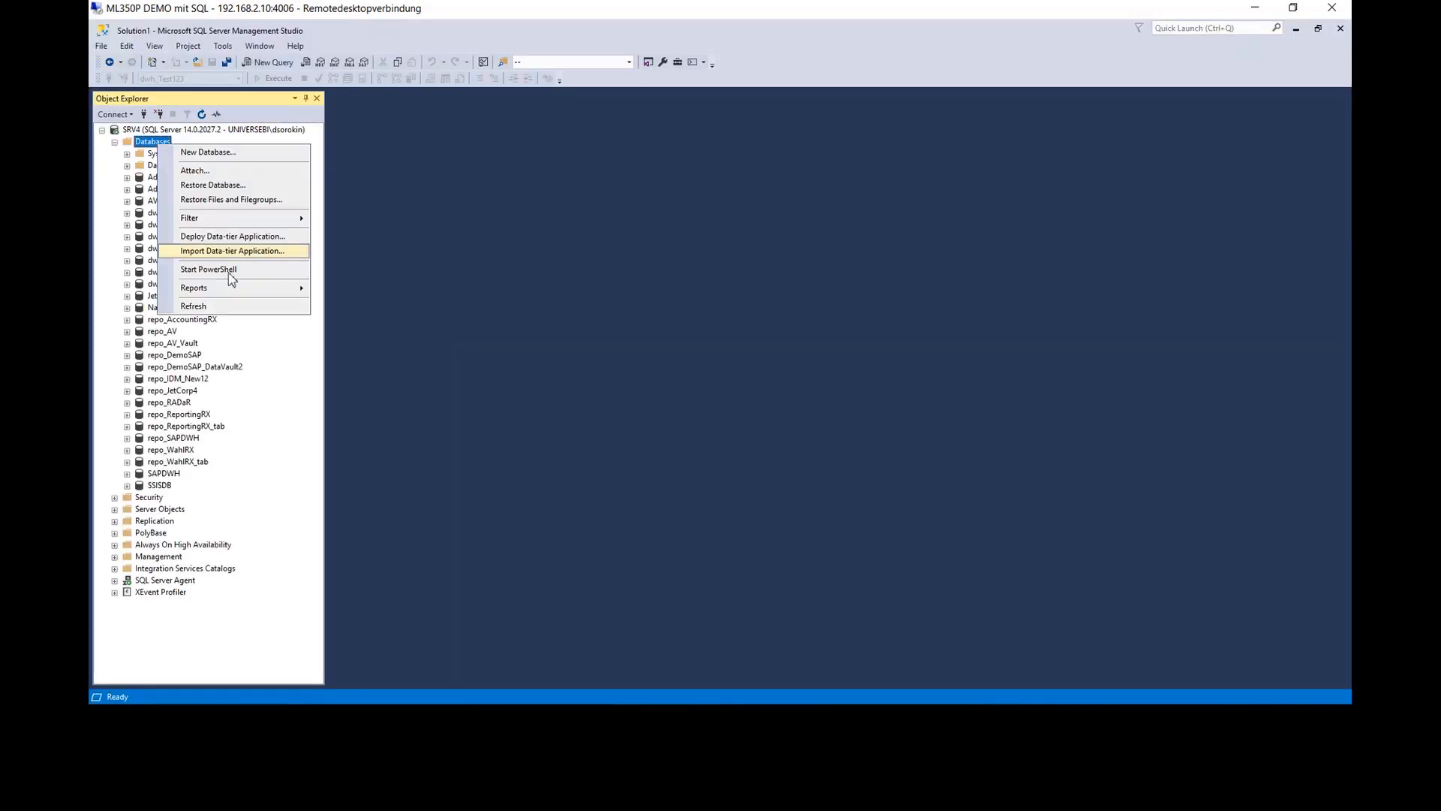
left_click(227, 309)
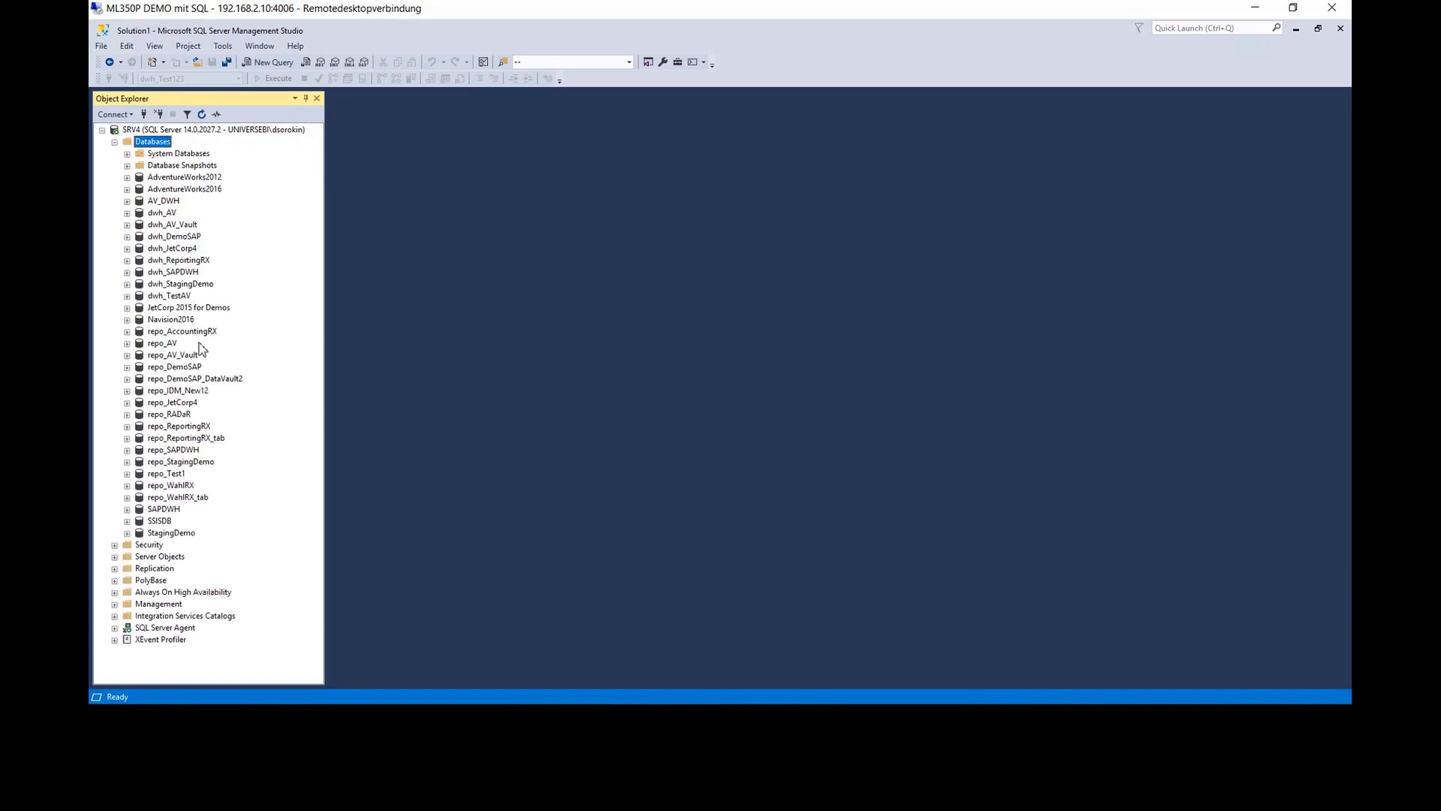
left_click(185, 534)
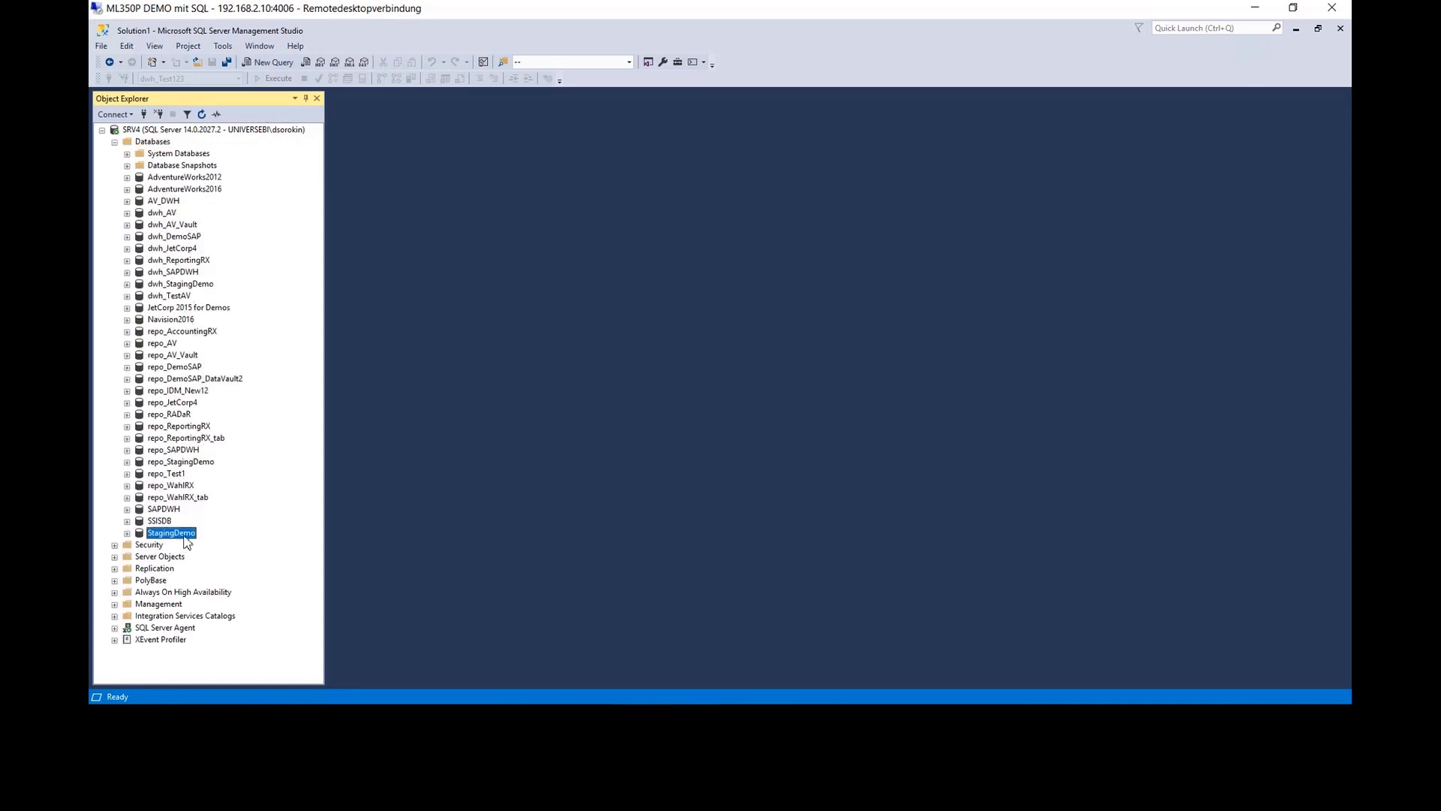
key("F2")
key("ctrl+c")
- Return to the new connector form and enter StagingDemo as both its database name and connector name
key("alt+Tab")
left_click(707, 464)
key("alt+Tab")
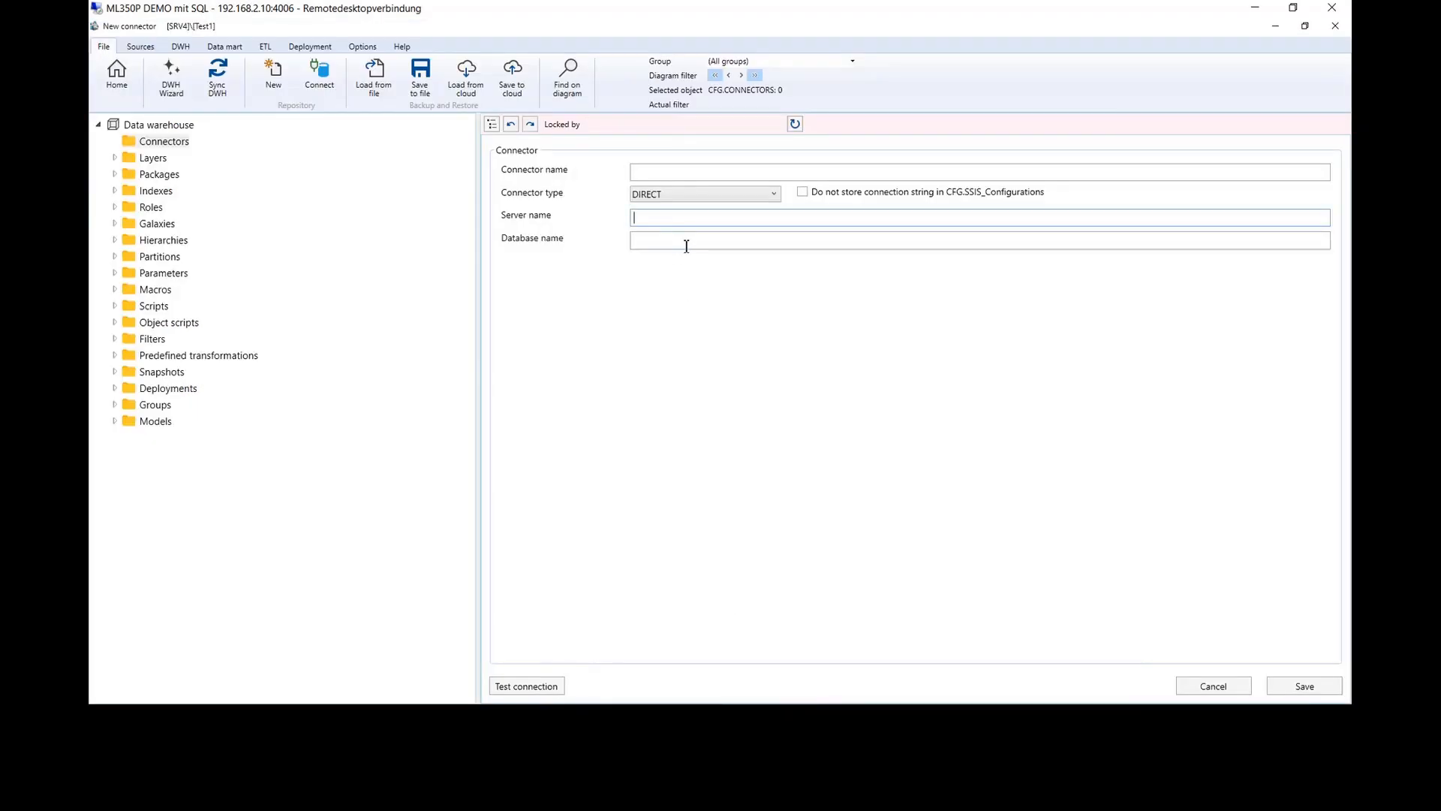
key("ctrl+v")
left_click(657, 172)
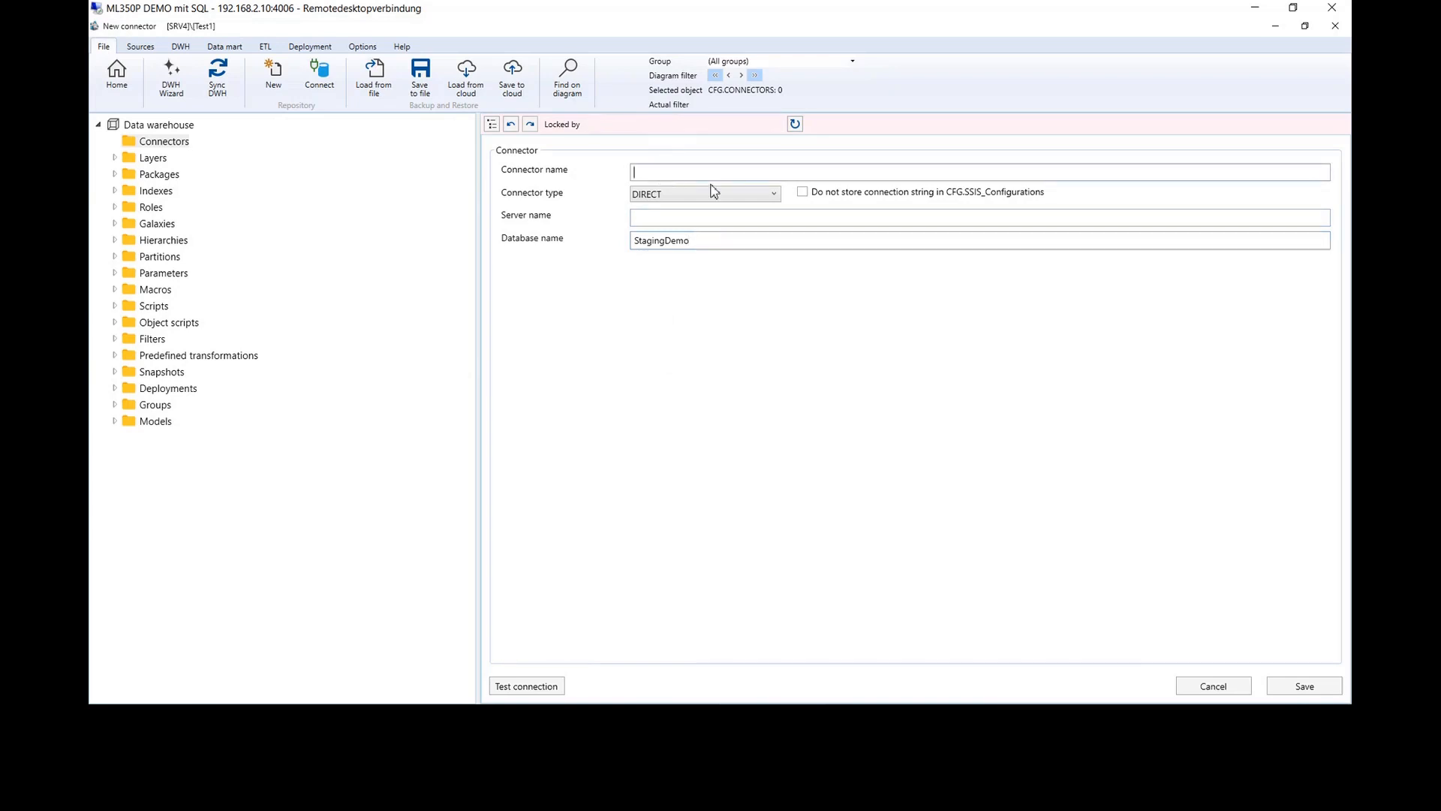
key("ctrl+v")
- Save the StagingDemo connector, test its connection and return to the flow diagram
left_click(1304, 686)
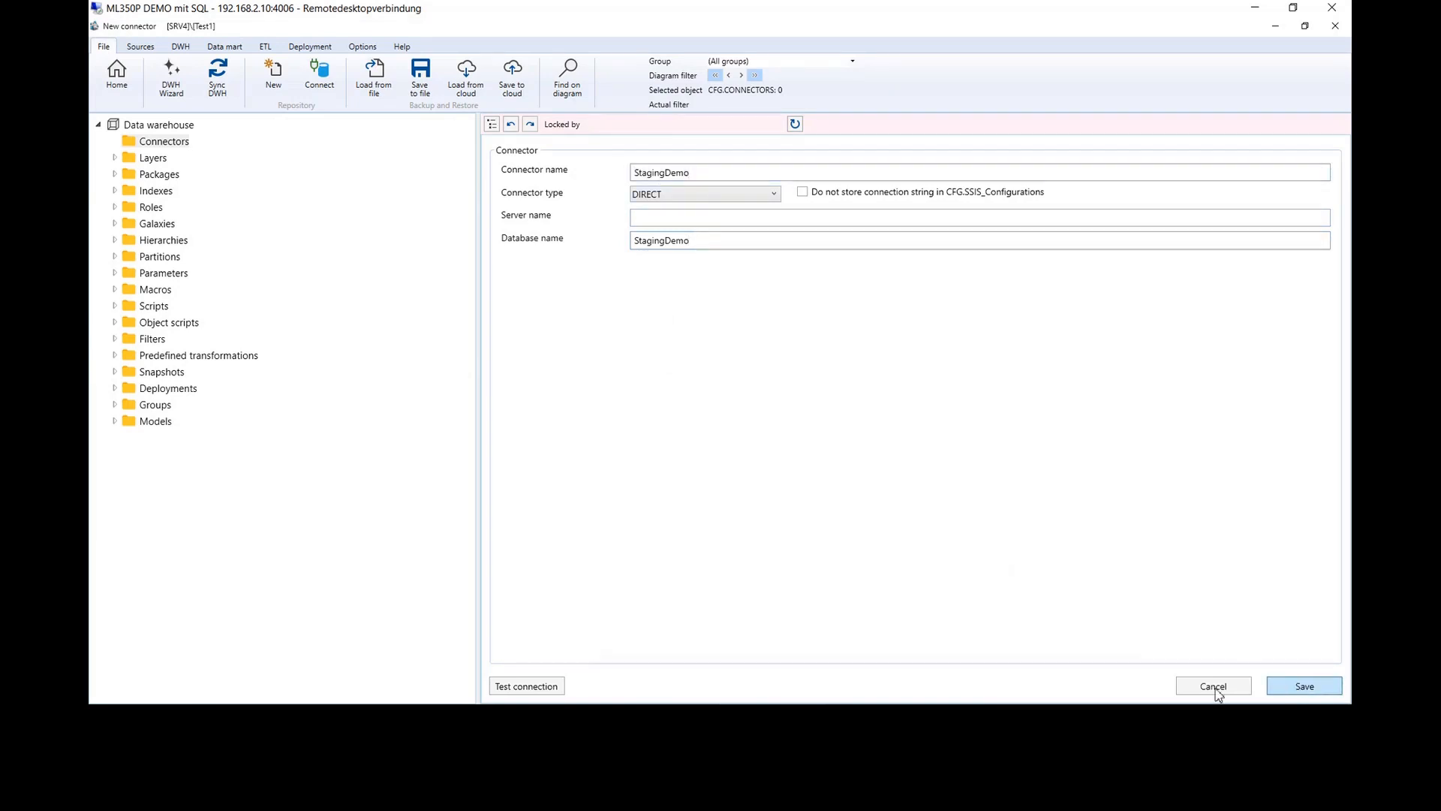
left_click(544, 686)
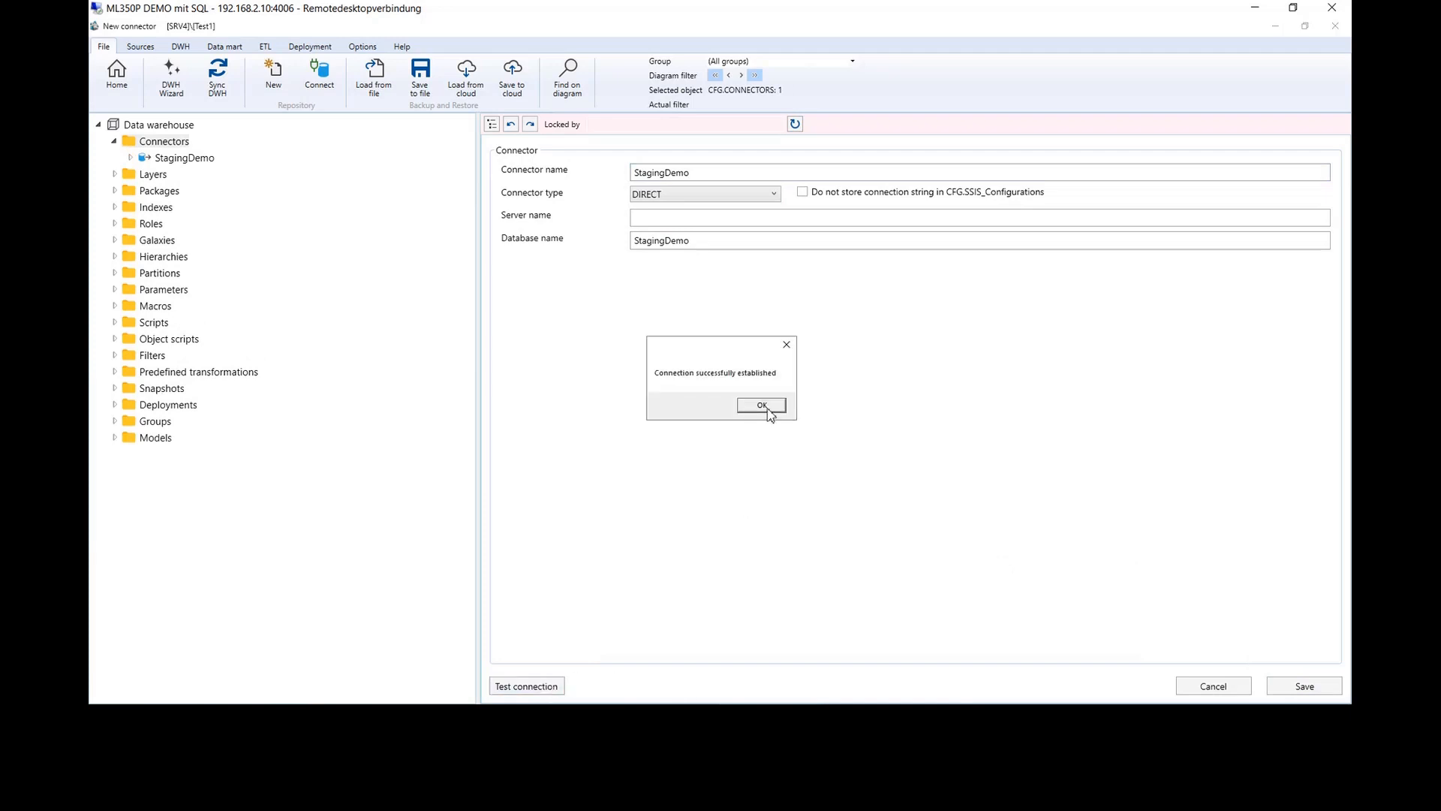
left_click(770, 407)
left_click(112, 81)
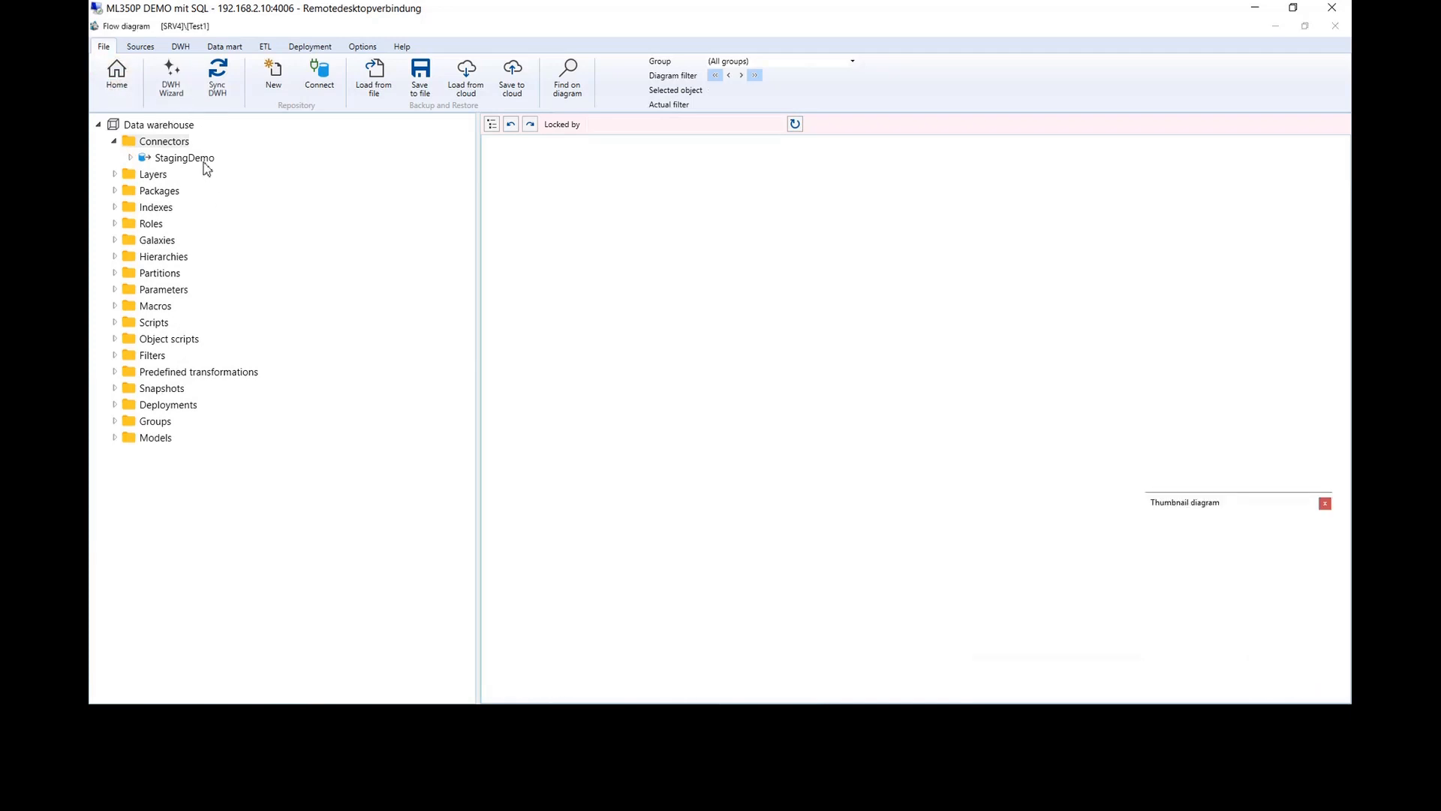
- Expand the StagingDemo connector in the object tree and start the DWH Wizard for it
left_click(192, 158)
left_click(130, 157)
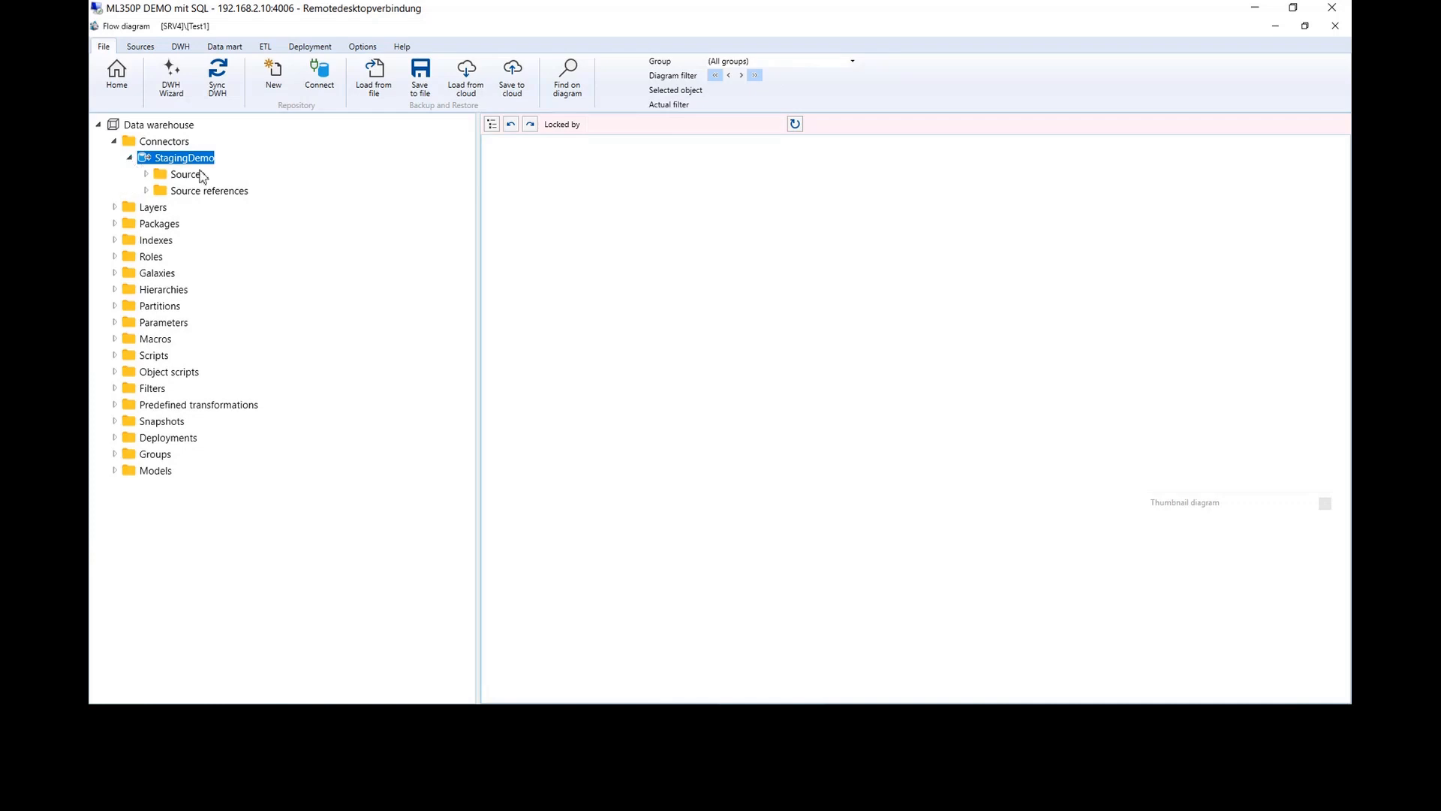
right_click(191, 159)
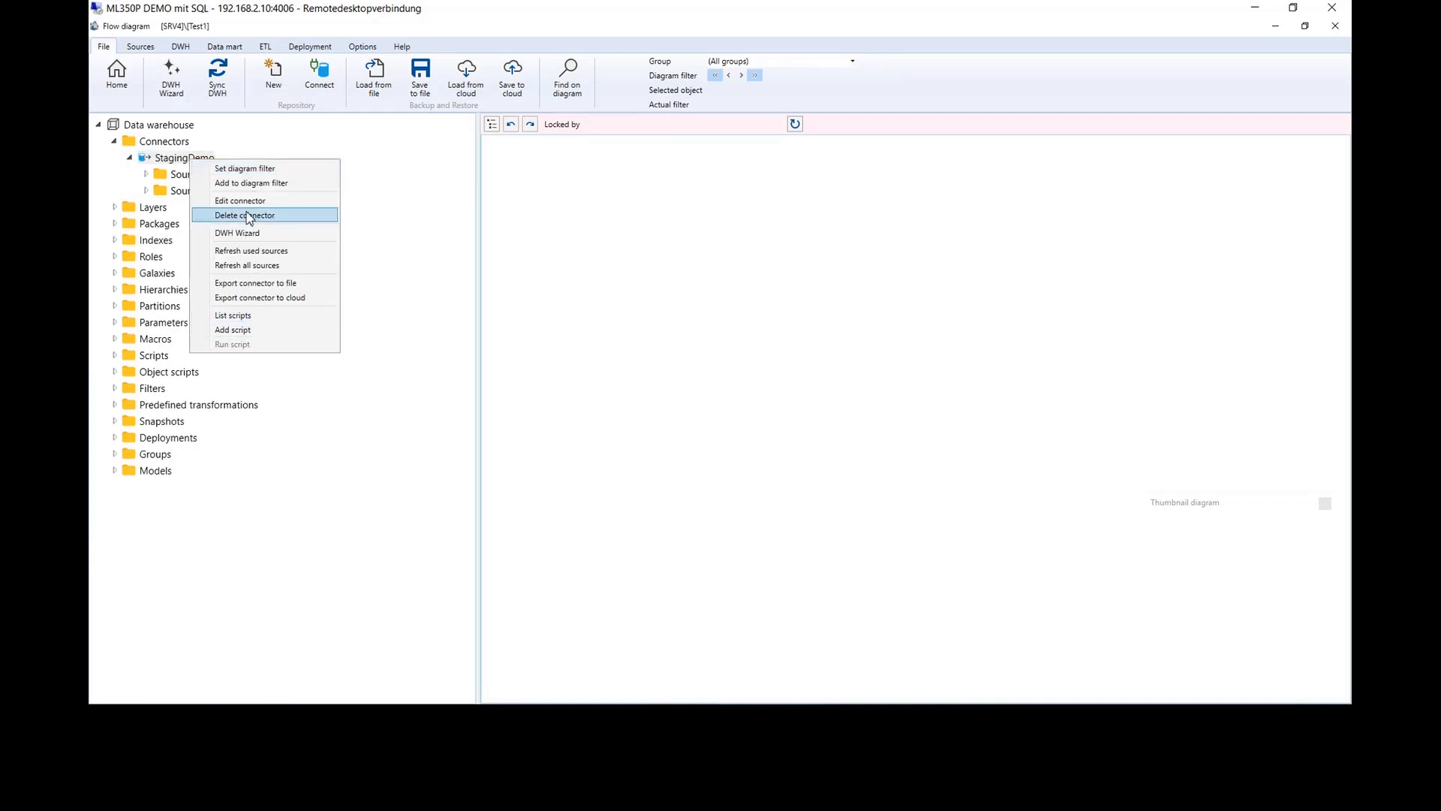
left_click(255, 233)
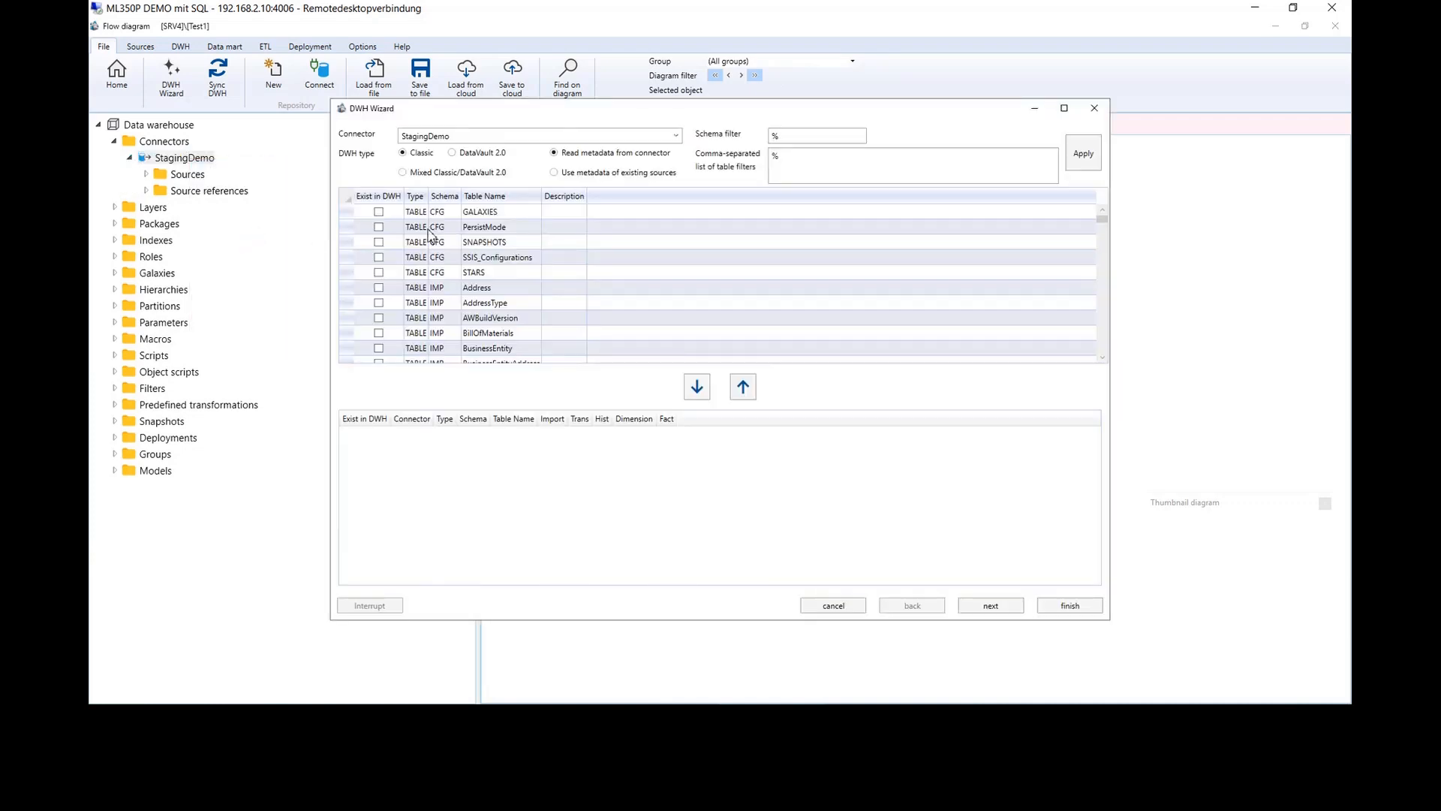
- Add the STG schema tables Employee, Department and EmployeeDepartmentHistory to the wizard's list of tables to import
scroll(477, 266, "down", 10)
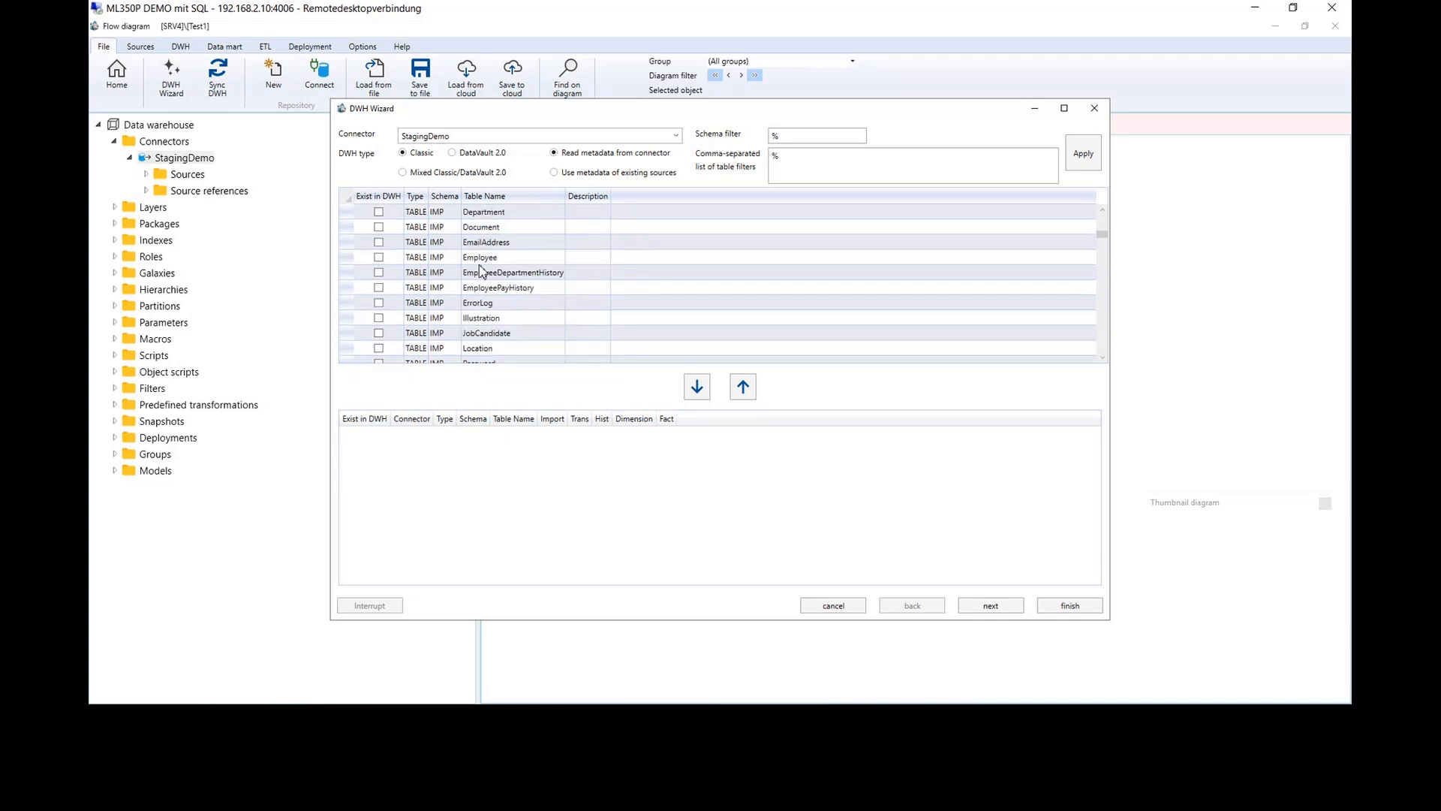
scroll(482, 275, "down", 15)
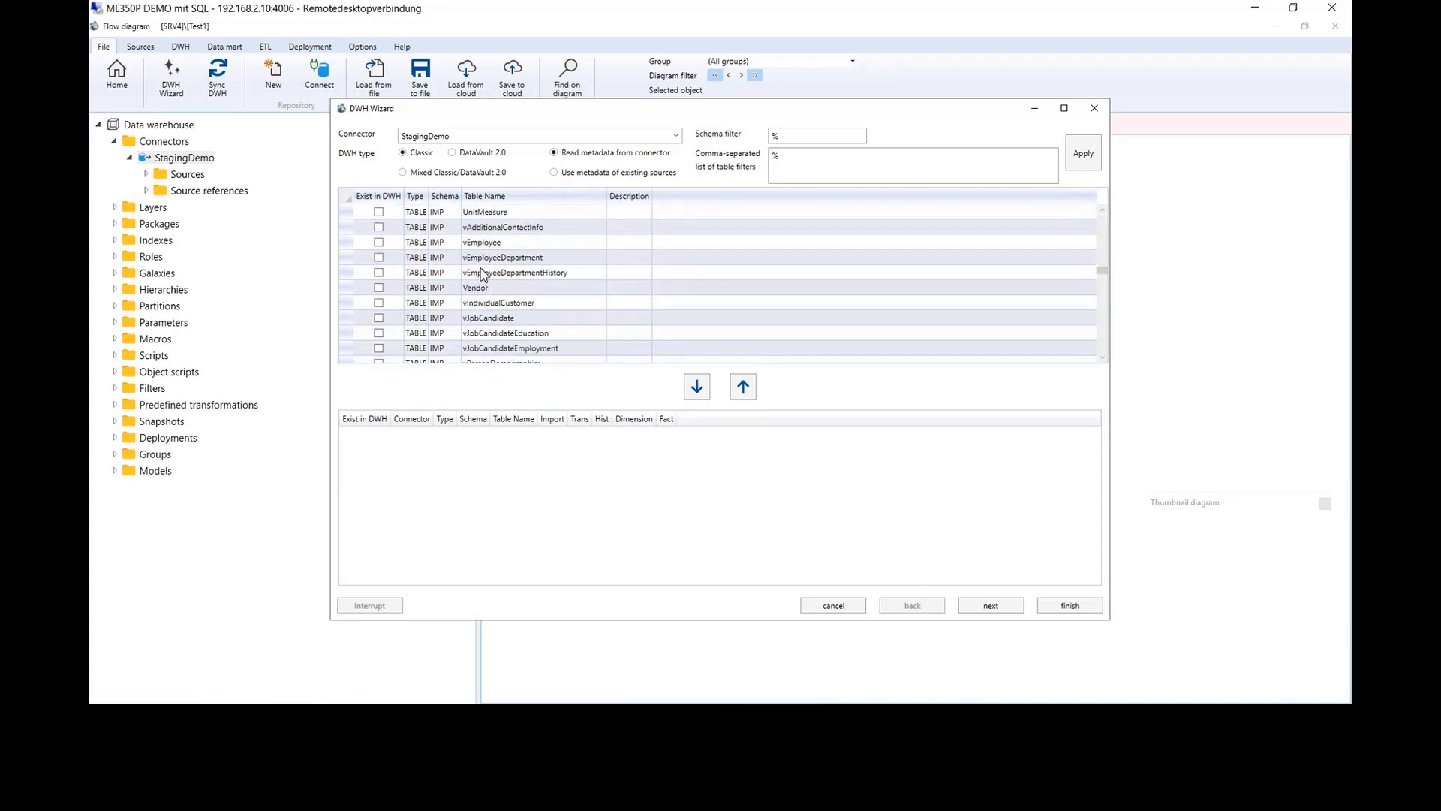
scroll(485, 275, "down", 3)
scroll(487, 275, "up", 3)
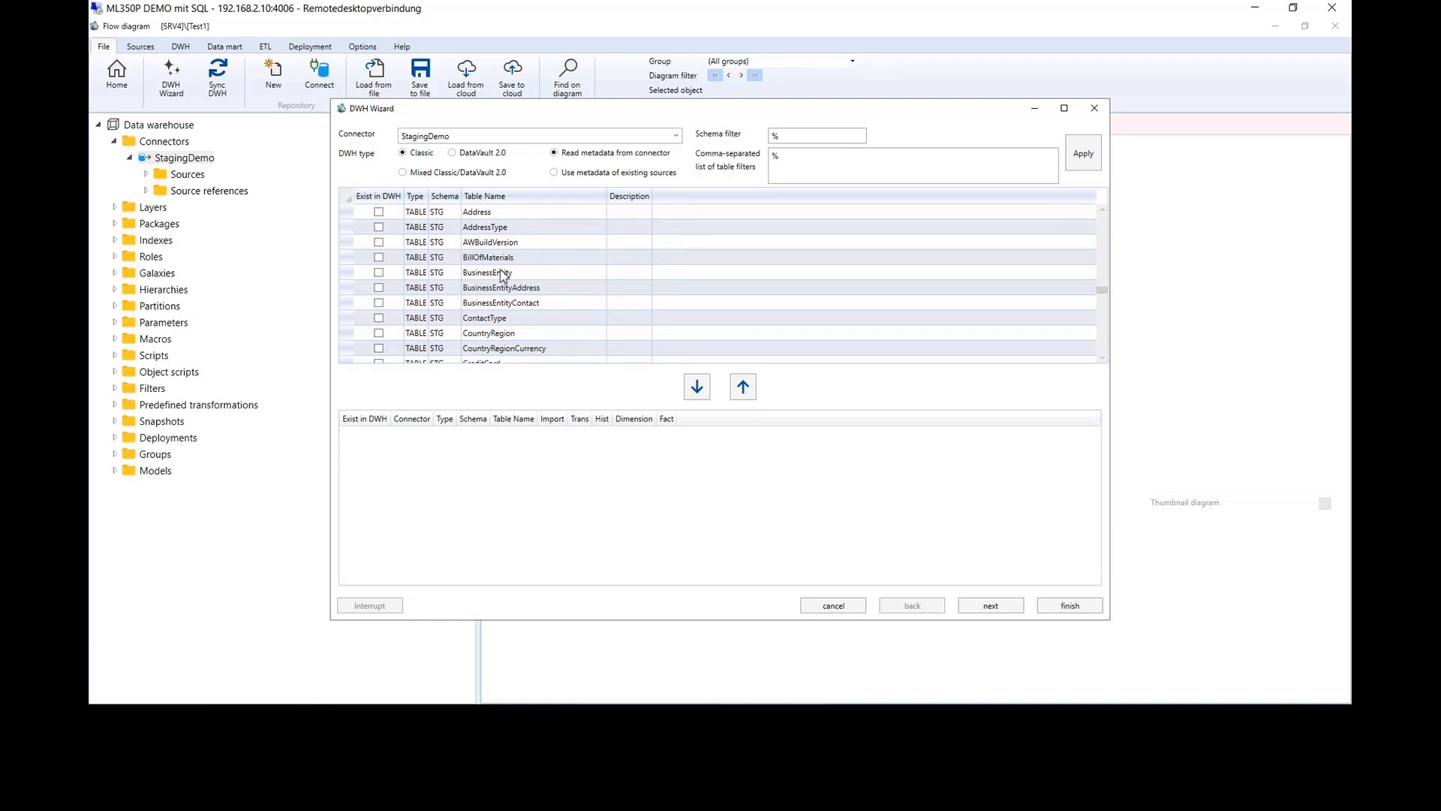
scroll(520, 287, "down", 2)
scroll(520, 286, "down", 3)
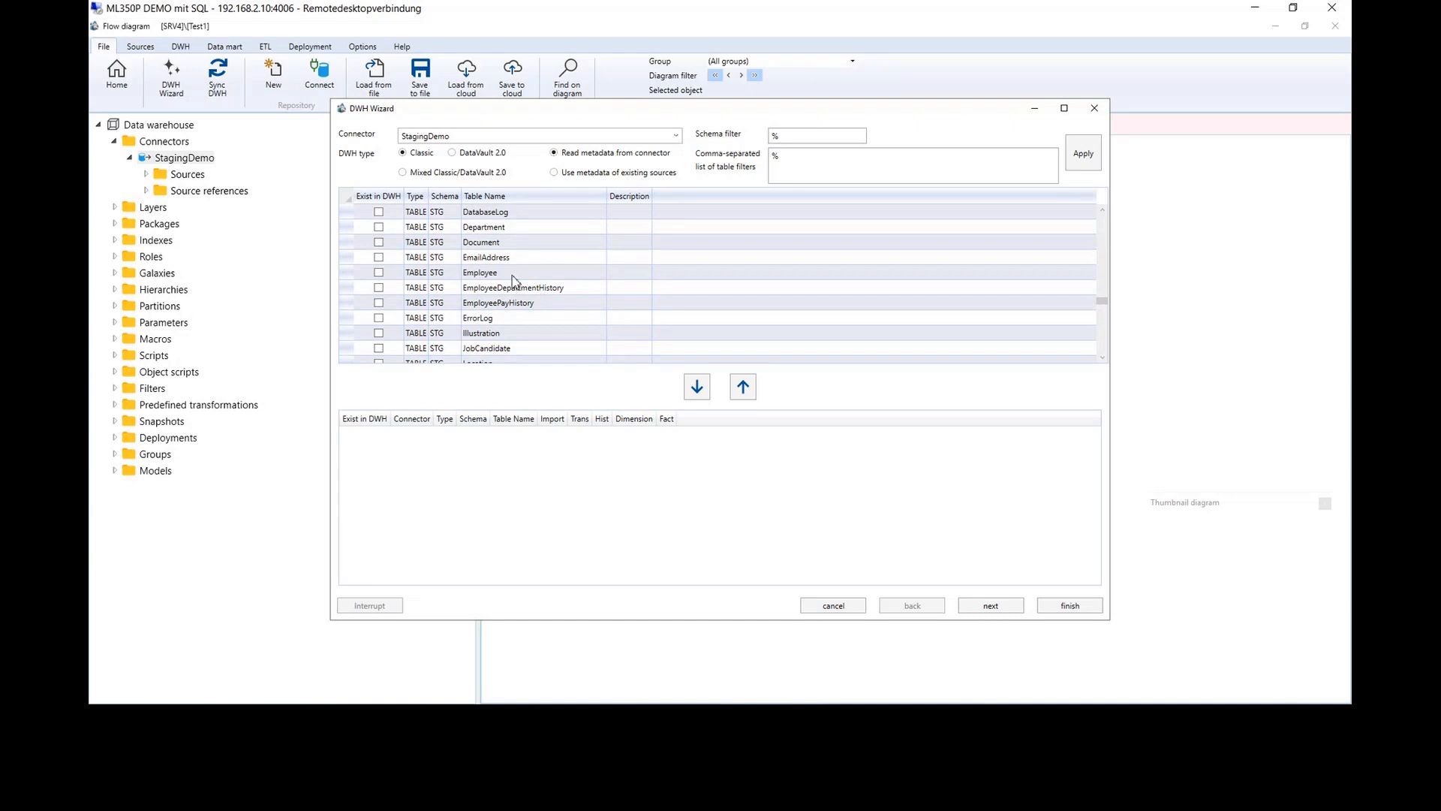
left_click(515, 273)
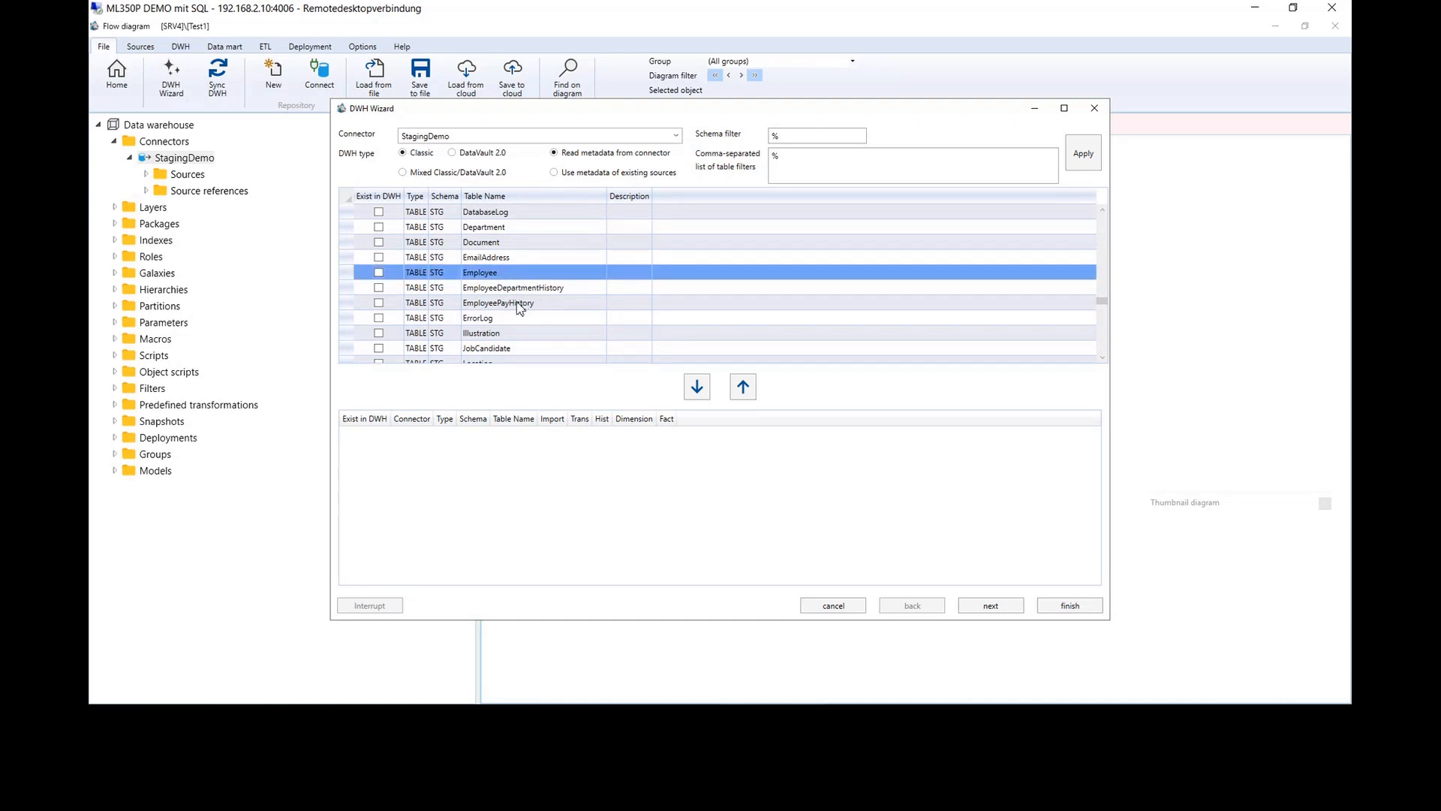
left_click(496, 229, "ctrl")
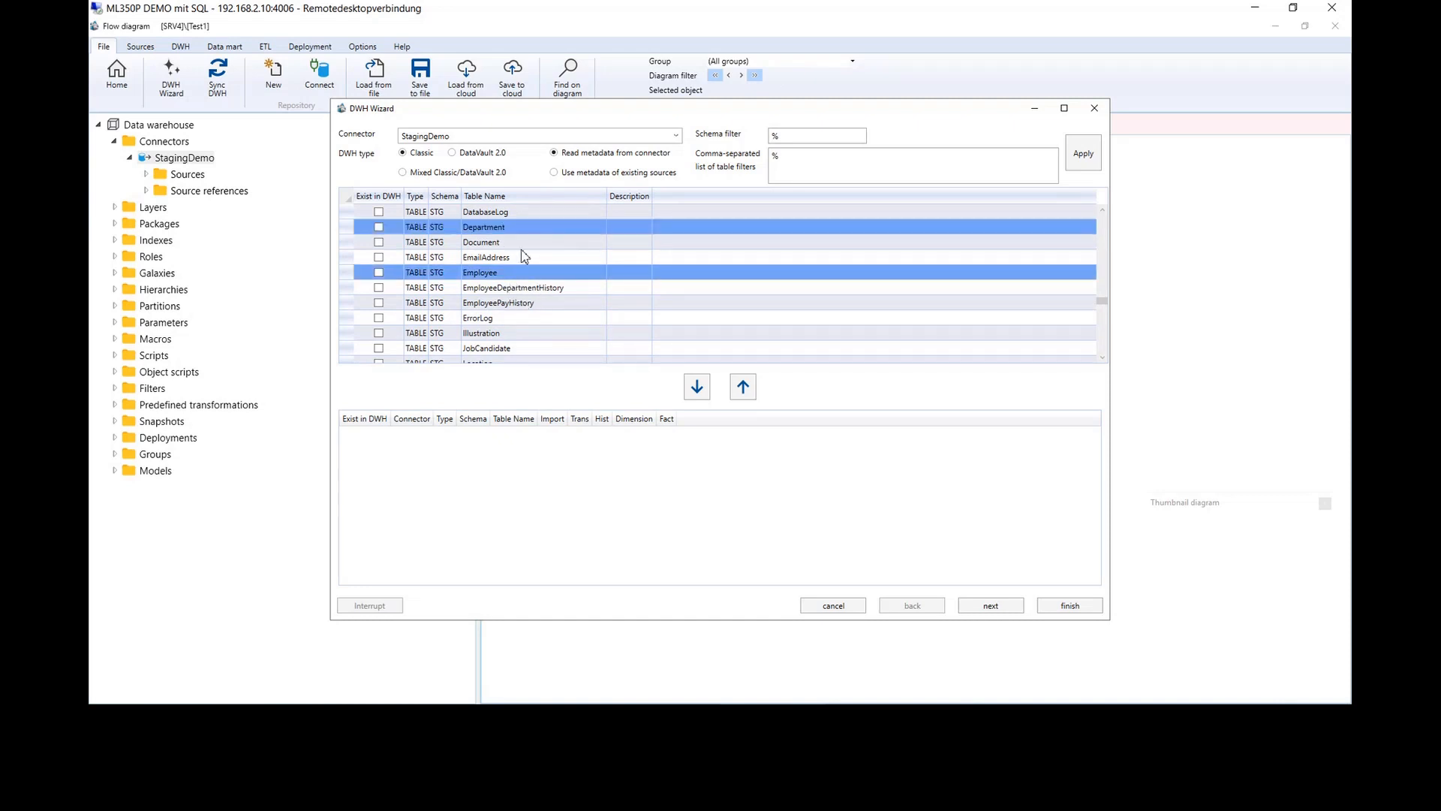
left_click(511, 289, "ctrl")
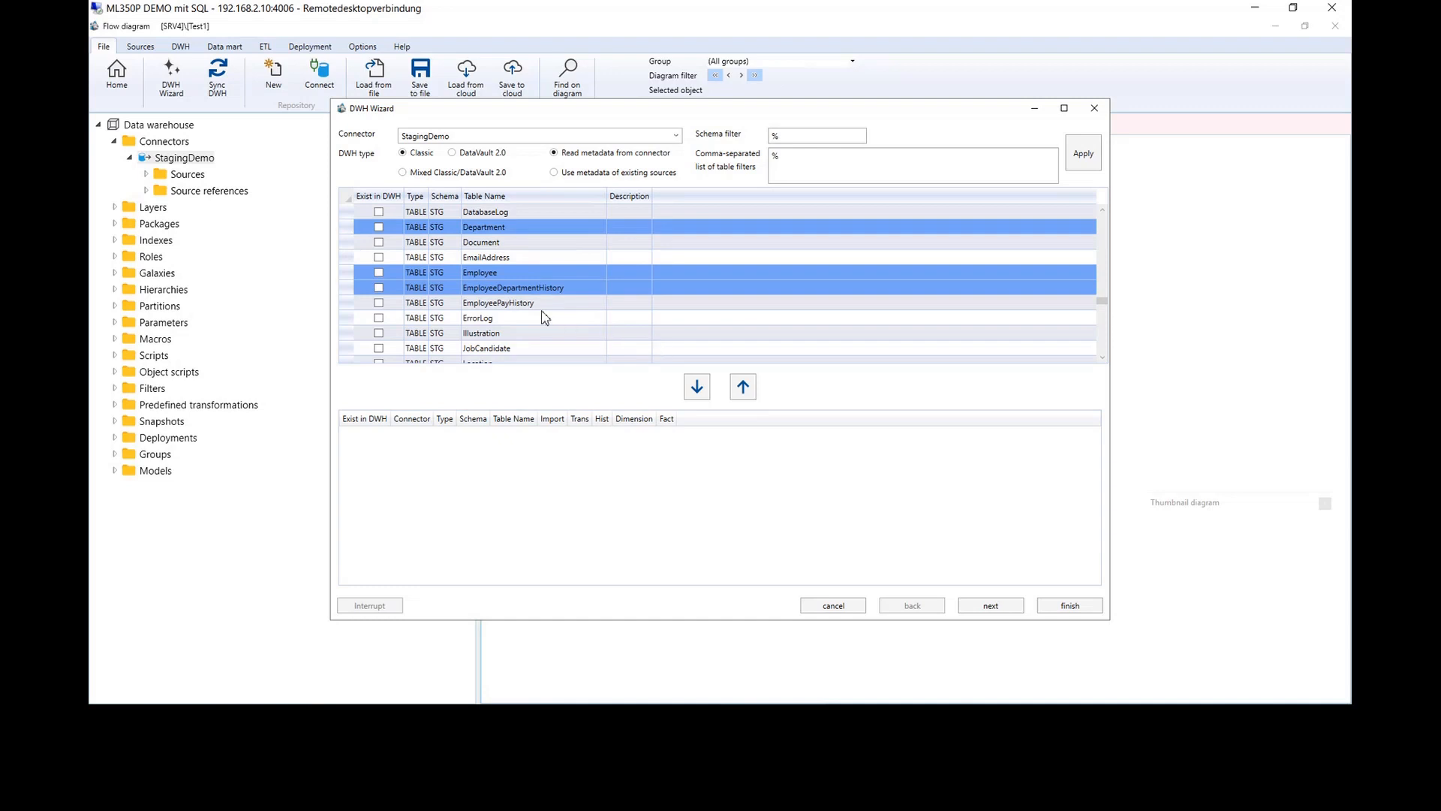
left_click(698, 389)
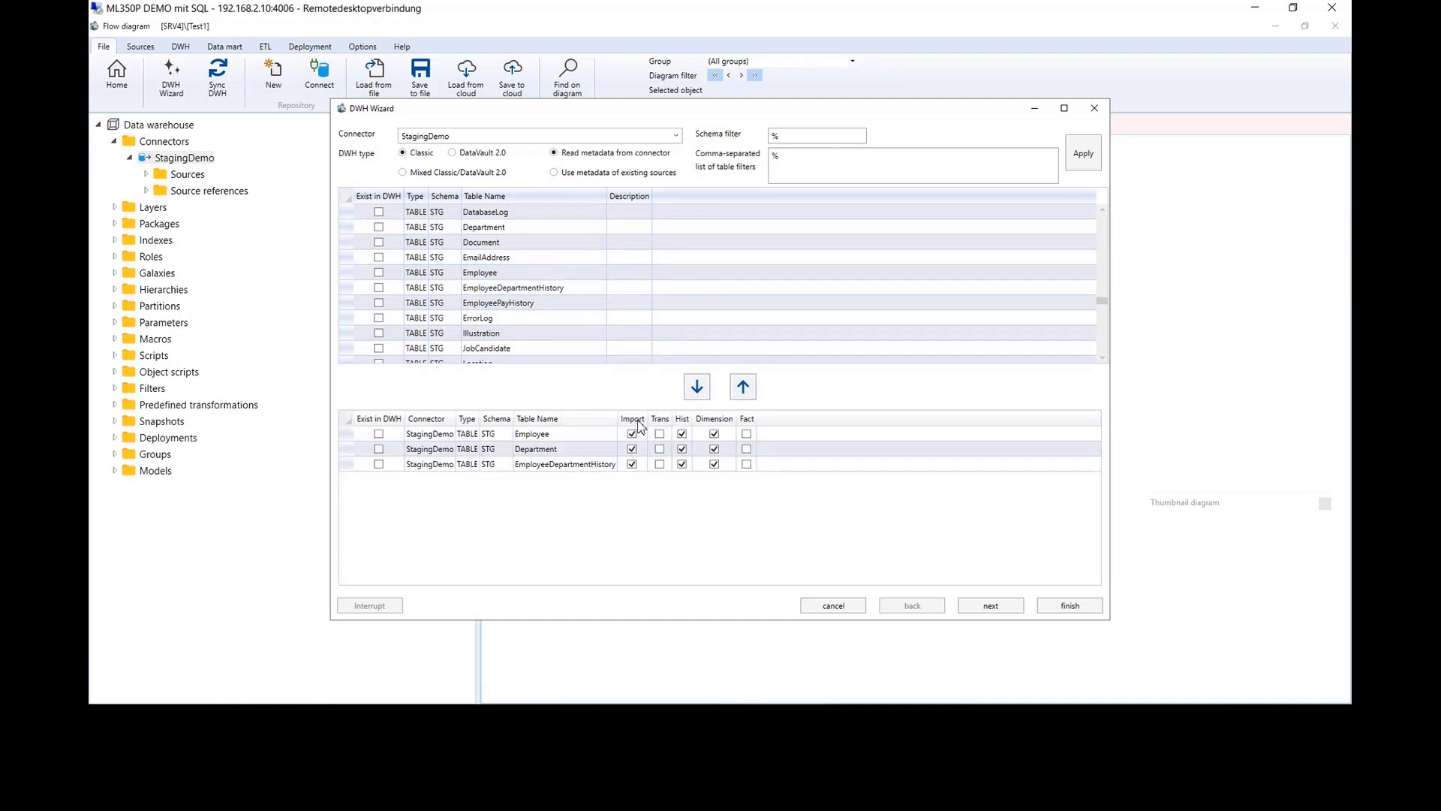
- Adjust the Hist setting in the wizard's table list and finish the wizard to generate the data warehouse model
left_click(683, 433)
left_click(1071, 608)
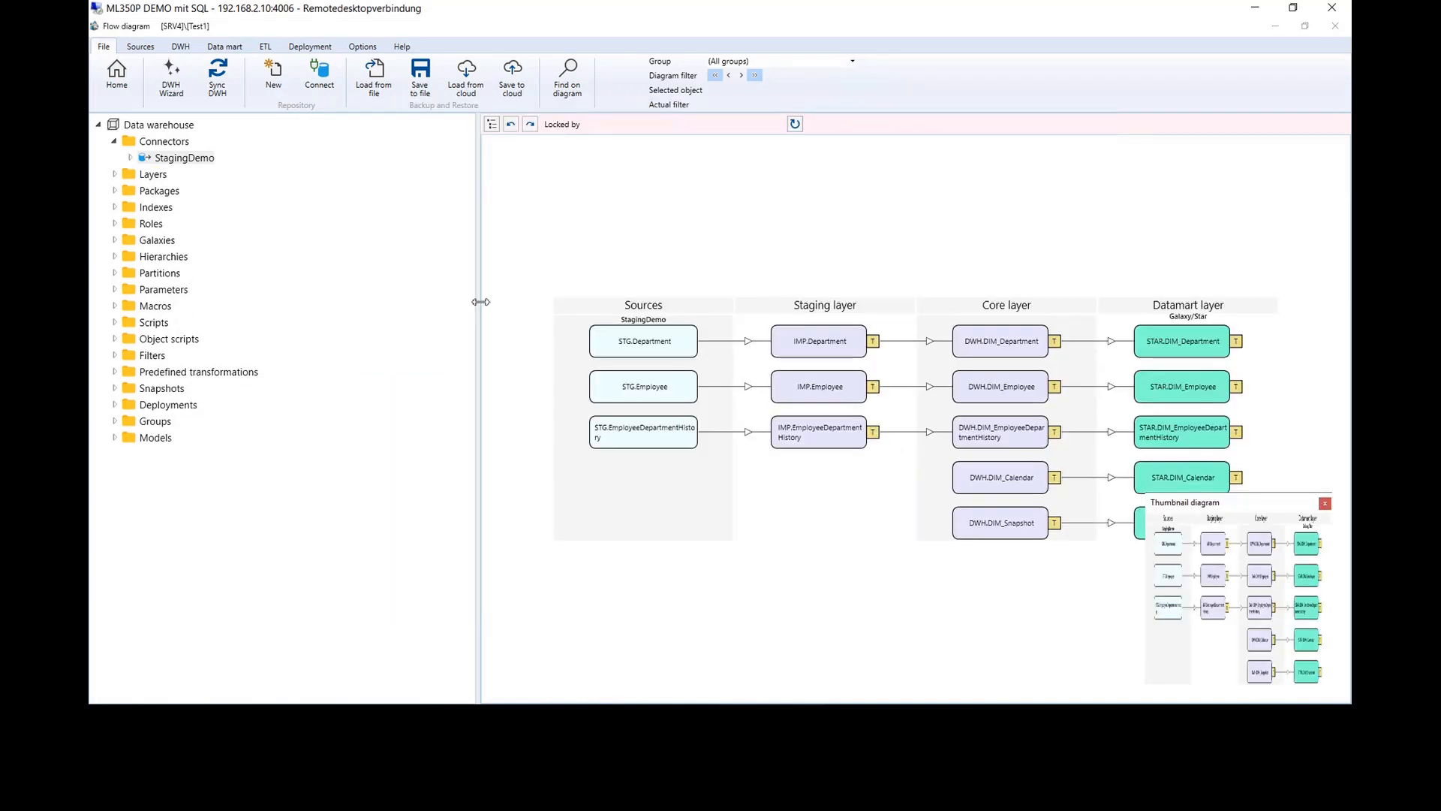
- Enlarge the diagram area, open the IMP.Department transformation and highlight [StagingDemo].[STG].[Department] in its view's FROM clause
left_click_drag(480, 301, 343, 300)
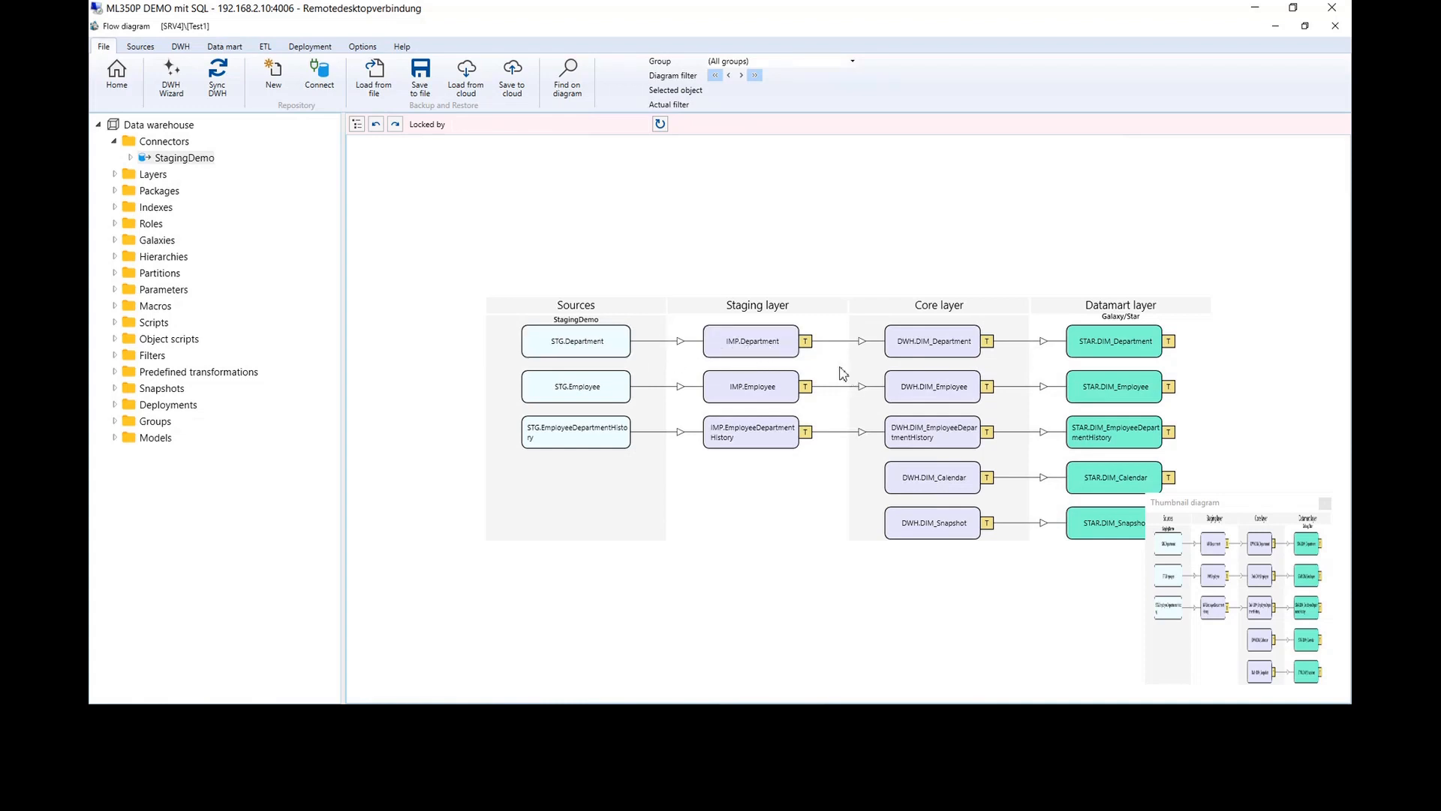
double_click(762, 344)
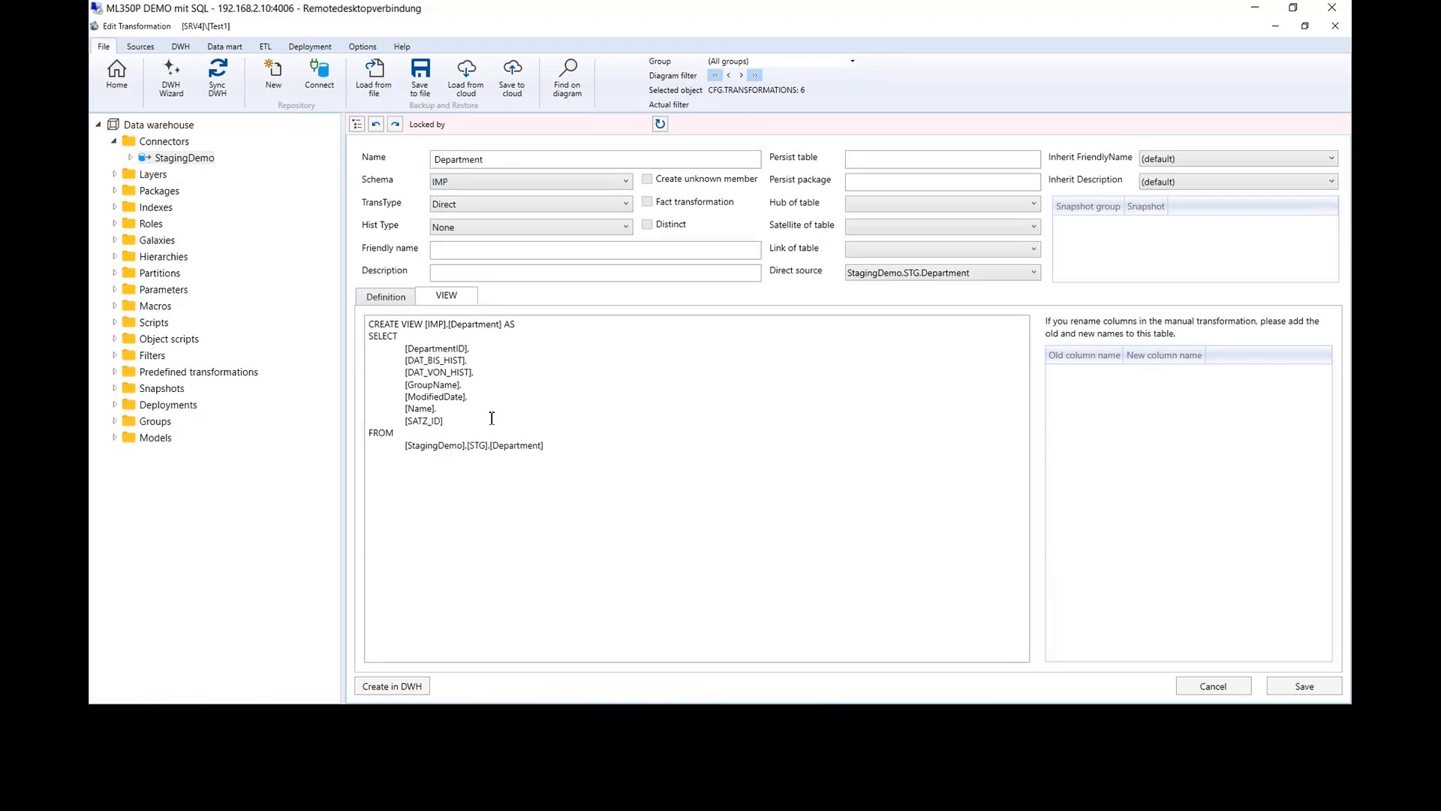
left_click_drag(547, 445, 404, 452)
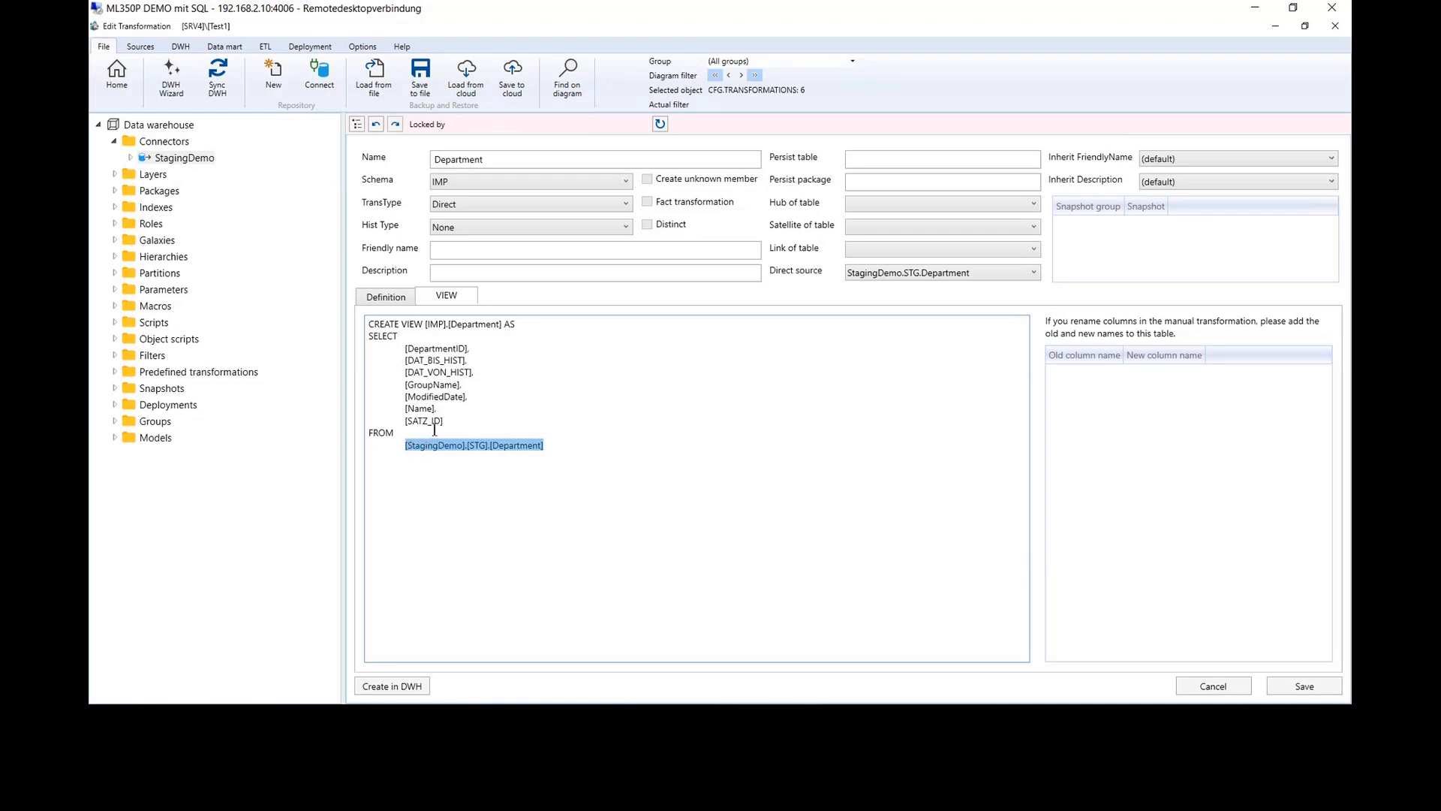
- Set the Hist Type of the IMP.Department transformation to FullHist, save it and reopen it to check the setting
left_click(409, 442)
left_click_drag(410, 450, 558, 452)
left_click(628, 228)
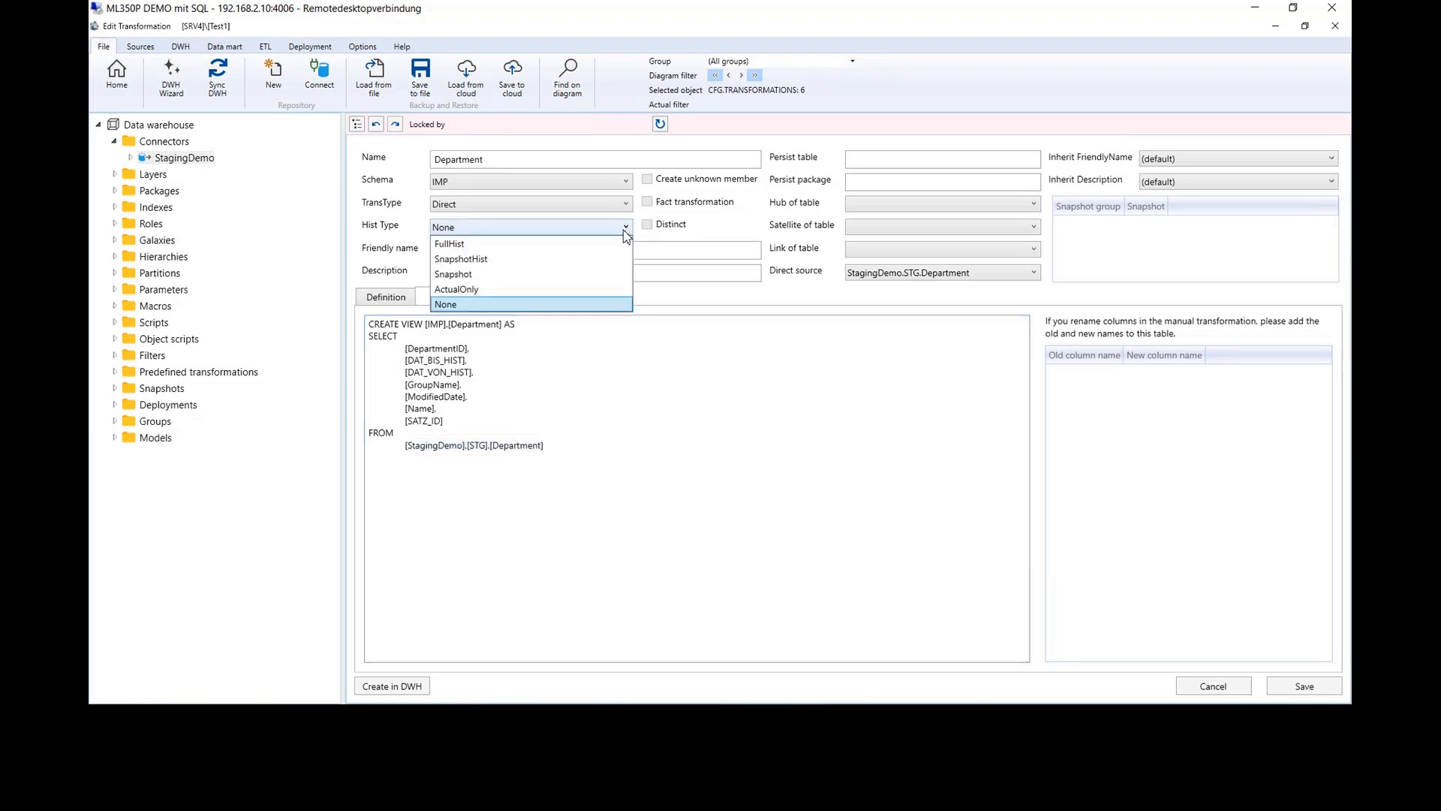
left_click(484, 244)
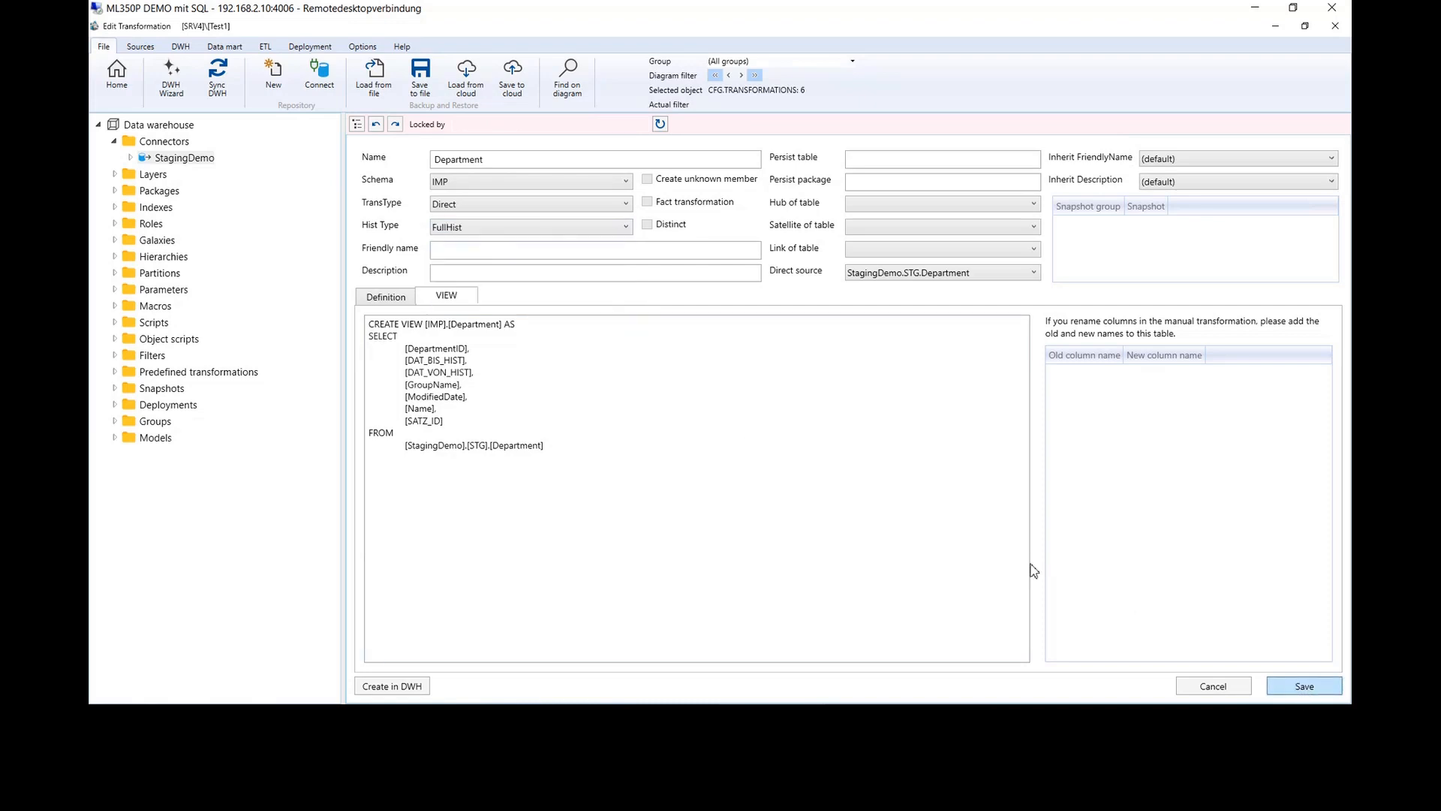
left_click(116, 78)
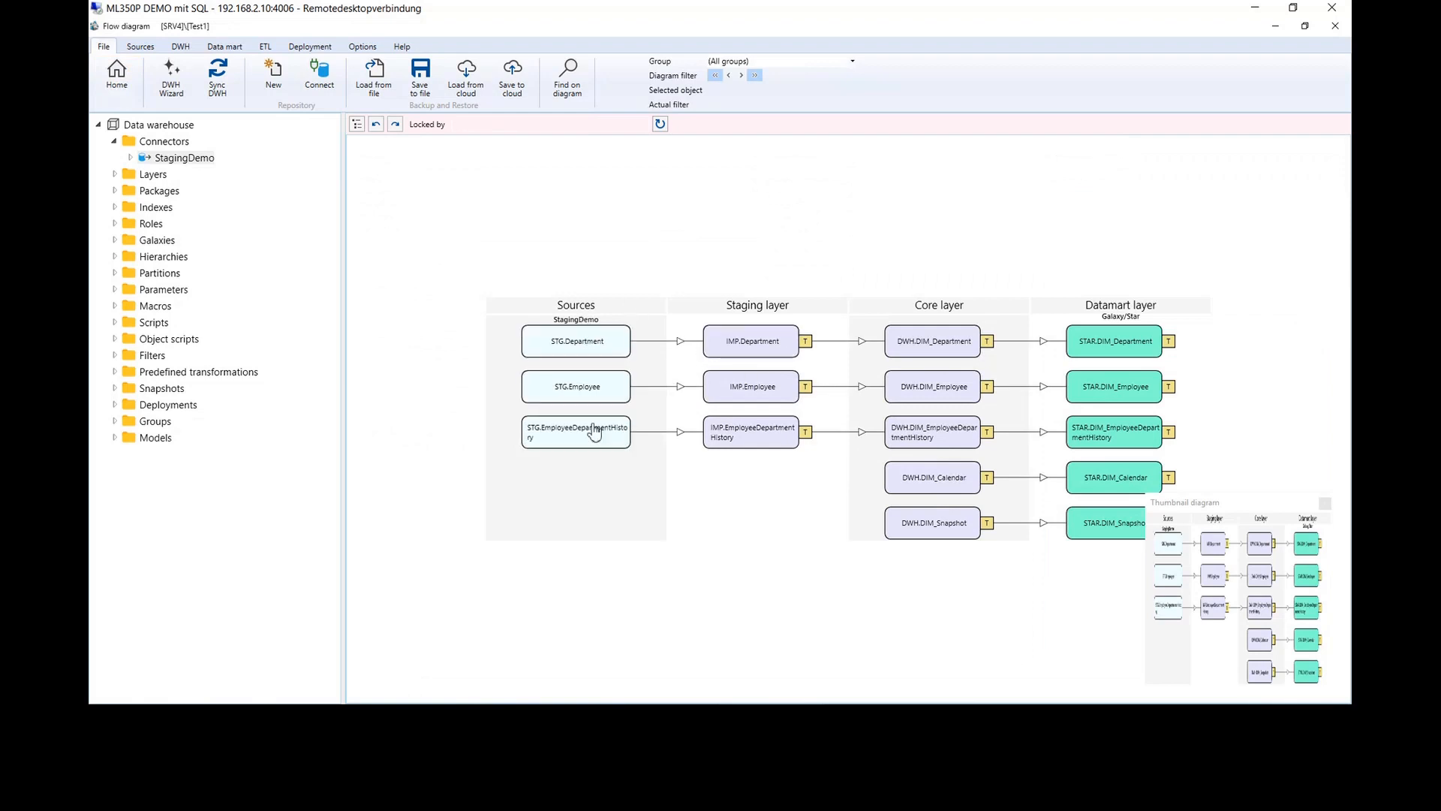
double_click(781, 351)
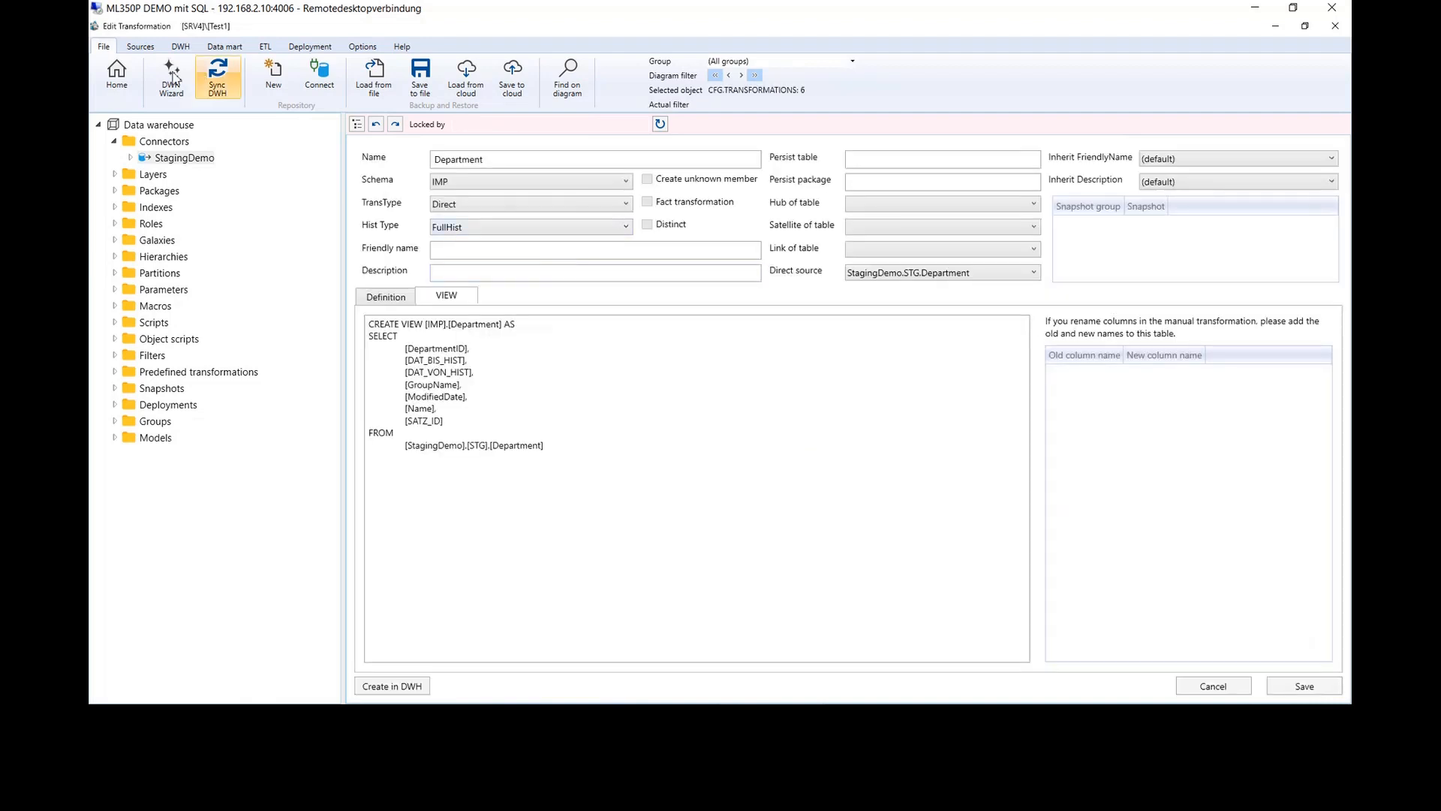
left_click(116, 73)
- Set the Hist Type of the IMP.Employee transformation to FullHist, save it and return to the flow diagram
double_click(762, 391)
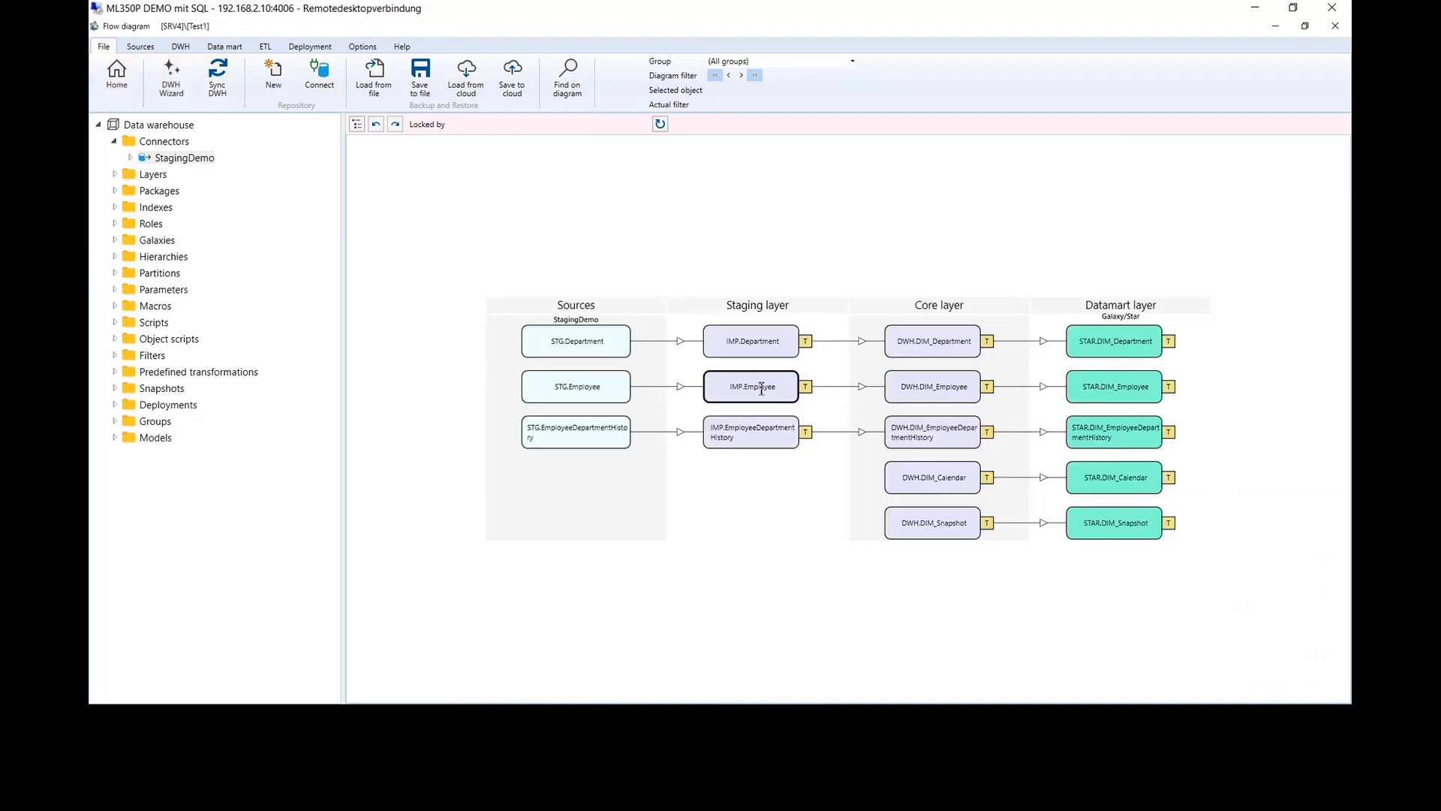
left_click(495, 235)
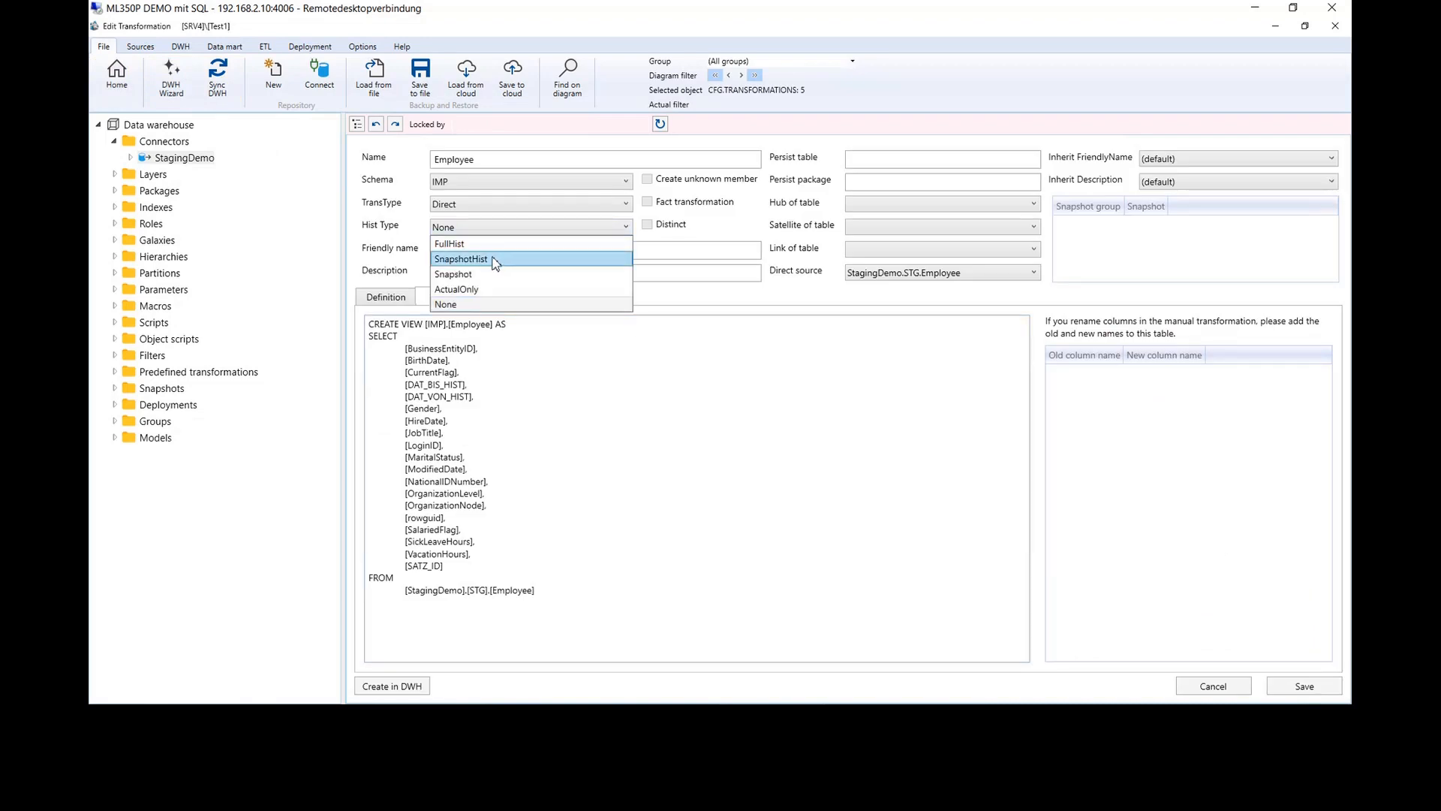
left_click(495, 253)
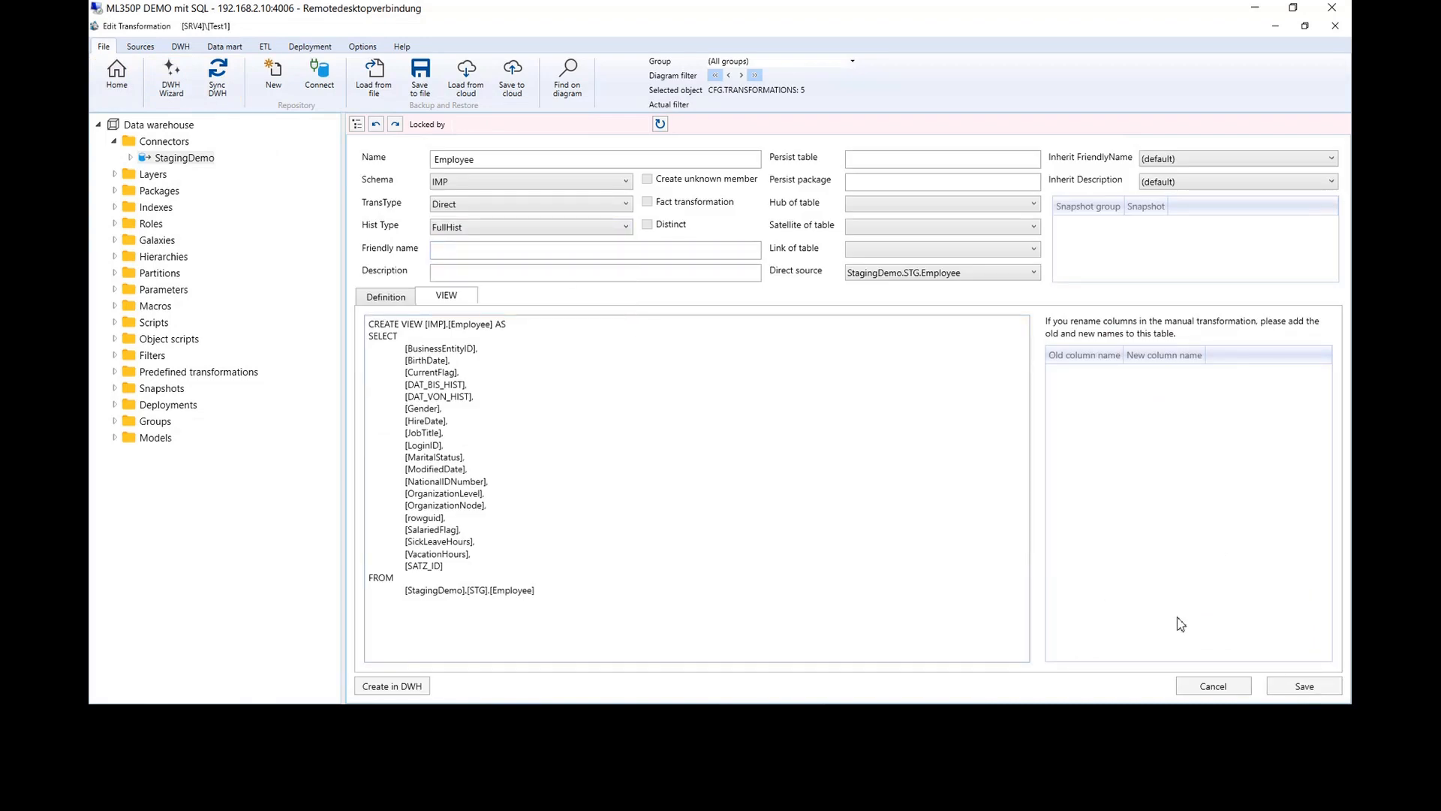
left_click(1306, 694)
left_click(116, 75)
- Set the Hist Type of the IMP.EmployeeDepartmentHistory transformation to FullHist, save it and return to the flow diagram
double_click(750, 433)
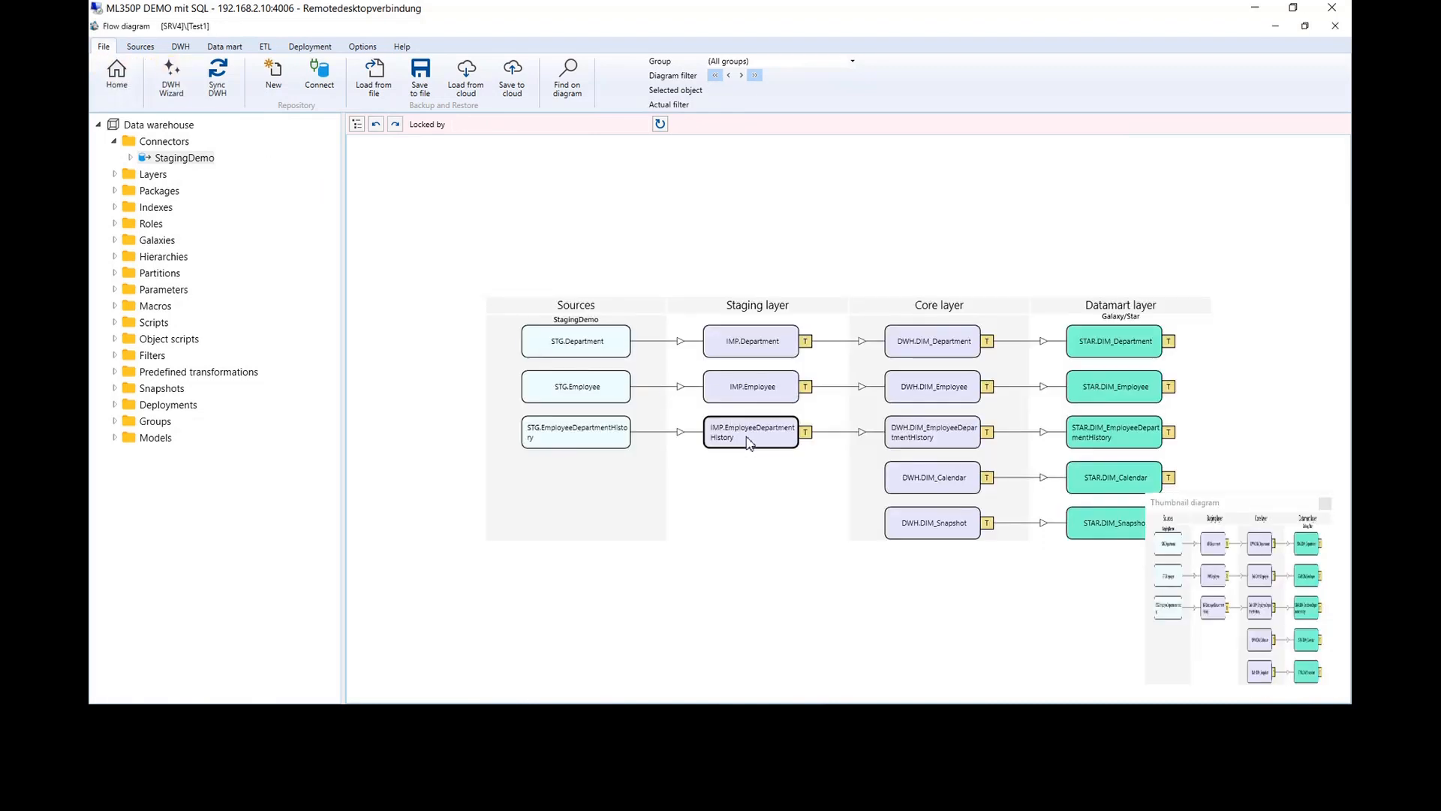
left_click(499, 227)
left_click(502, 254)
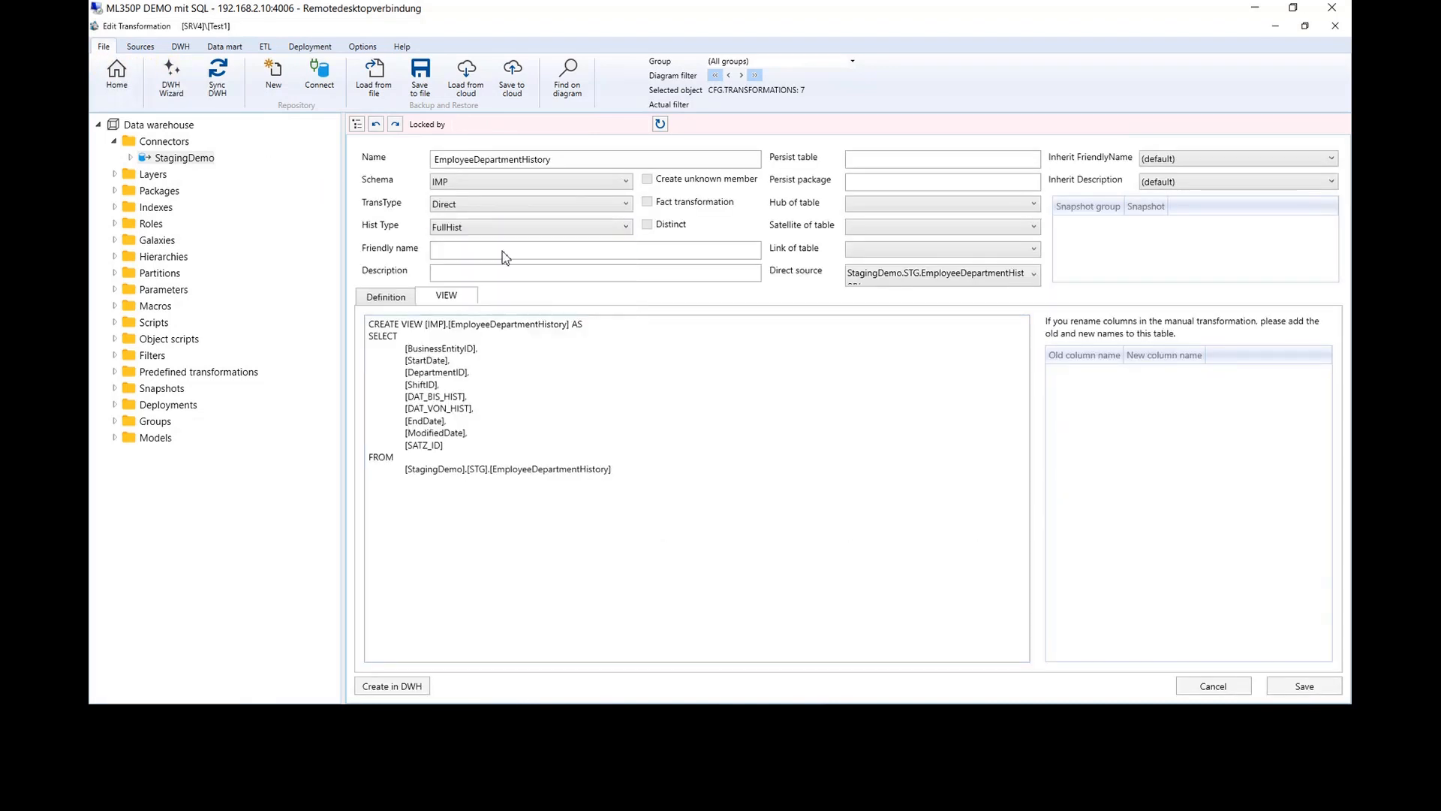
left_click(1288, 694)
left_click(116, 75)
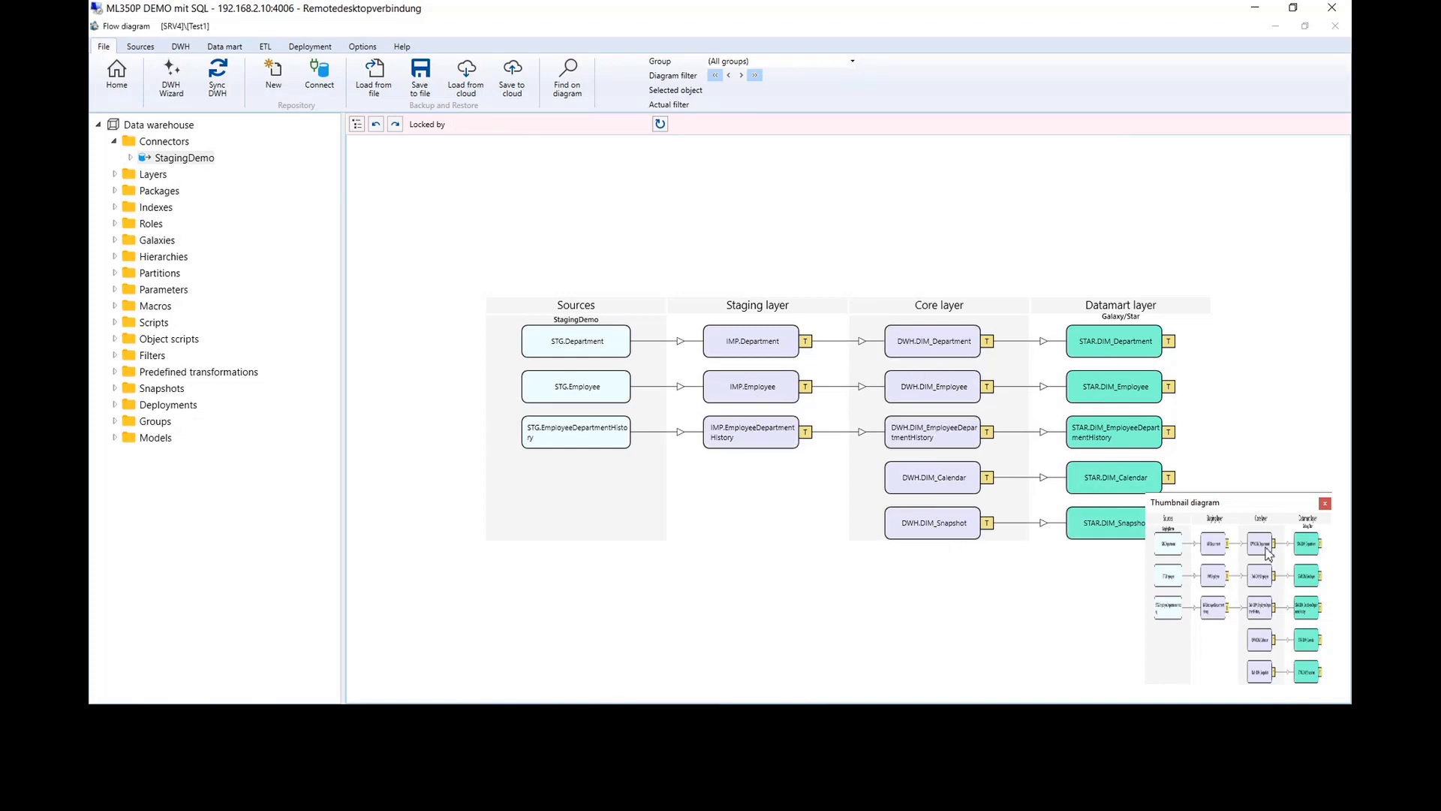
- Close the thumbnail diagram and add persisting to DWH.DIM_Department with persist table DIM_Department_T and persist package PERS1
left_click(1326, 504)
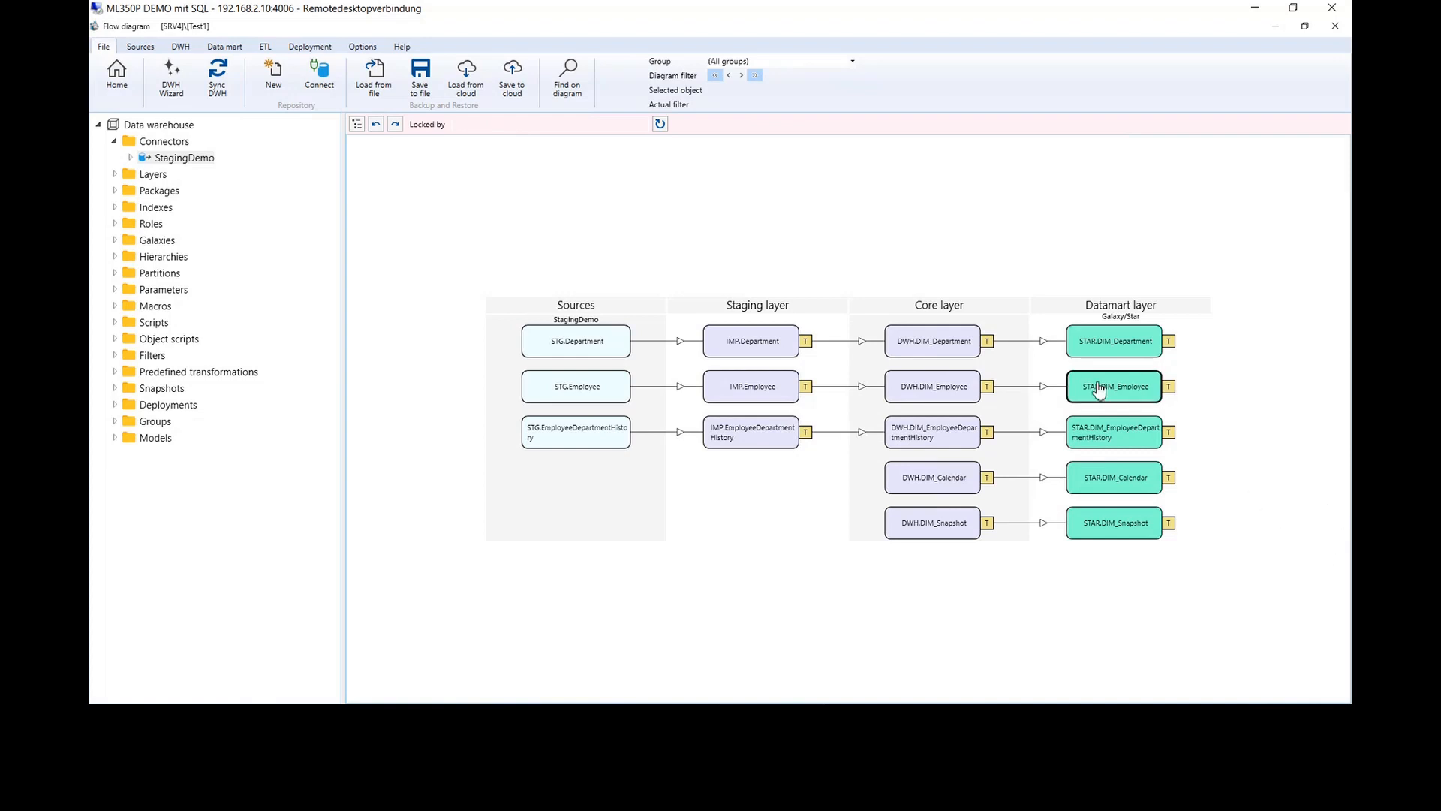
right_click(945, 346)
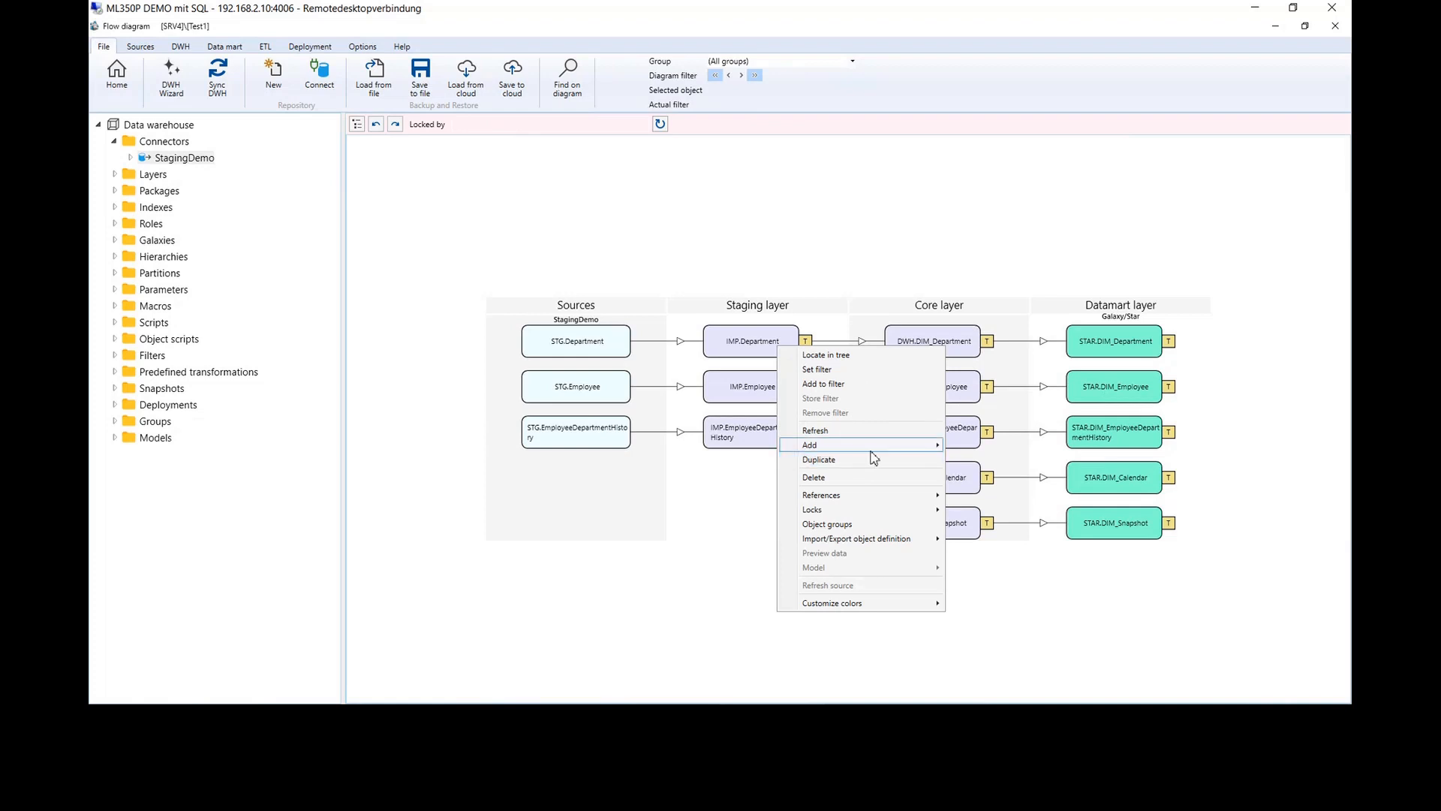
mouse_move(869, 448)
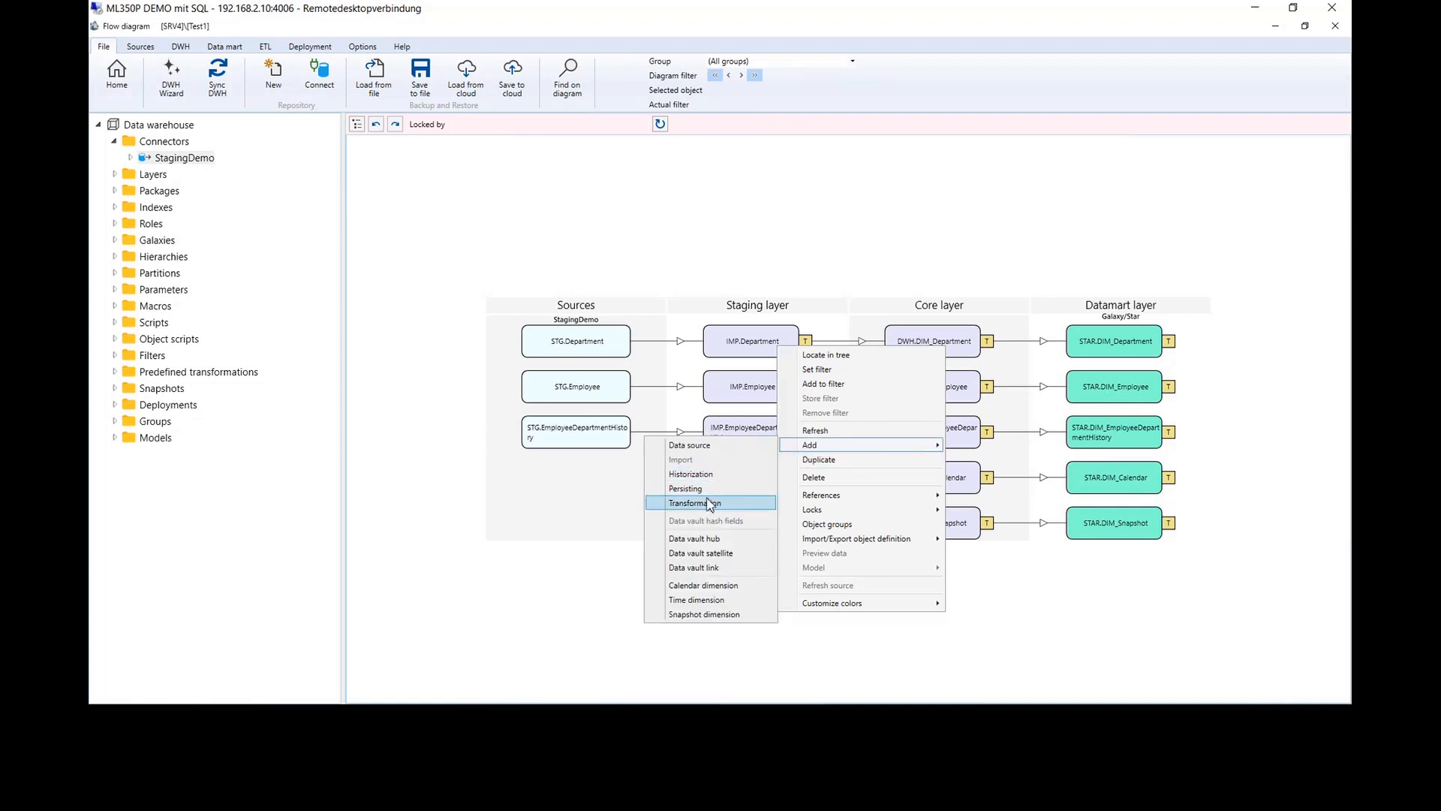
left_click(747, 489)
left_click(698, 381)
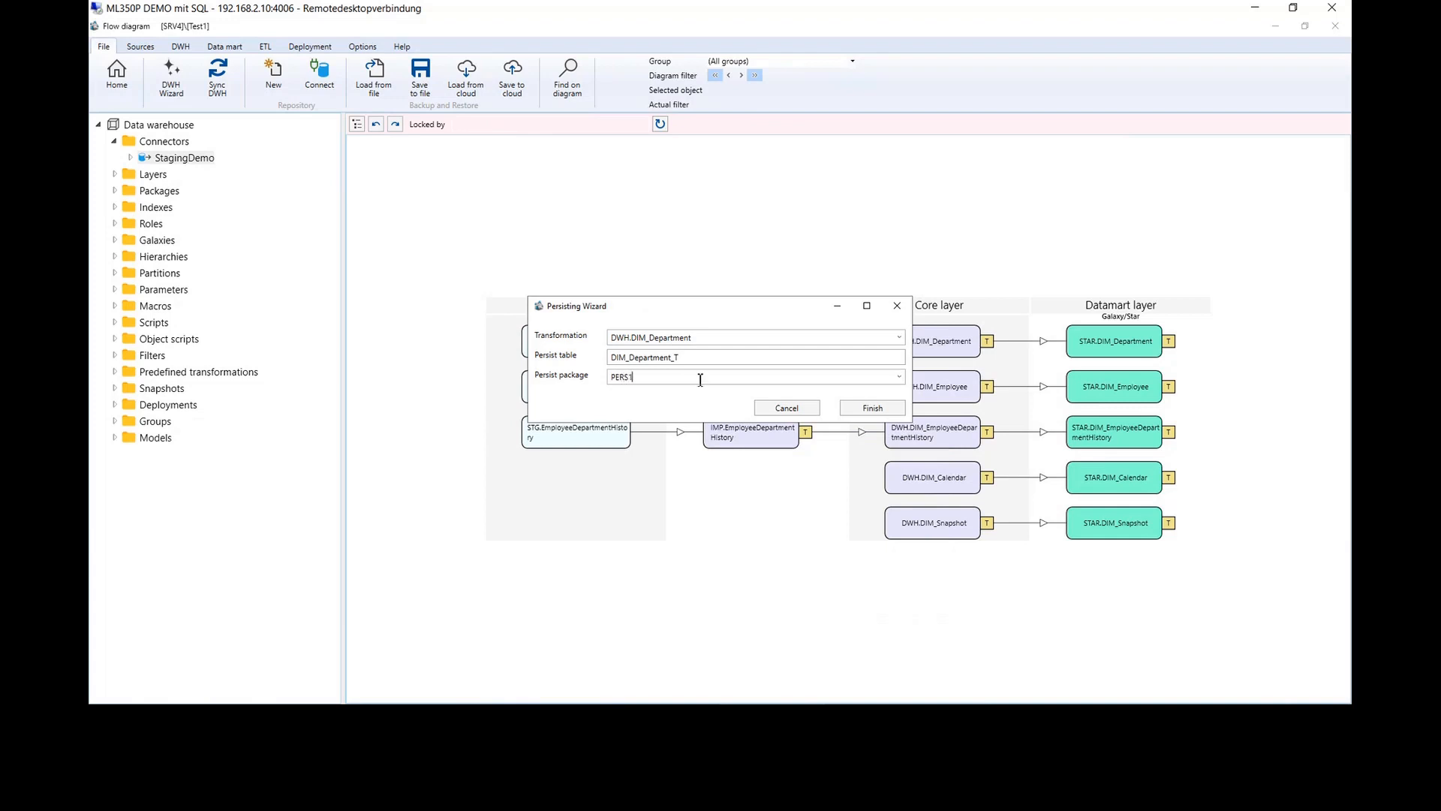
type("PERS1")
left_click(872, 408)
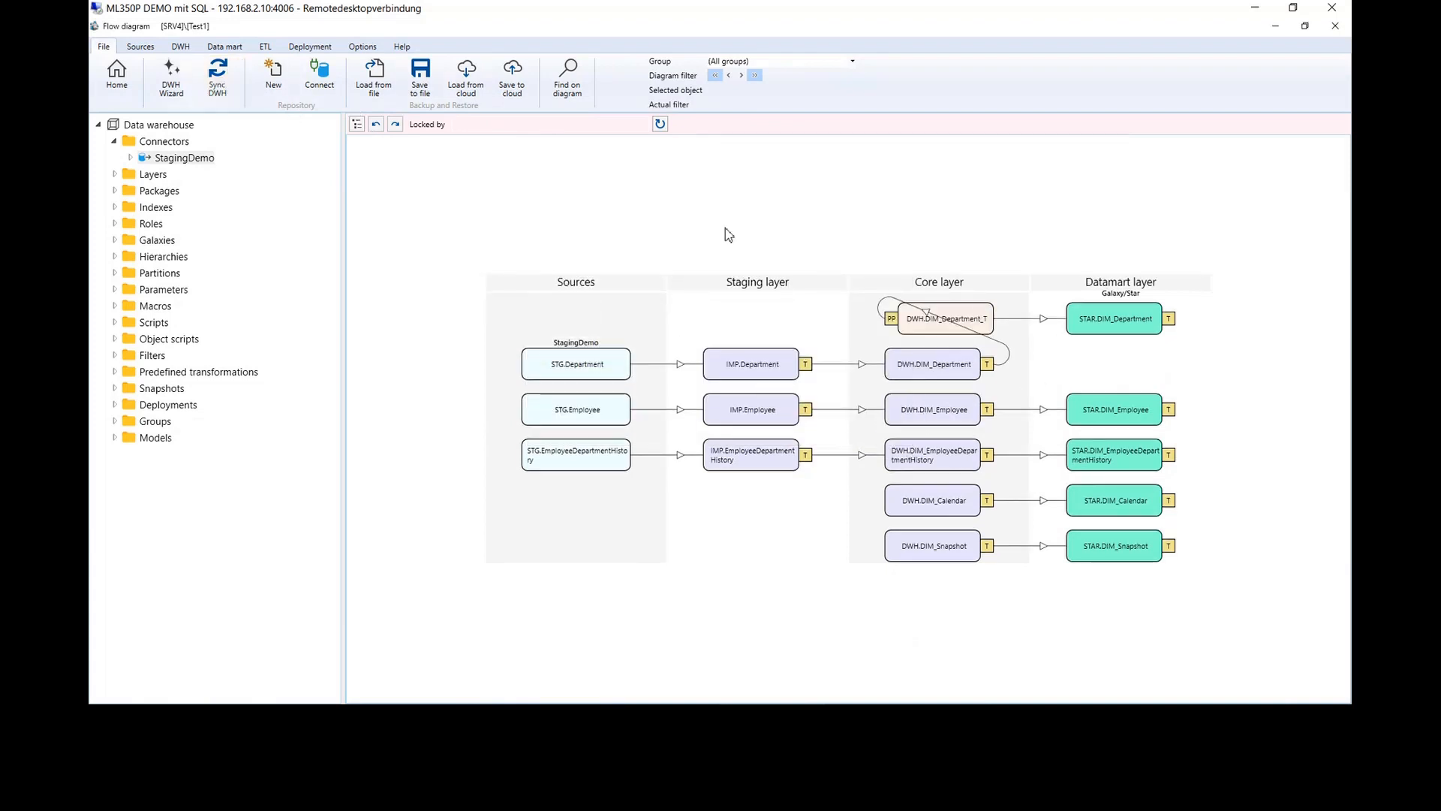
- Run a full synchronization of the data warehouse with full diagram refresh and all additional tasks, and slightly narrow the object tree
left_click(218, 75)
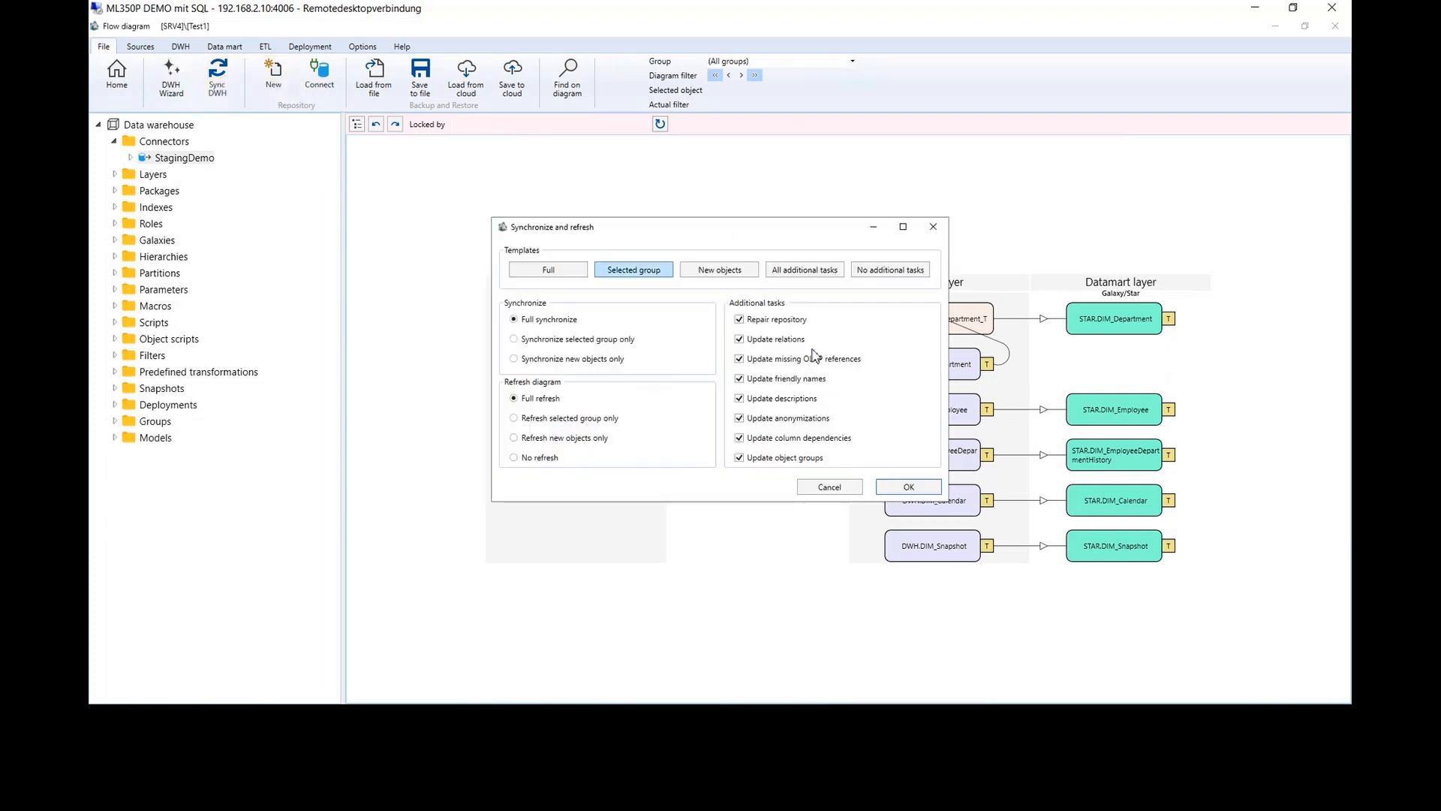
left_click(896, 485)
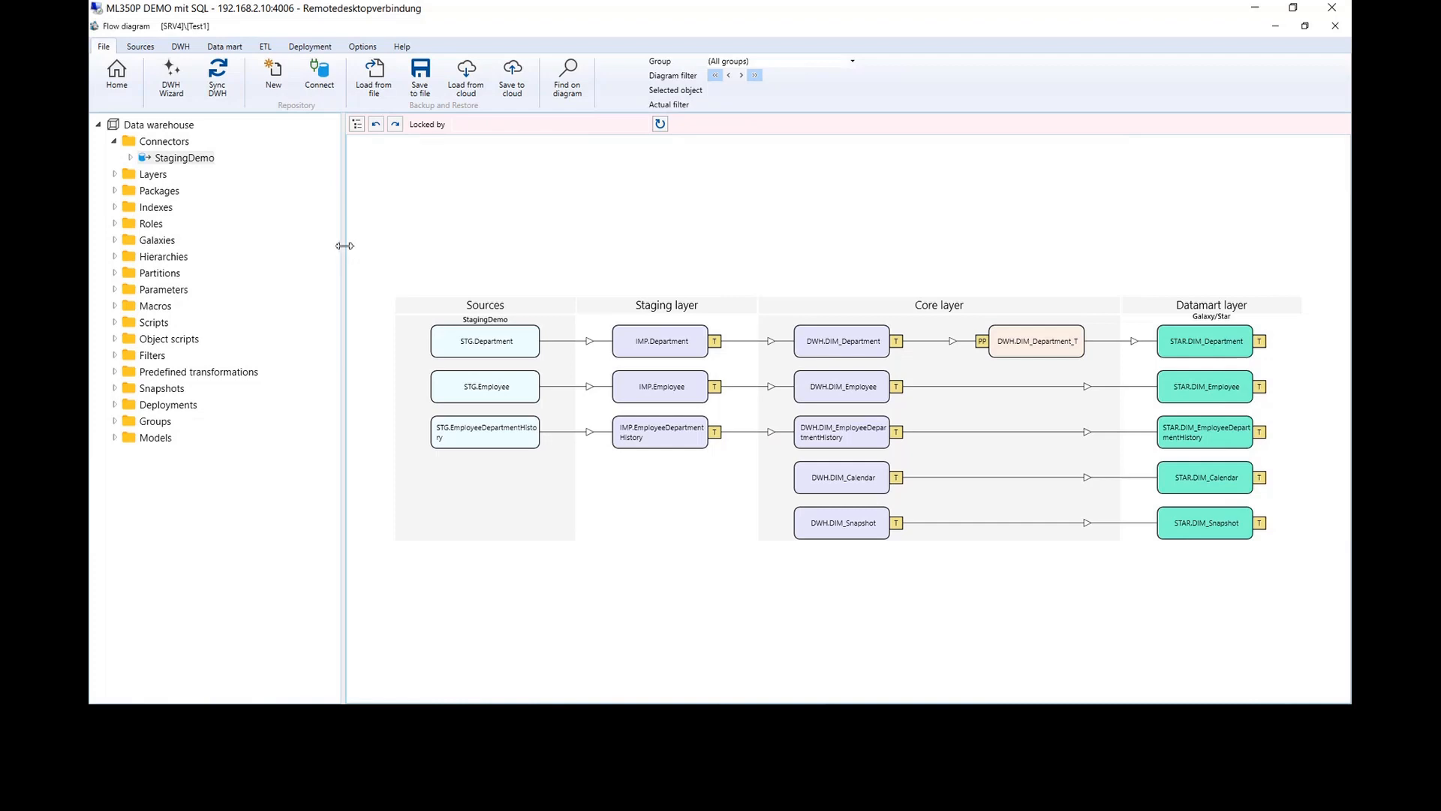
left_click_drag(344, 245, 317, 250)
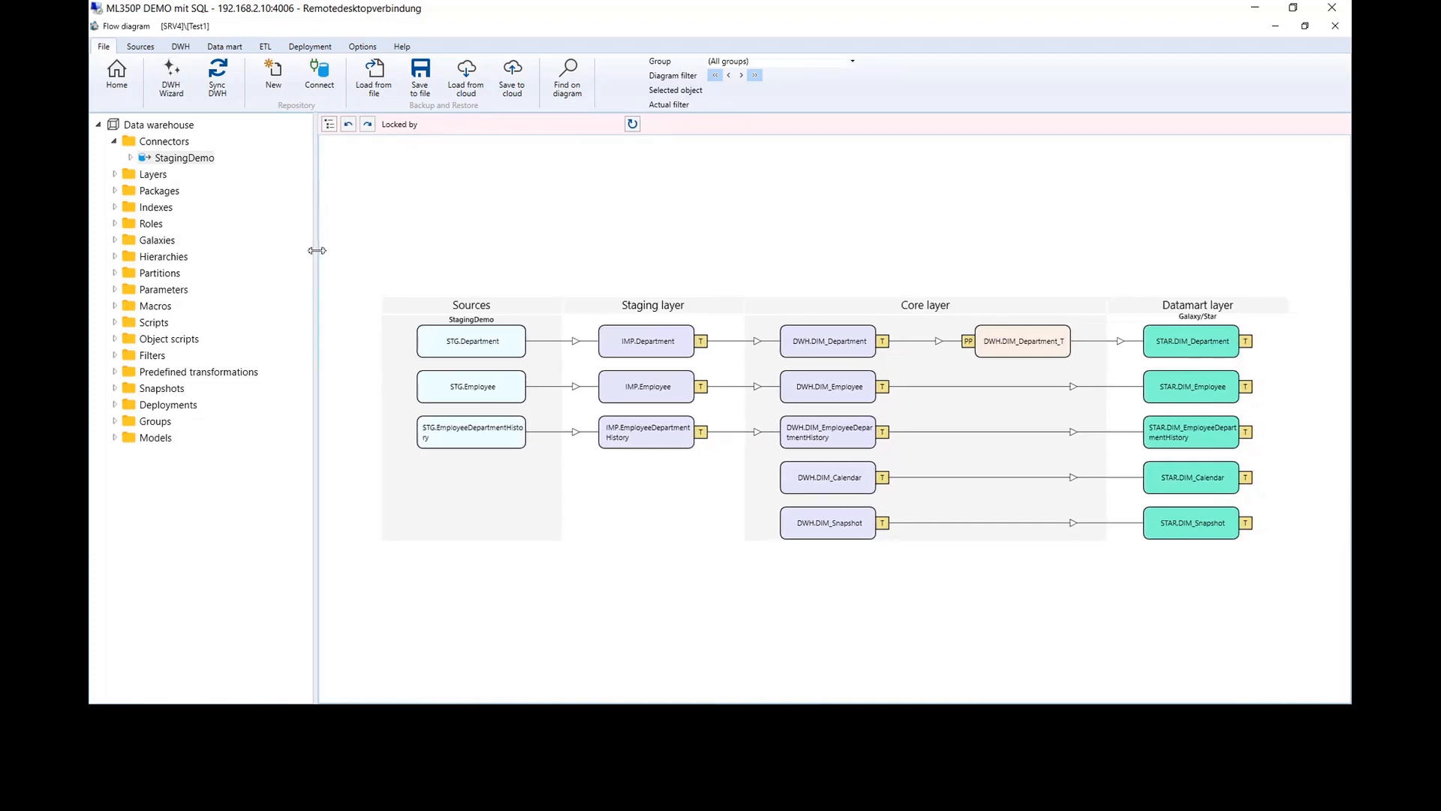